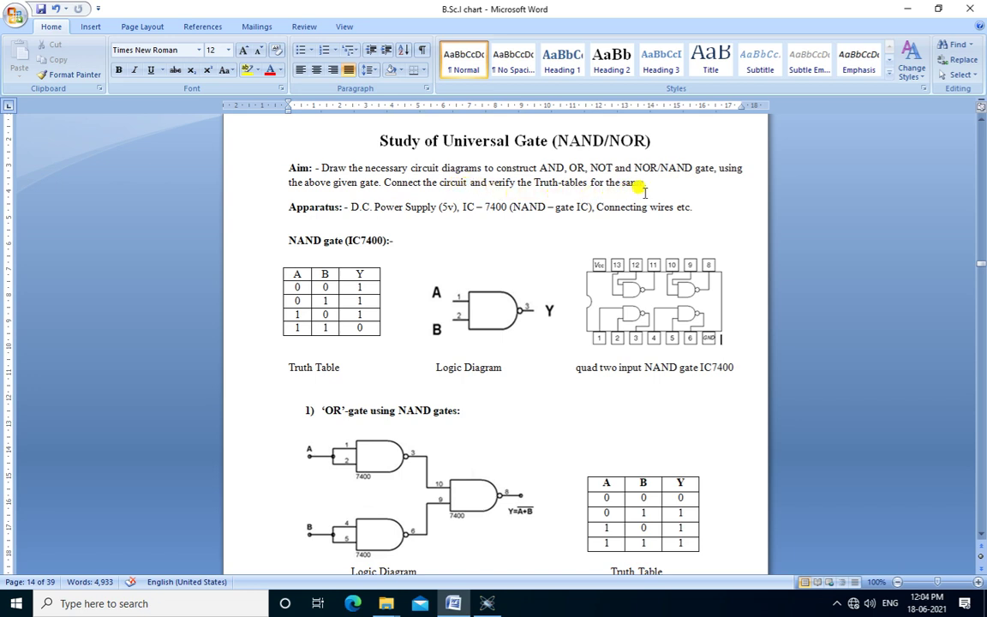
# Step: Look over the NAND and OR-gate logic diagrams in the Word lab chart
pyautogui.click(496, 316)
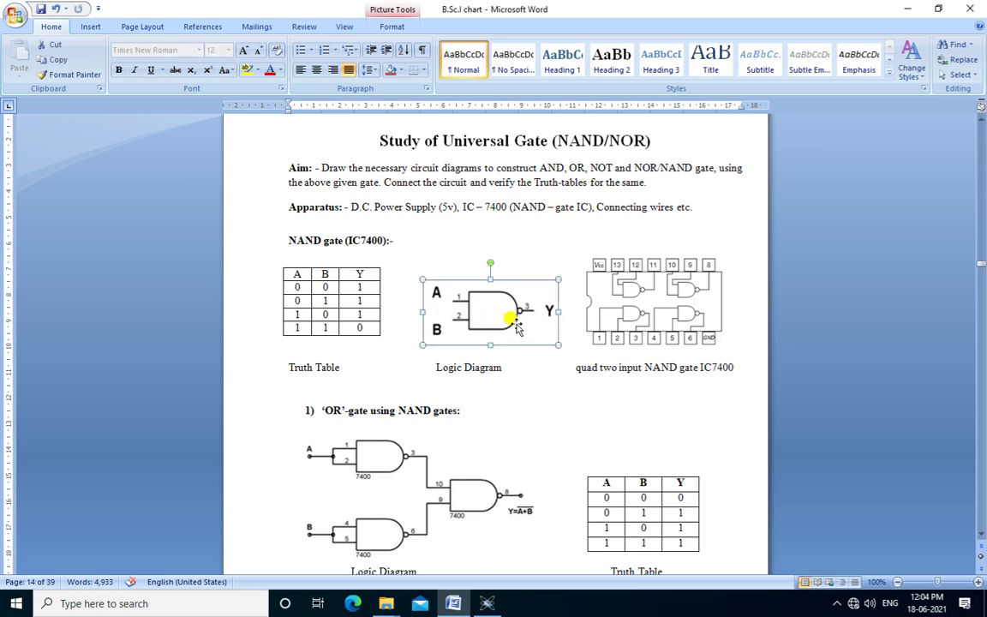
pyautogui.scroll(-1, 517, 329)
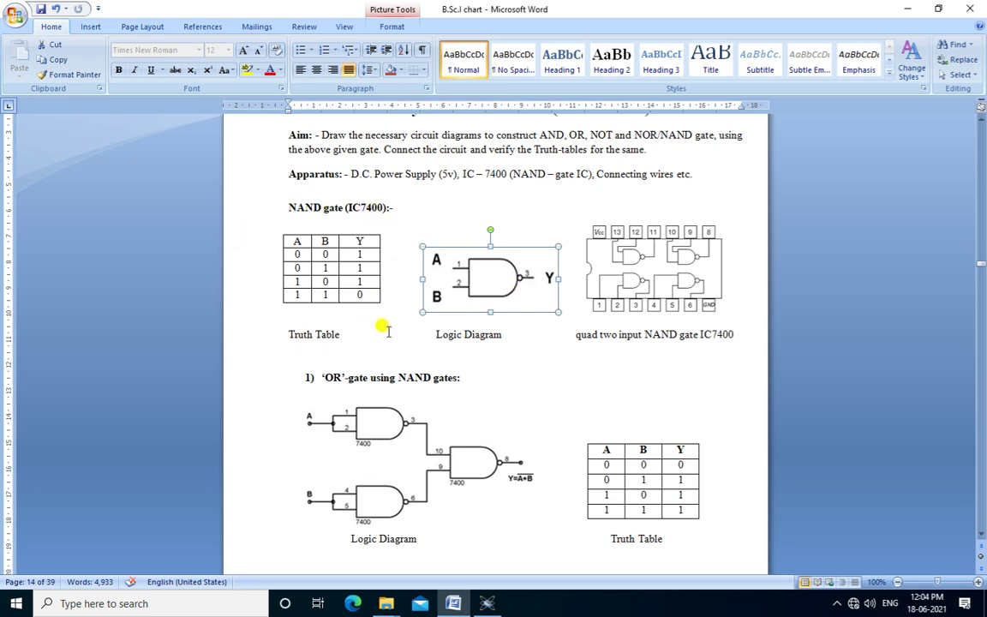
pyautogui.scroll(-5, 387, 330)
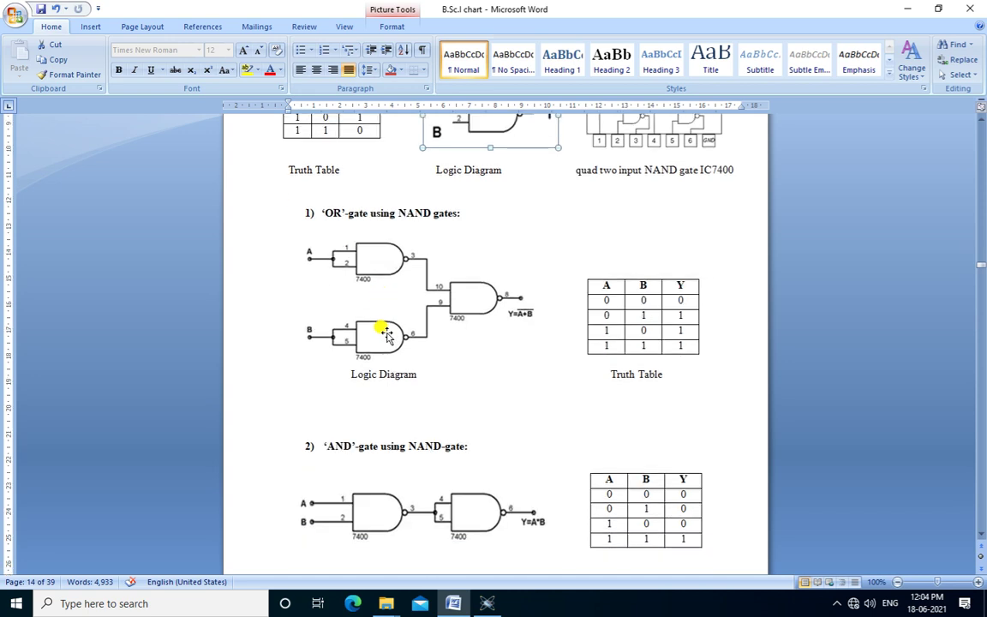
pyautogui.scroll(-1, 387, 335)
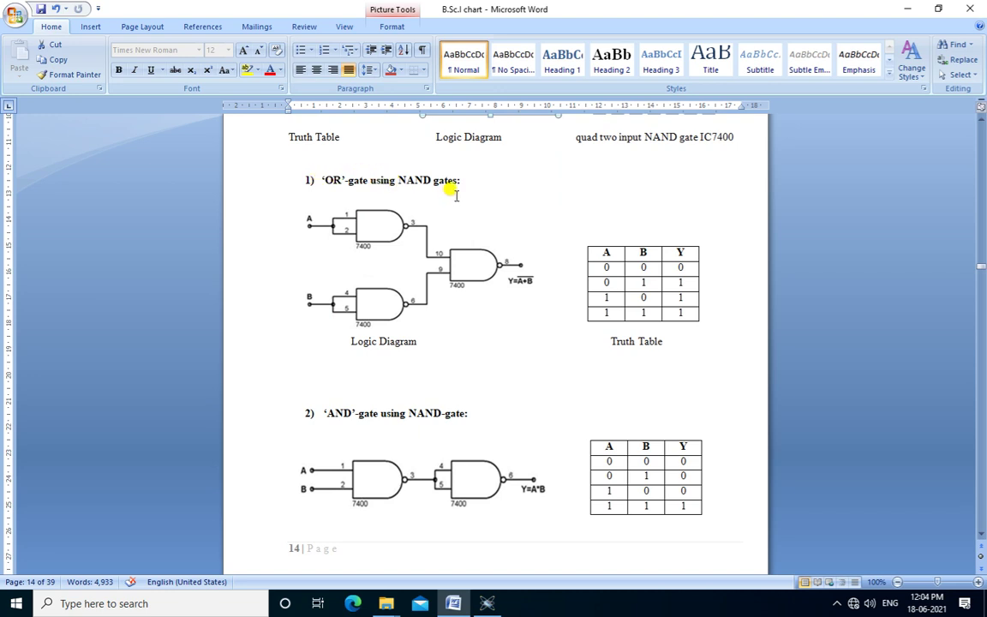
pyautogui.click(361, 246)
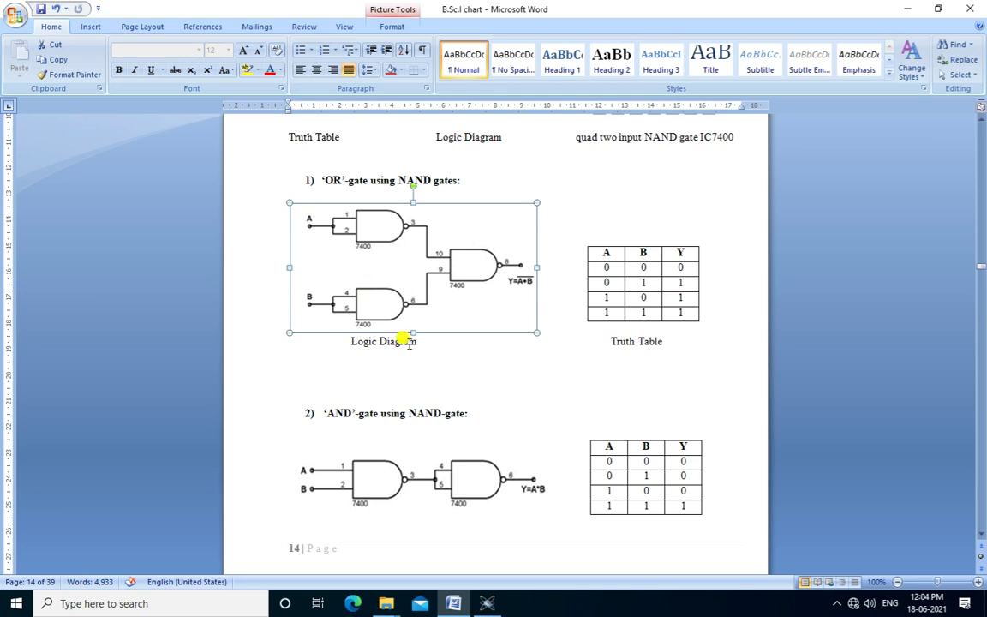
pyautogui.click(343, 353)
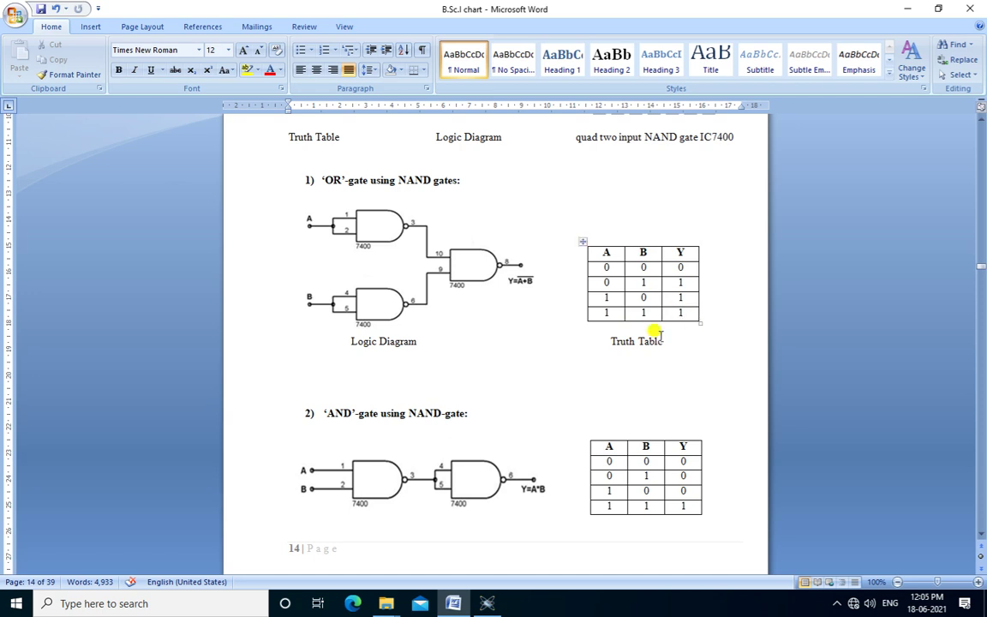
# Step: Check the first row of the OR truth table in Word
pyautogui.doubleClick(681, 268)
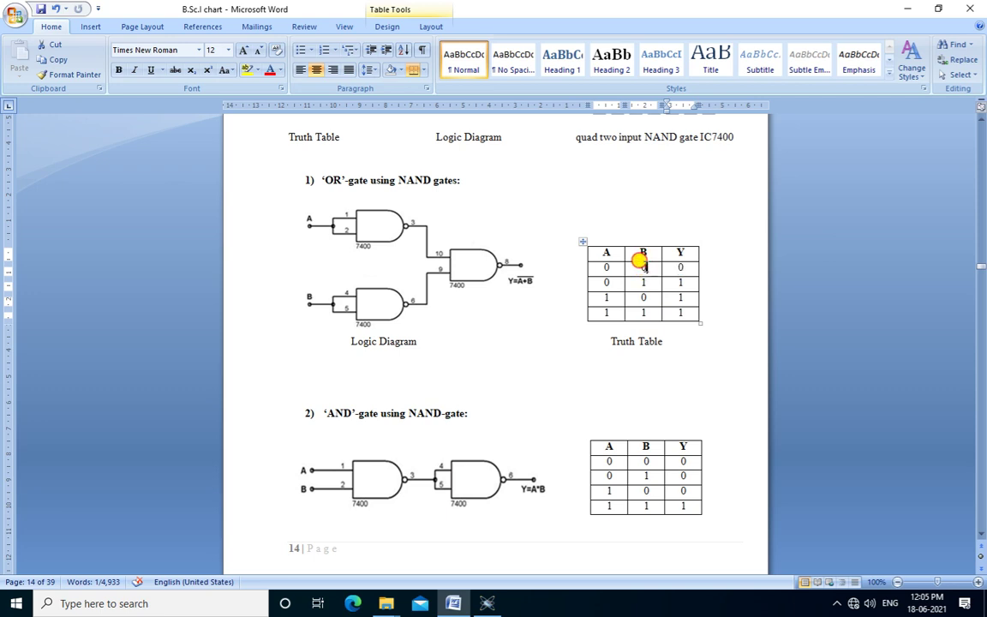
pyautogui.moveTo(642, 264); pyautogui.dragTo(590, 260)
pyautogui.click(611, 268)
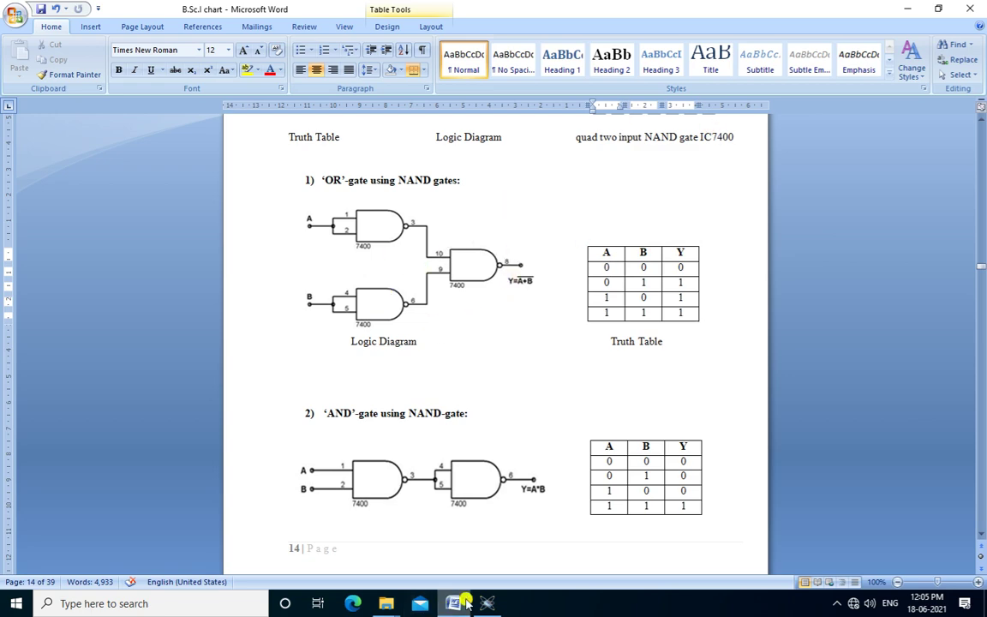
# Step: In Proteus, open Pick Devices and search the keyword 740
pyautogui.click(488, 604)
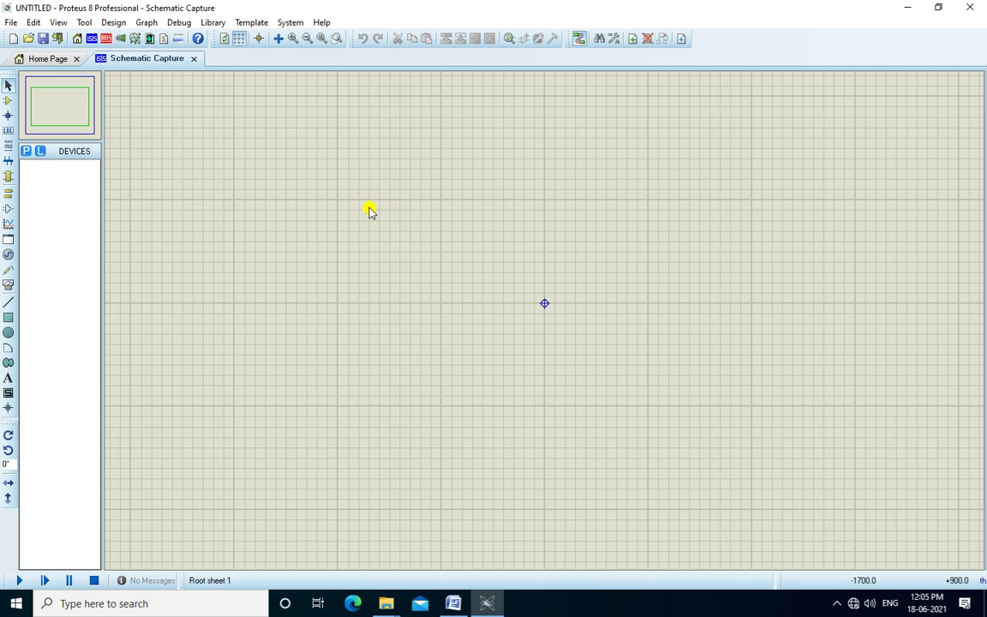
pyautogui.click(26, 152)
pyautogui.click(138, 112)
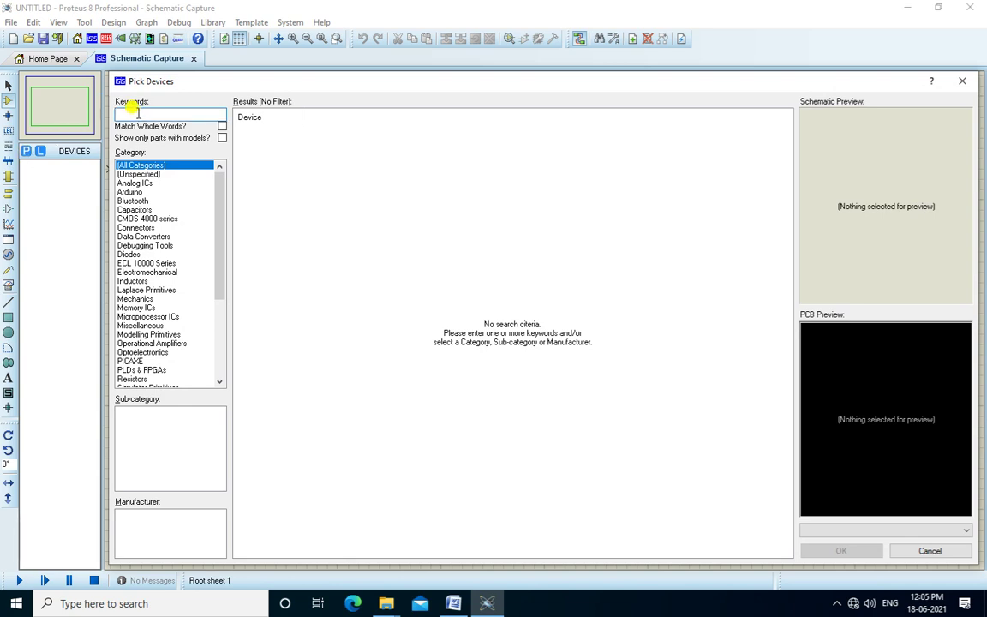
pyautogui.write('74')
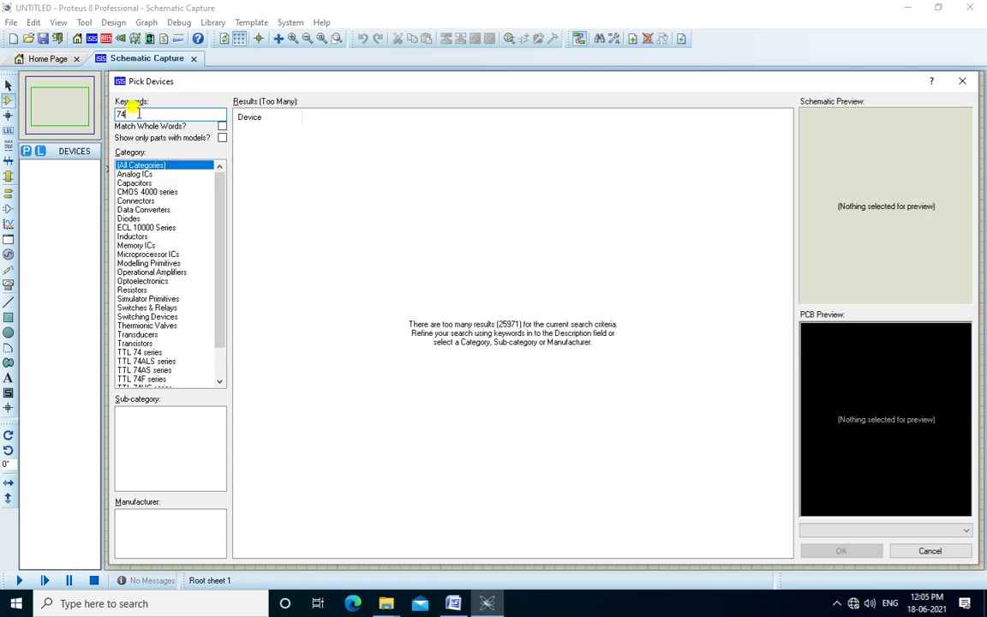
pyautogui.write('08')
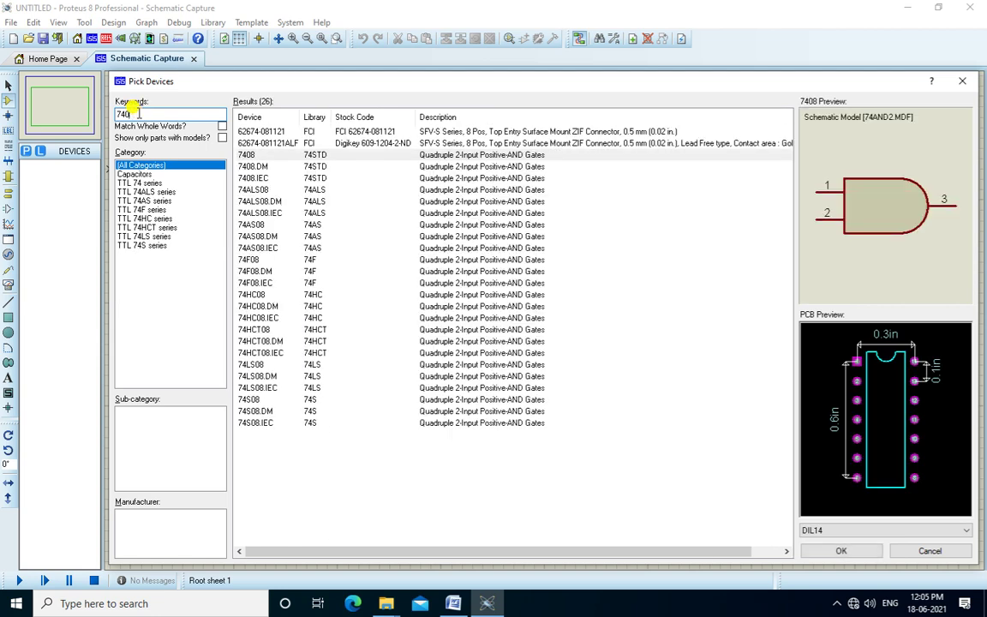
pyautogui.press('BackSpace')
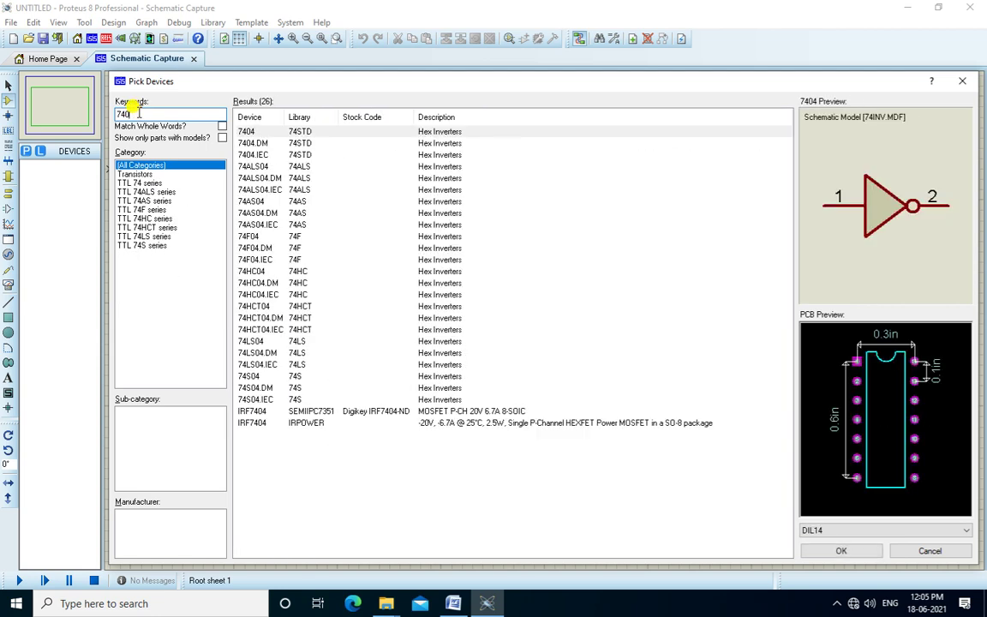
pyautogui.press('BackSpace')
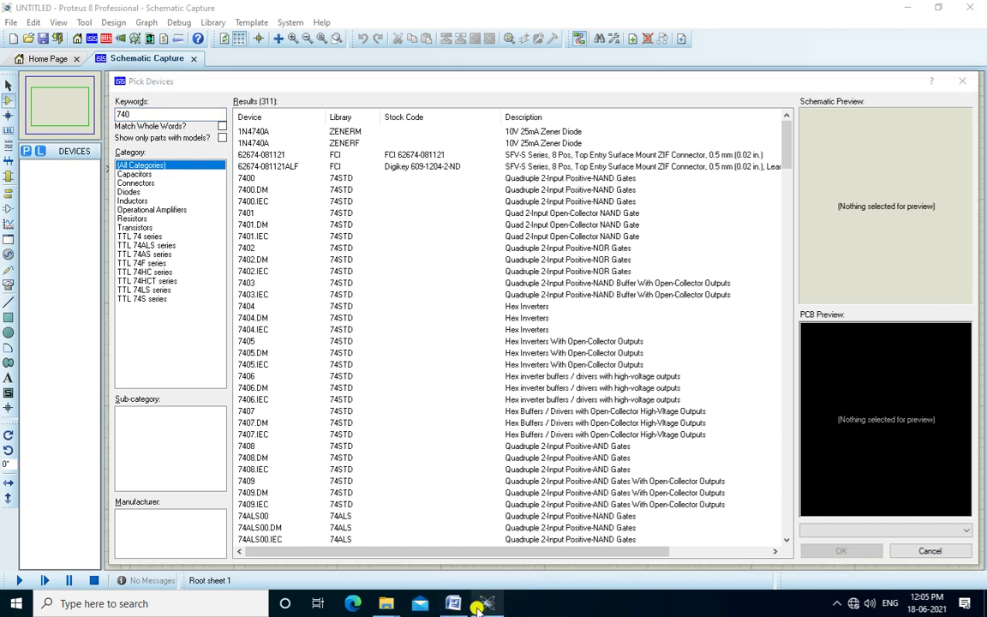
# Step: Consult the Word lab chart again, then come back to the device picker
pyautogui.click(454, 603)
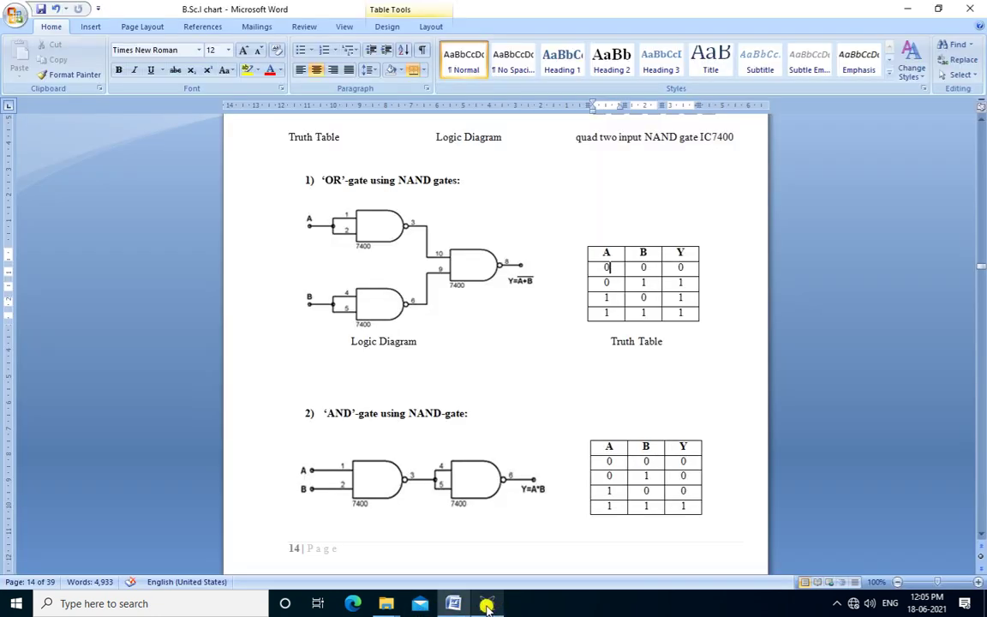
pyautogui.scroll(4, 447, 352)
pyautogui.scroll(-2, 448, 369)
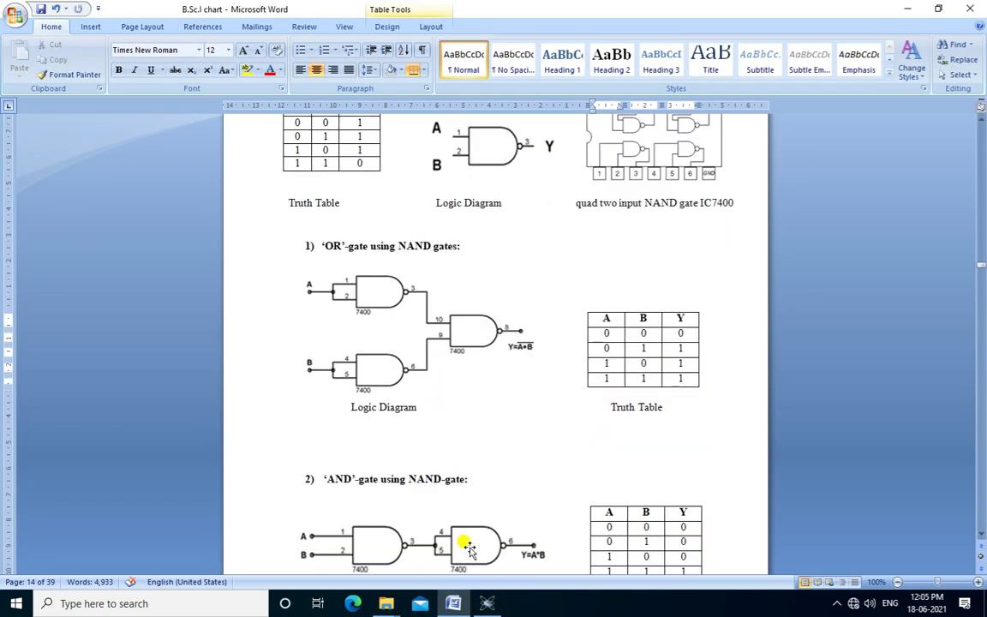
pyautogui.scroll(-2, 470, 548)
pyautogui.click(487, 605)
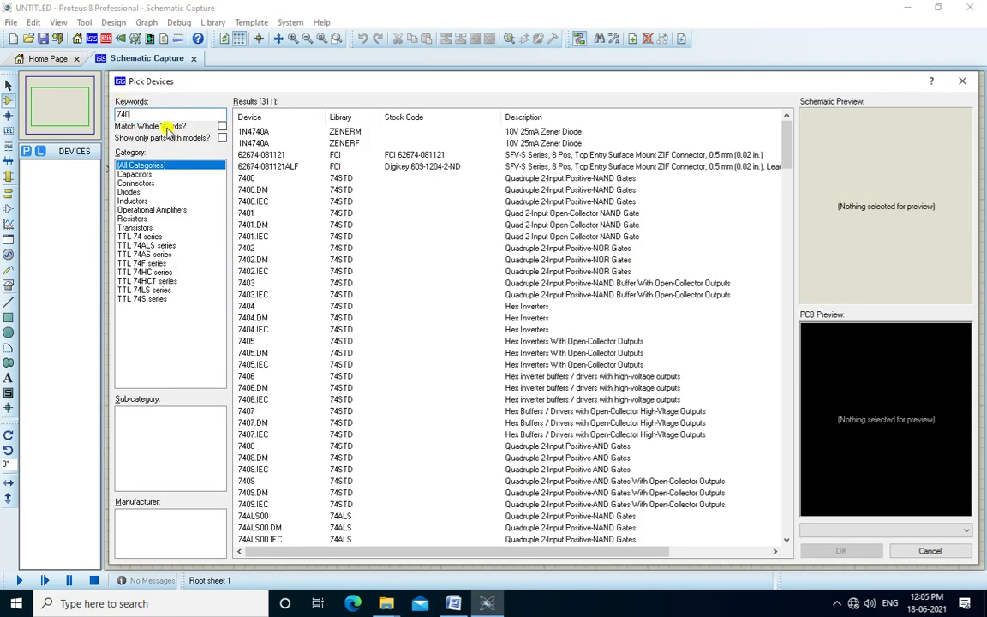
# Step: Add the 7400 NAND chip and the latched SW-SPDT switch to the device list
pyautogui.write('00')
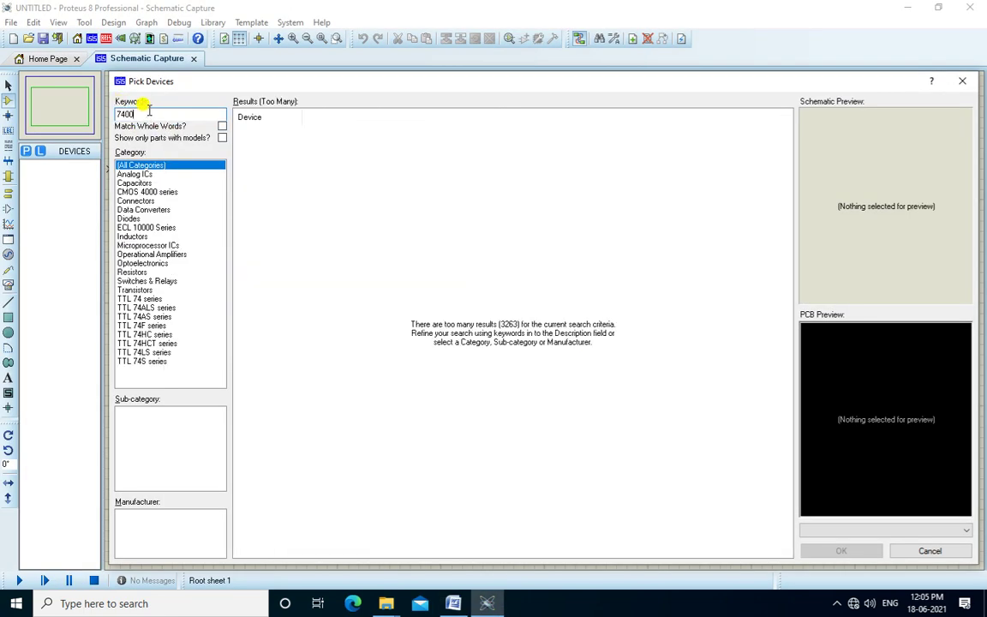
pyautogui.click(259, 134)
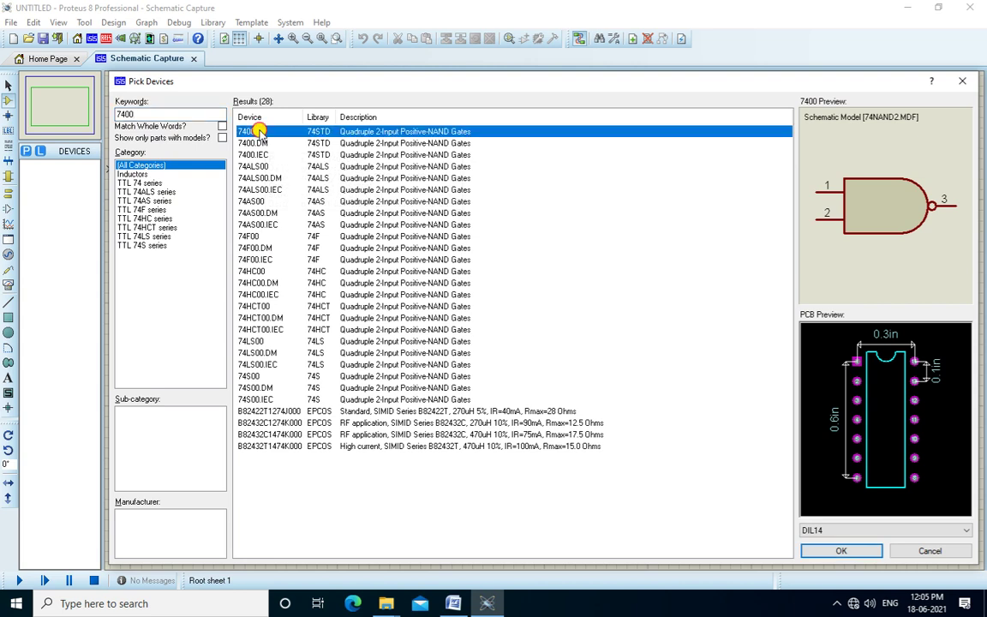
pyautogui.doubleClick(260, 133)
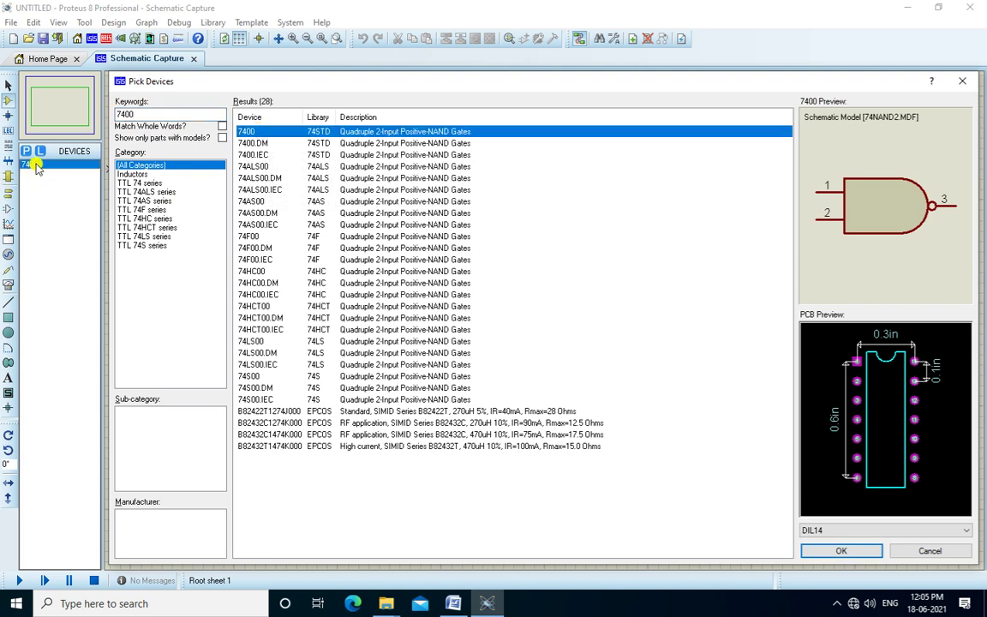
pyautogui.click(127, 112)
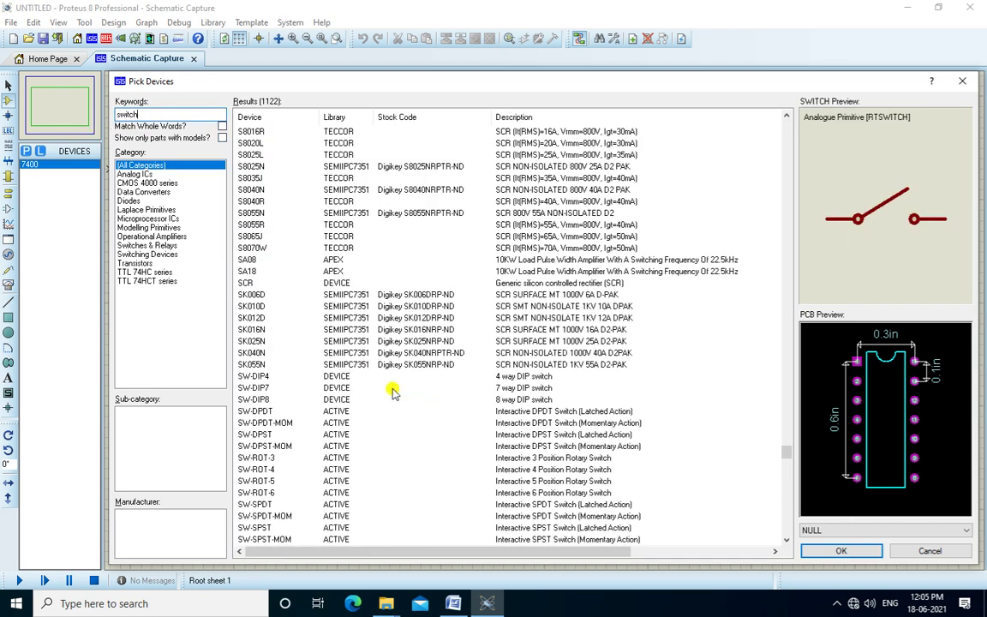
pyautogui.click(369, 527)
pyautogui.click(293, 517)
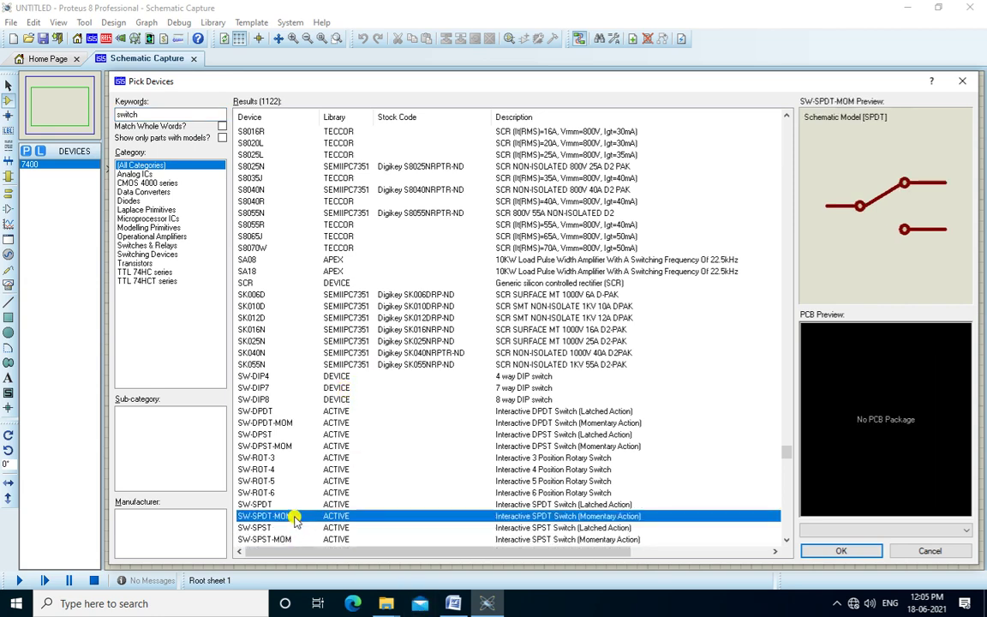
pyautogui.click(260, 504)
pyautogui.doubleClick(260, 504)
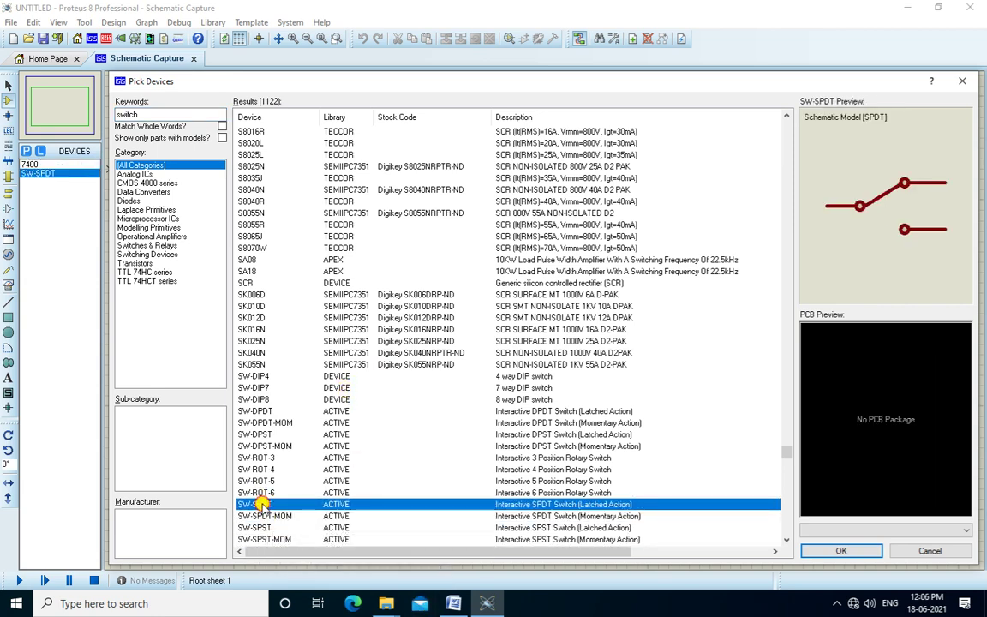
# Step: Search 'resist' to add RESISTOR, then clear the keyword and select LED-BIBY
pyautogui.doubleClick(137, 114)
pyautogui.press('BackSpace')
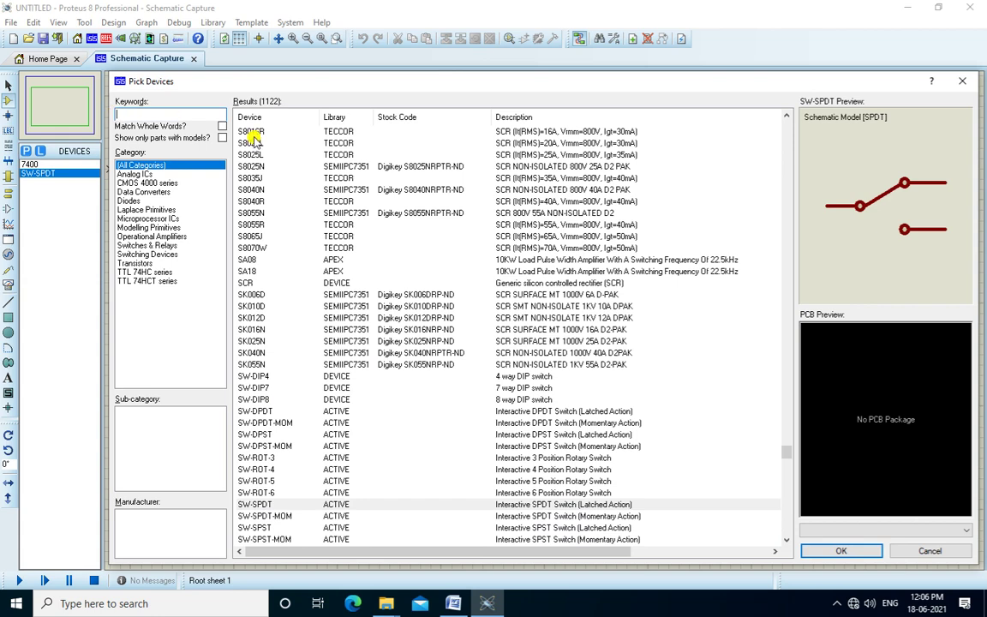
pyautogui.write('resistor')
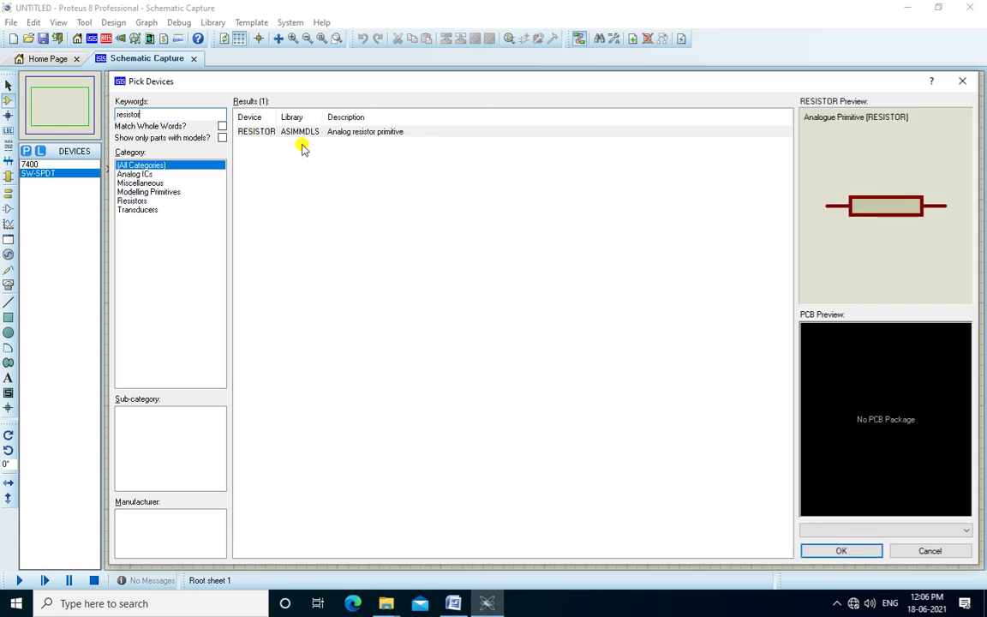
pyautogui.doubleClick(273, 132)
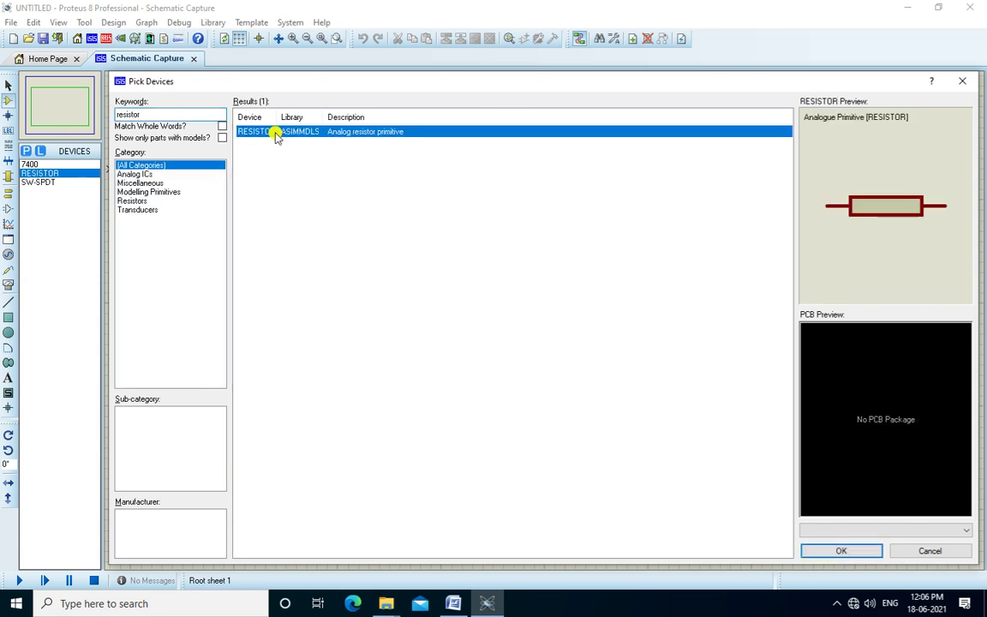
pyautogui.doubleClick(147, 113)
pyautogui.press('BackSpace')
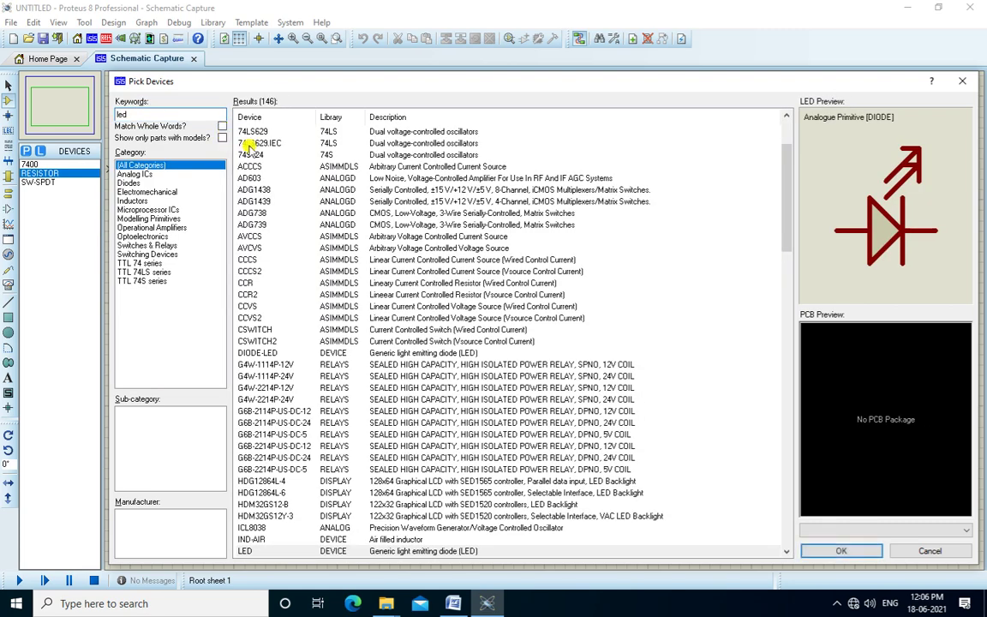
pyautogui.press('Down')
pyautogui.press('Down')
pyautogui.press('Down')
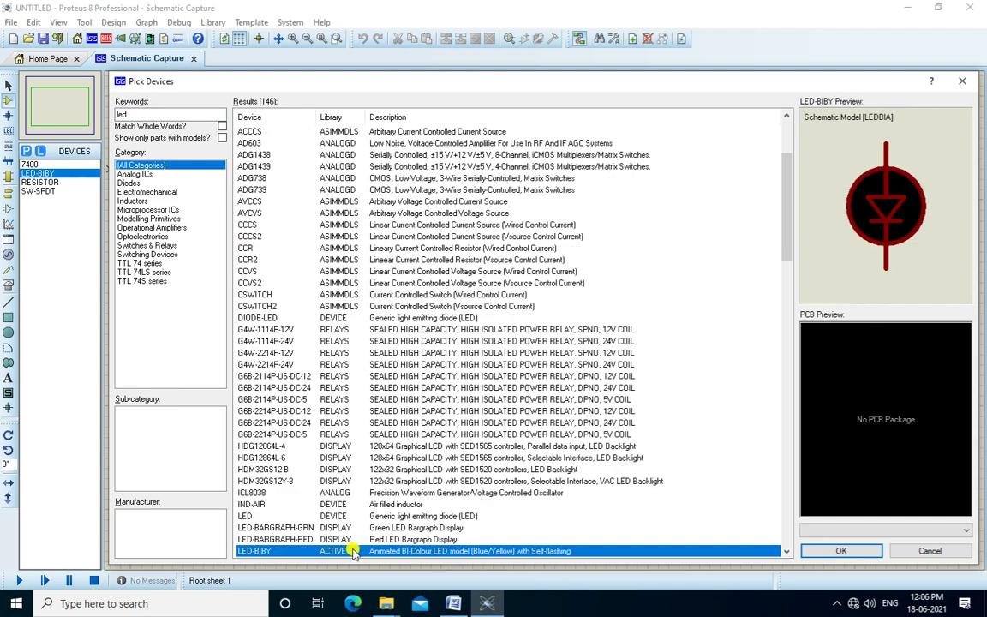
# Step: Place three 7400 NAND gates U1:A, U1:B and U1:C on the sheet
pyautogui.click(839, 550)
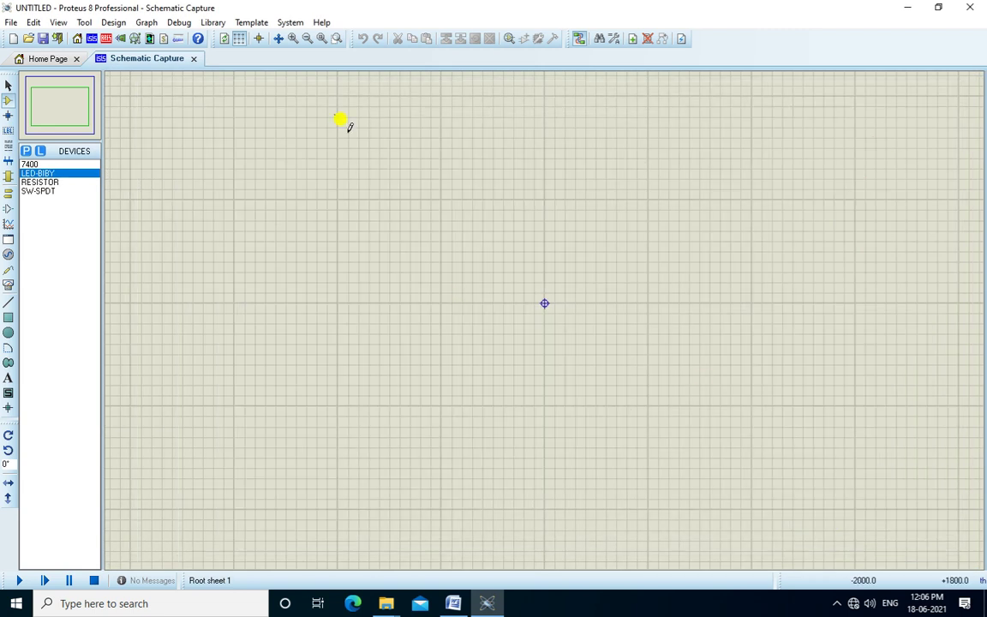
pyautogui.click(28, 164)
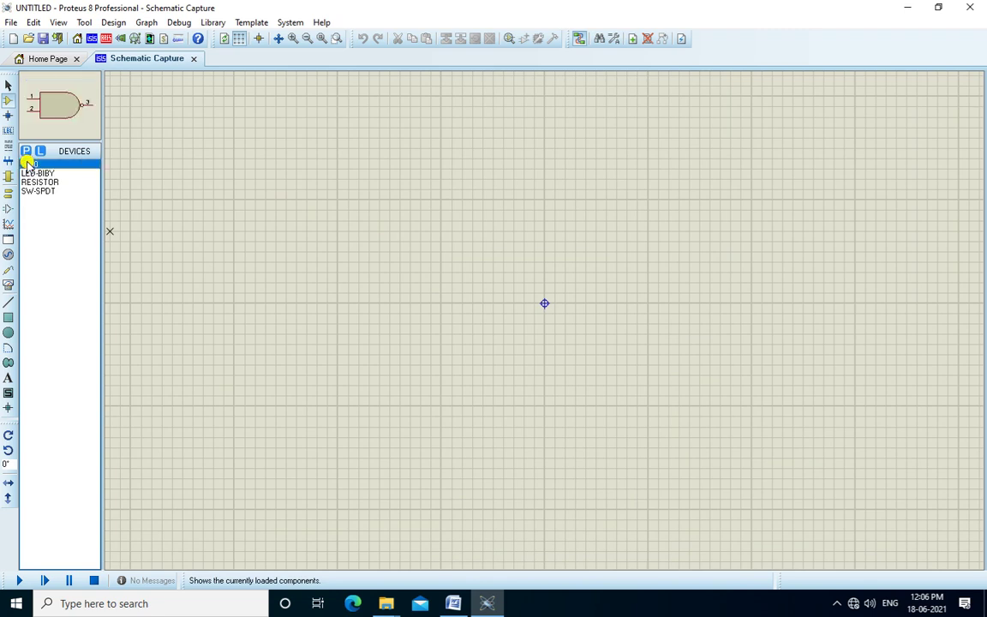
pyautogui.click(330, 125)
pyautogui.click(335, 148)
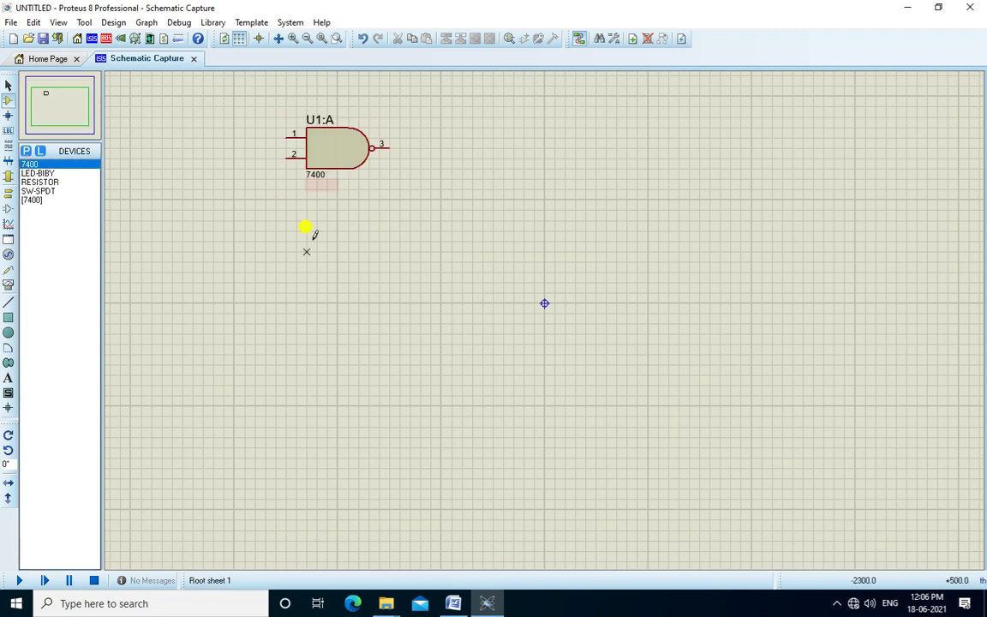
pyautogui.click(306, 309)
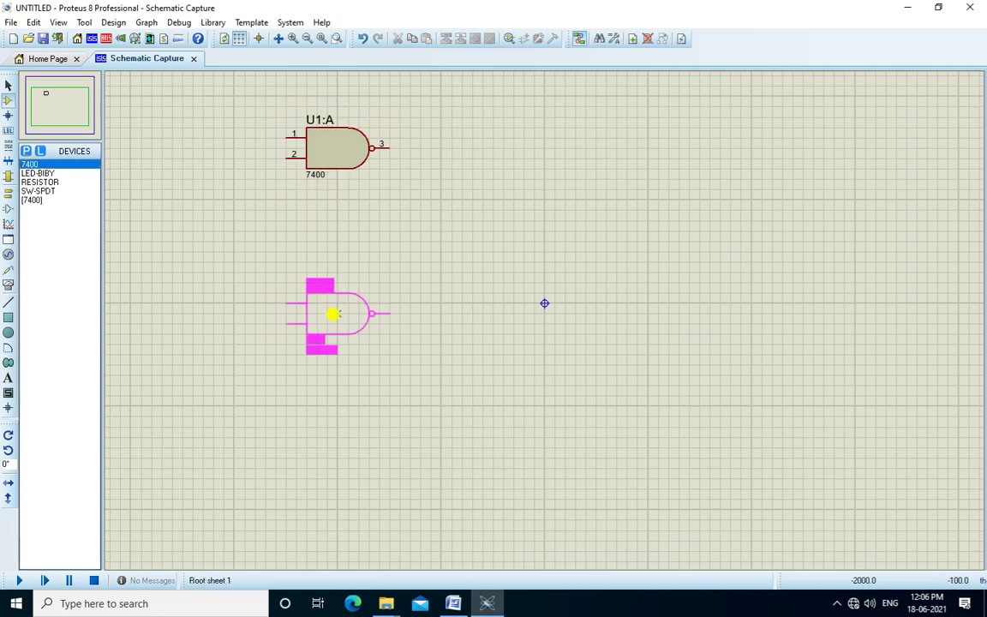
pyautogui.click(336, 315)
pyautogui.click(514, 210)
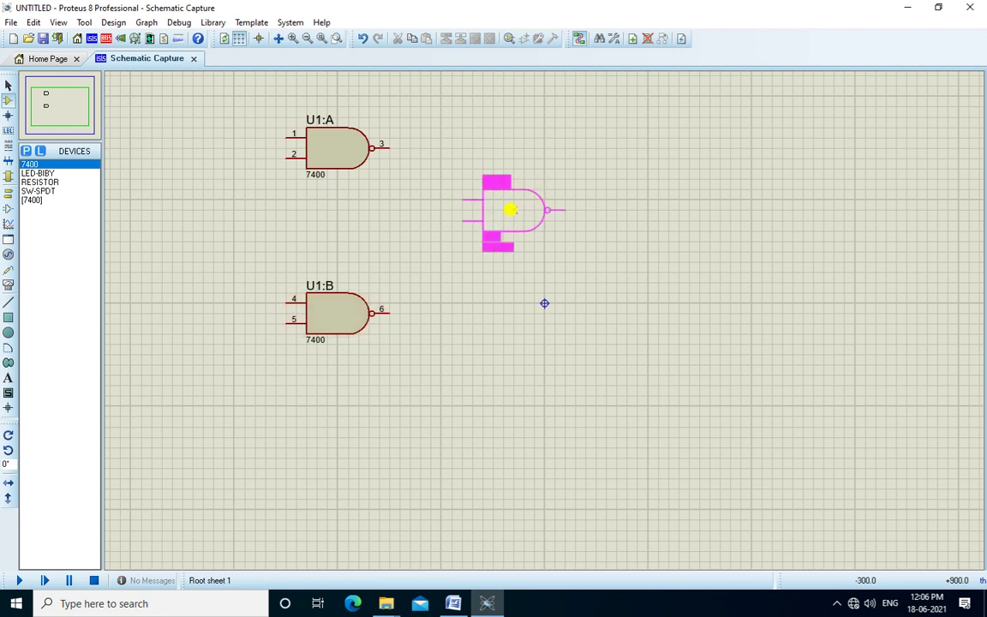
pyautogui.click(511, 210)
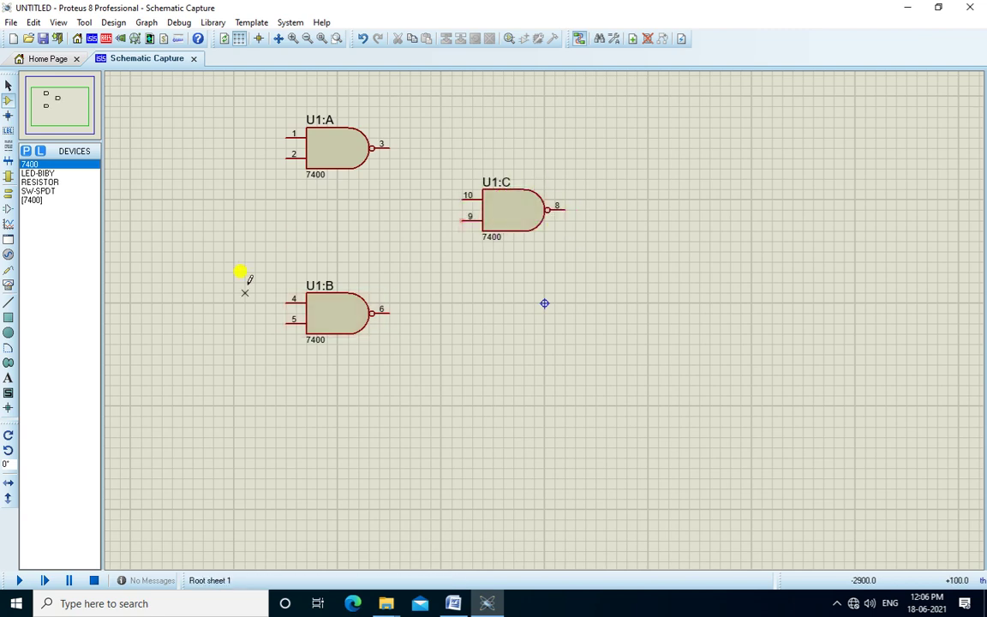
# Step: Place switches SW1 and SW2 to the left of gates U1:A and U1:B
pyautogui.click(41, 192)
pyautogui.click(167, 94)
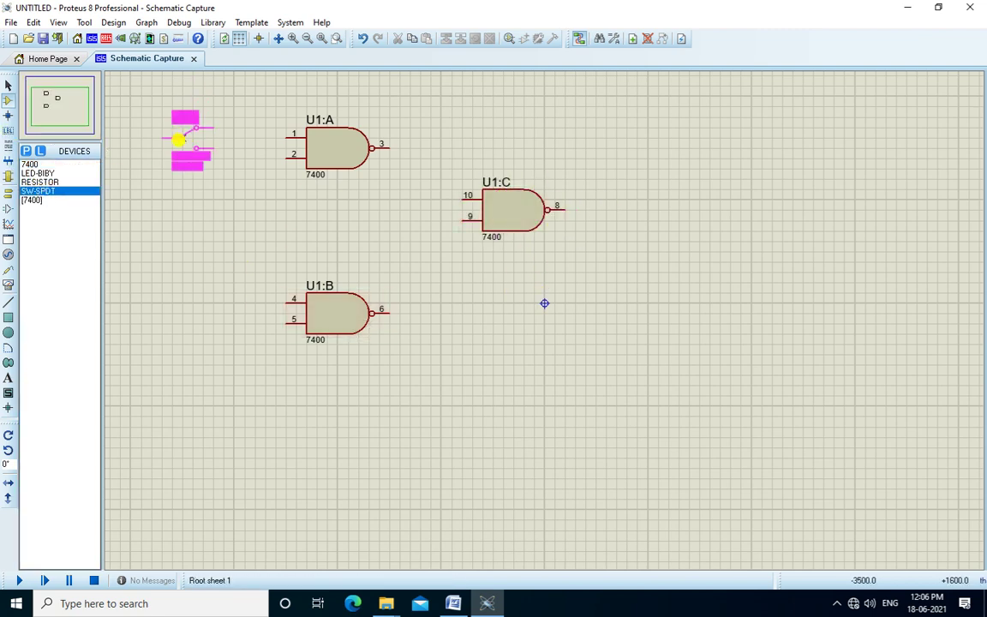
pyautogui.click(183, 148)
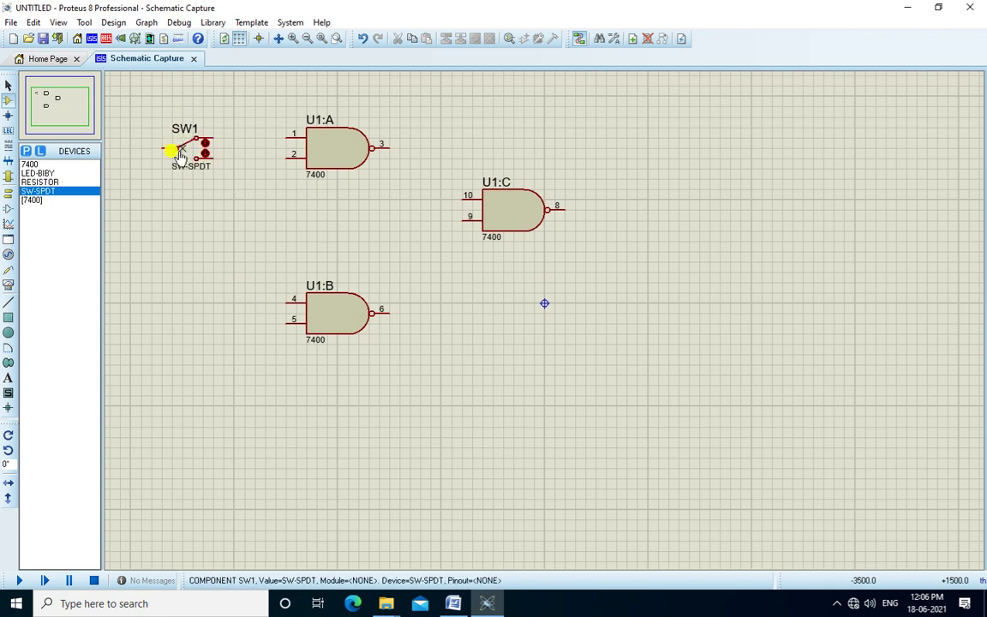
pyautogui.click(183, 314)
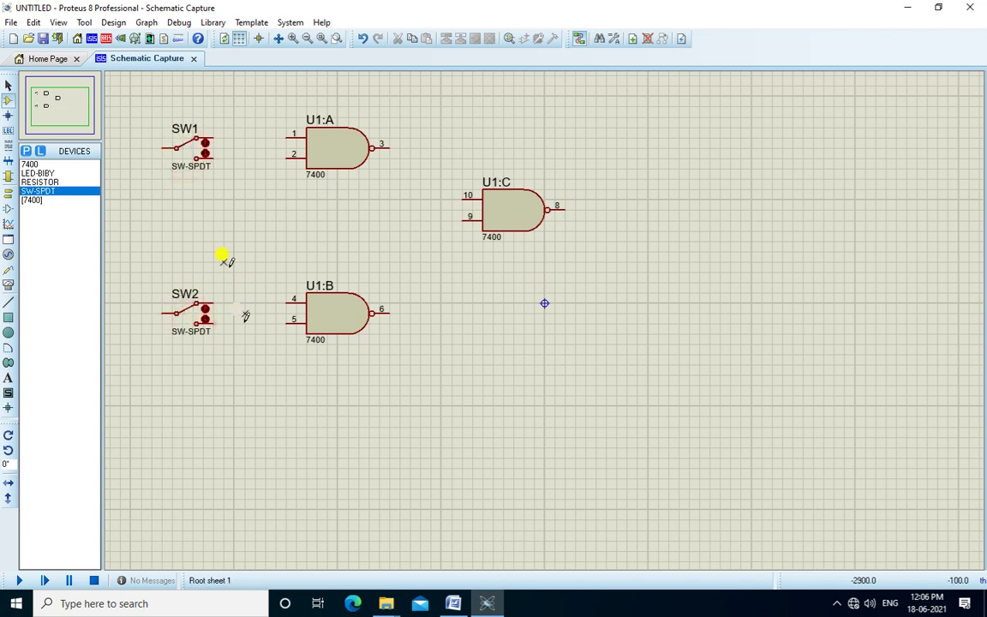
# Step: Place resistor R1 right of U1:C and LED D1 below R1
pyautogui.click(40, 183)
pyautogui.click(603, 206)
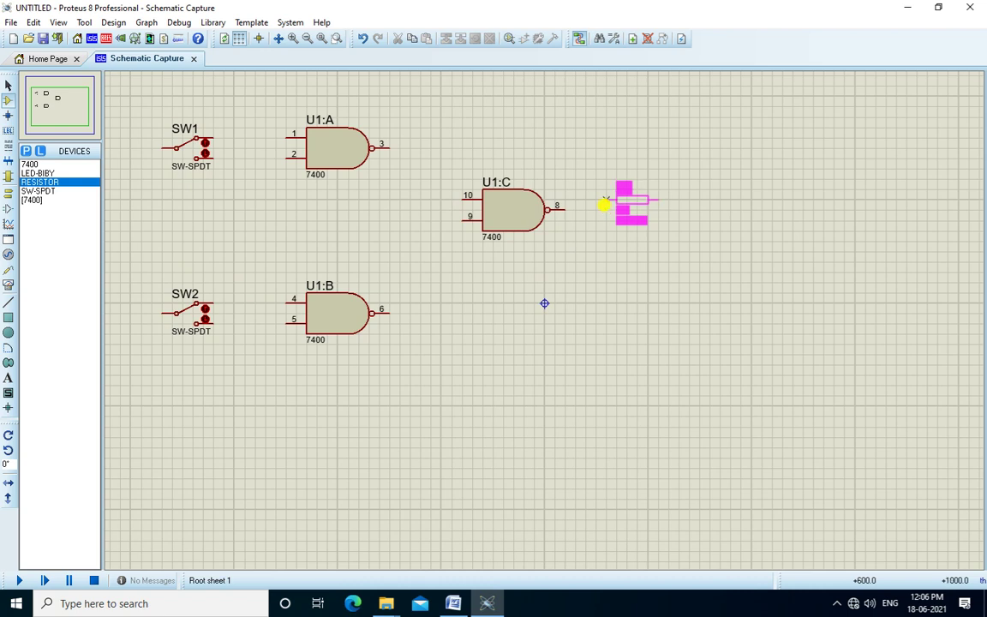
pyautogui.click(596, 210)
pyautogui.click(38, 173)
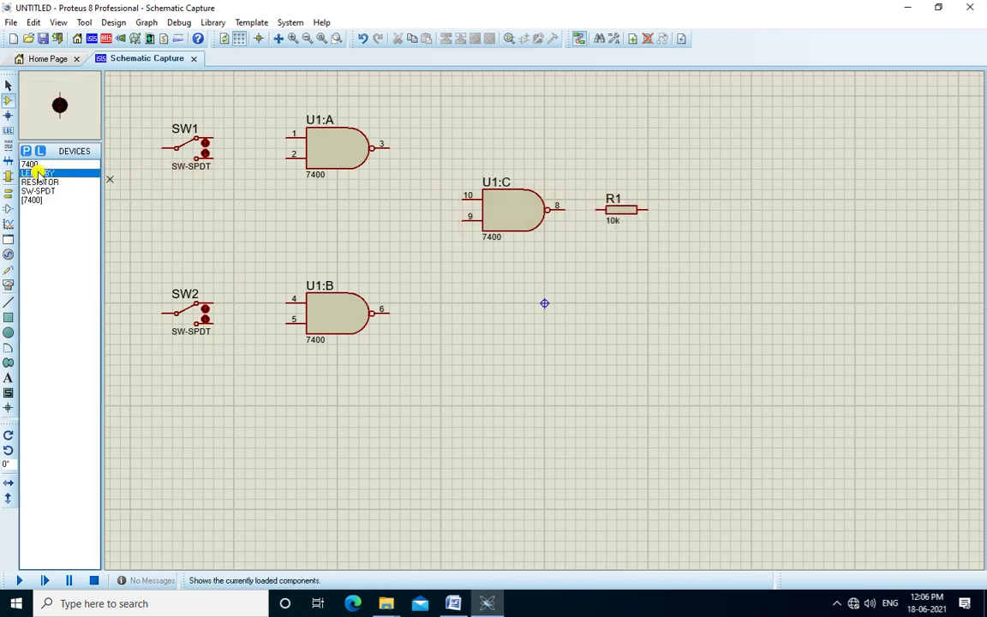
pyautogui.click(708, 256)
pyautogui.click(677, 262)
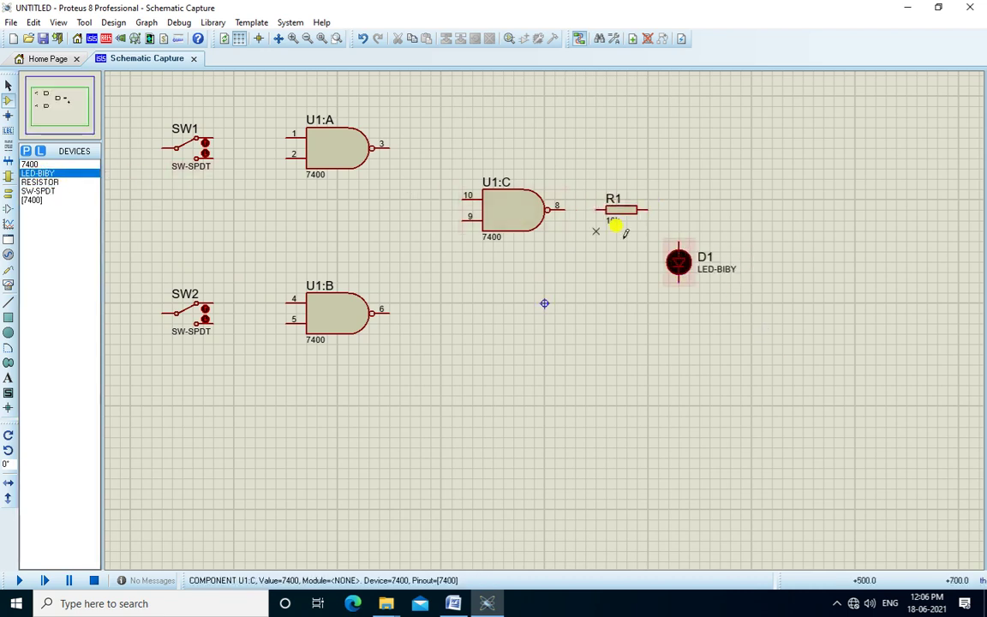
pyautogui.moveTo(54, 99)
pyautogui.mouseDown()
pyautogui.moveTo(49, 93)
pyautogui.moveTo(57, 98)
pyautogui.mouseUp()
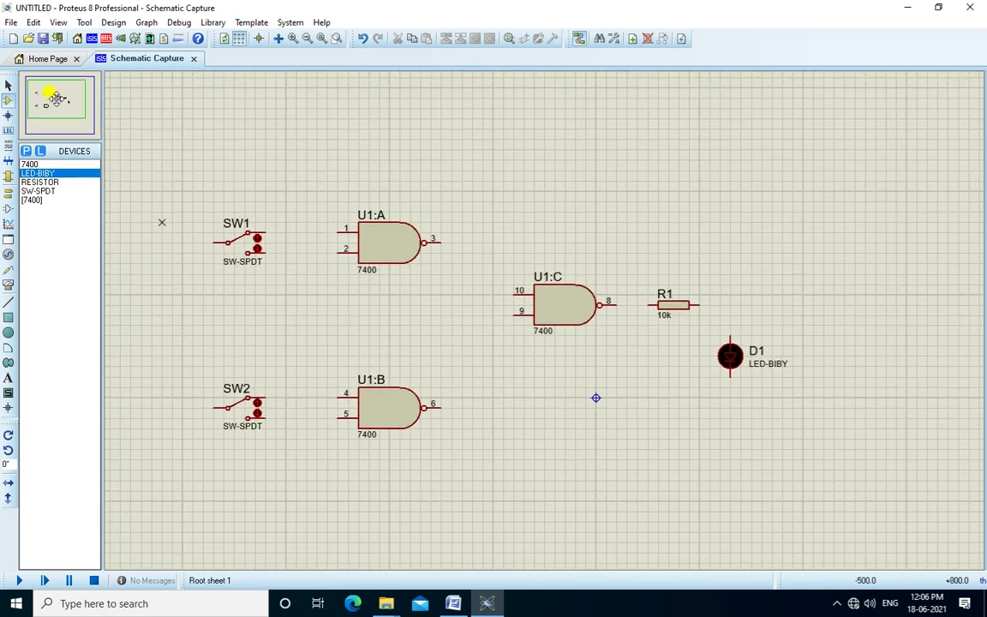
# Step: Add a power terminal at upper left and a ground terminal below the gates
pyautogui.click(7, 190)
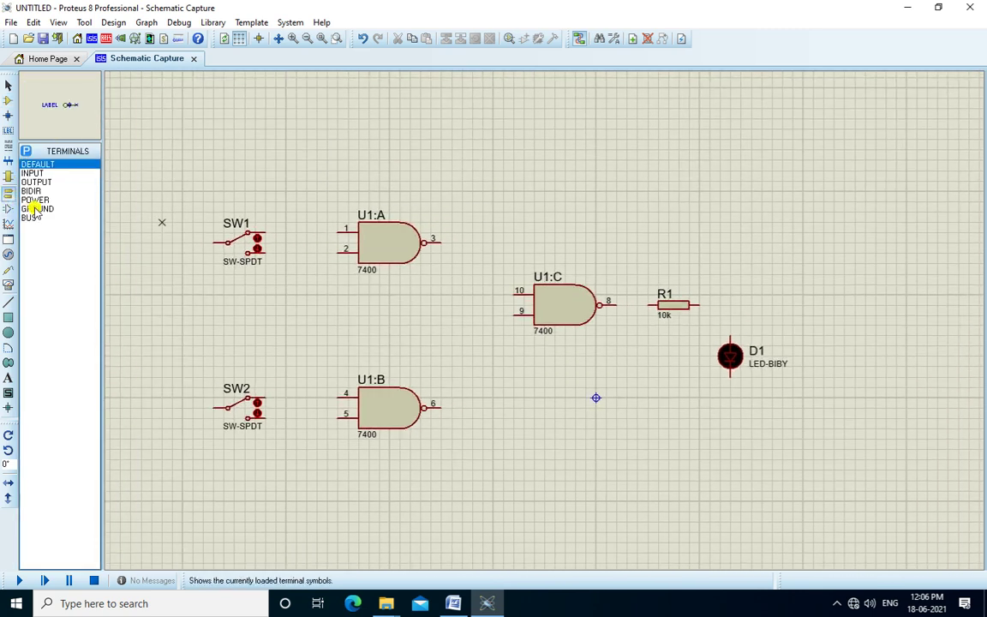
pyautogui.click(30, 200)
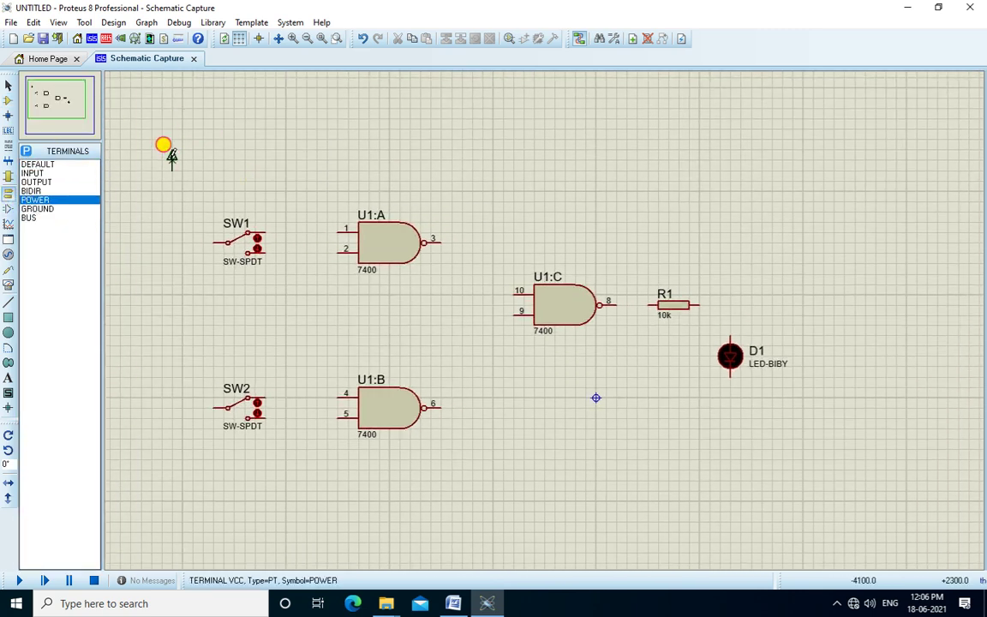
pyautogui.click(172, 157)
pyautogui.click(45, 208)
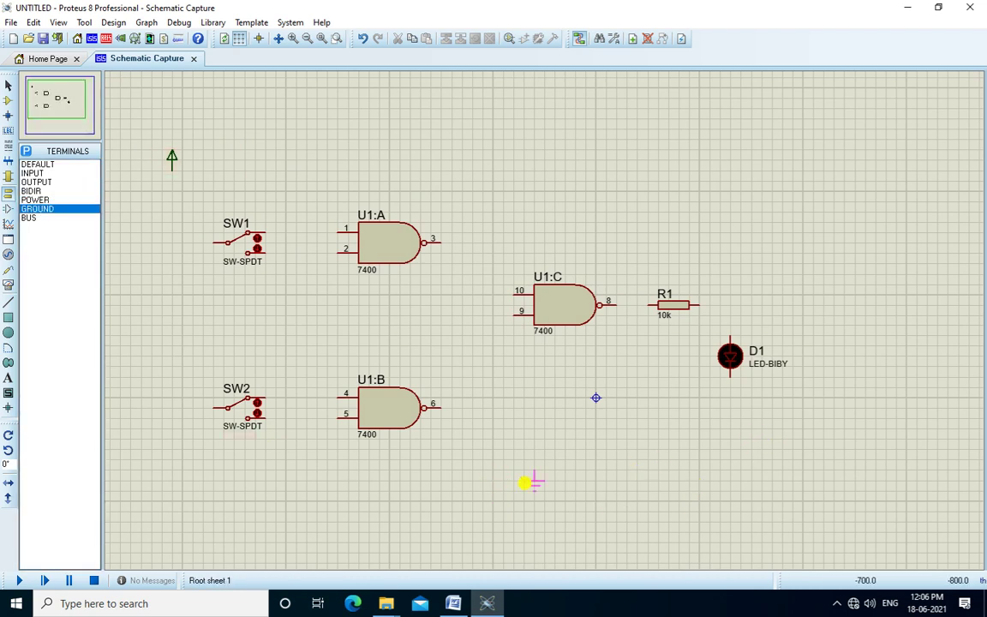
pyautogui.click(451, 505)
# Step: X-mirror both switches SW1 and SW2
pyautogui.moveTo(295, 201); pyautogui.dragTo(193, 470)
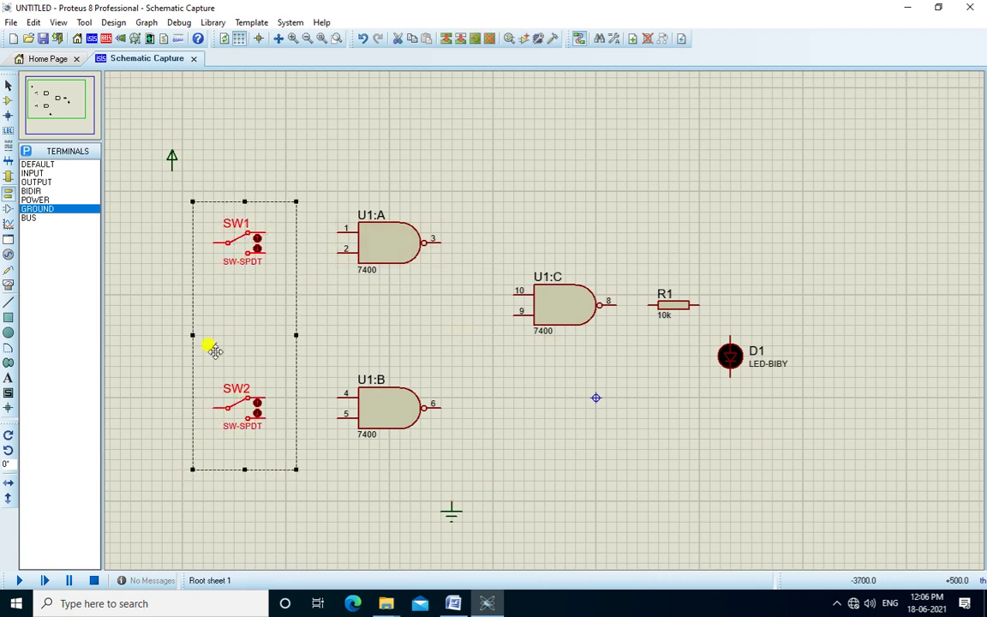
pyautogui.rightClick(223, 320)
pyautogui.click(279, 368)
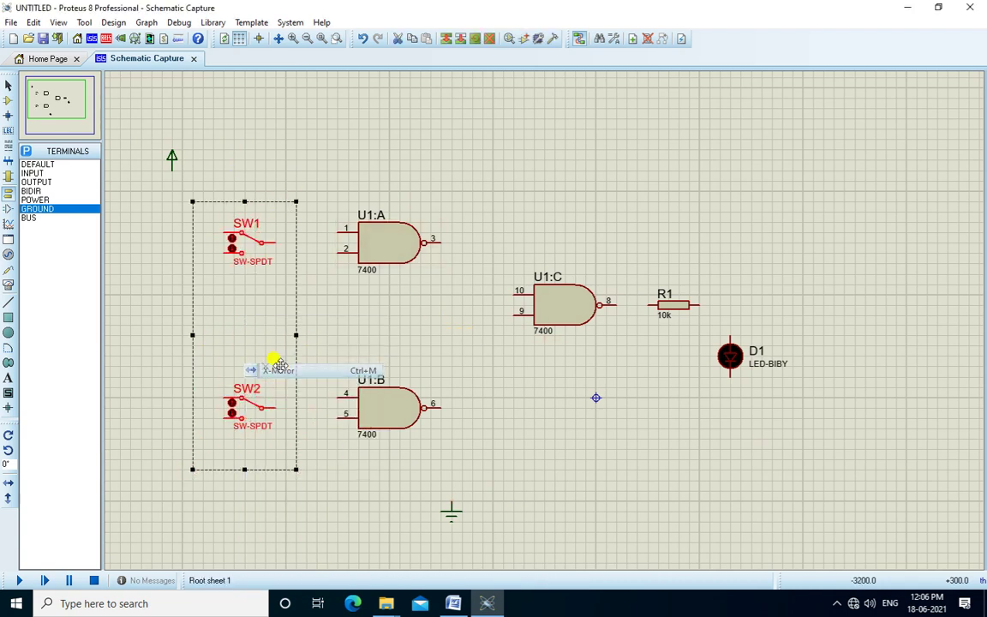
pyautogui.click(392, 150)
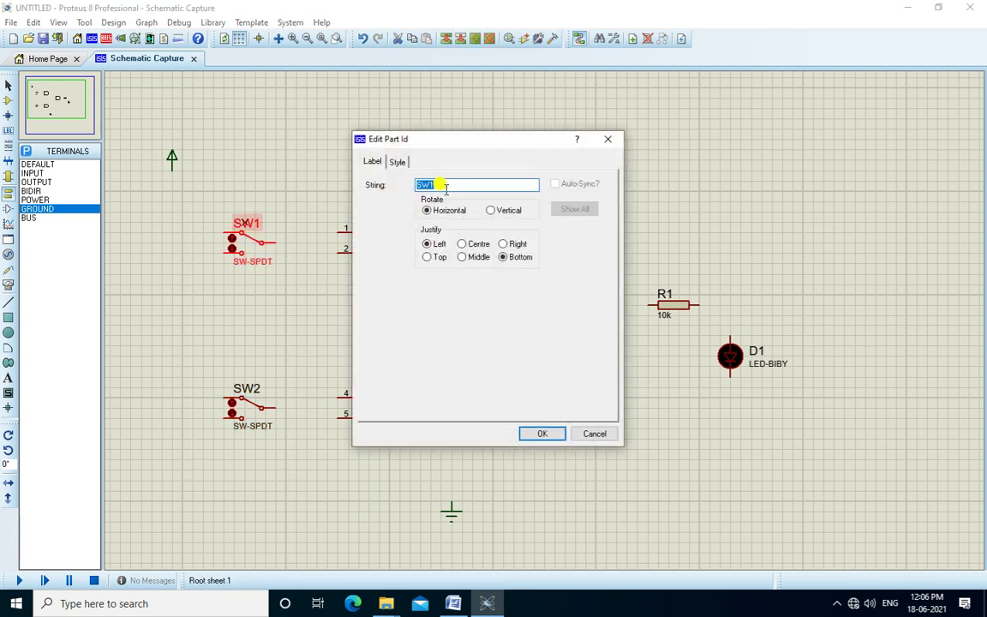
# Step: Rename switches SW1 and SW2 to A and B
pyautogui.press('Return')
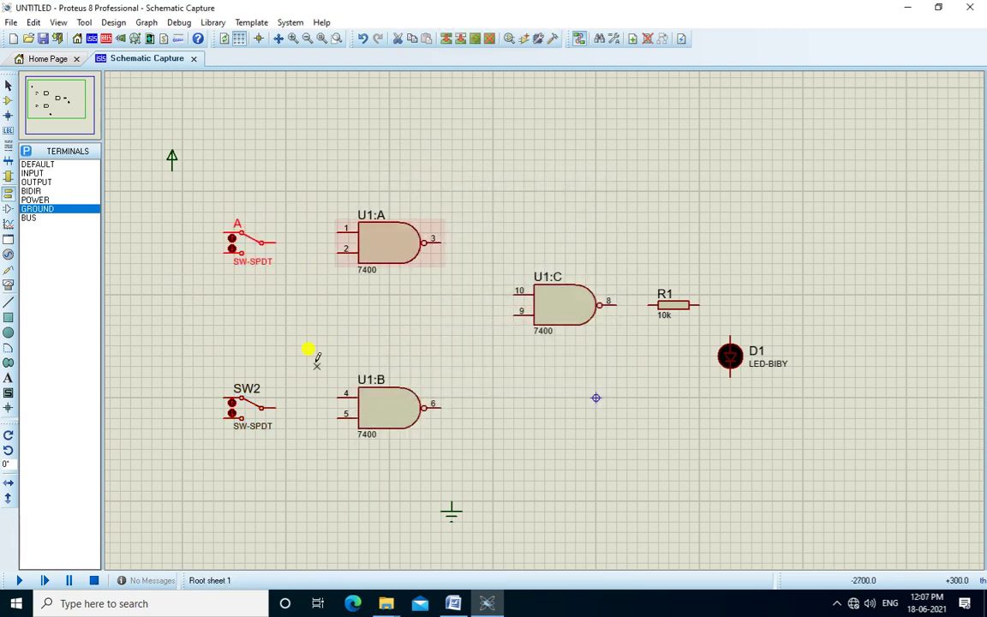
pyautogui.doubleClick(274, 362)
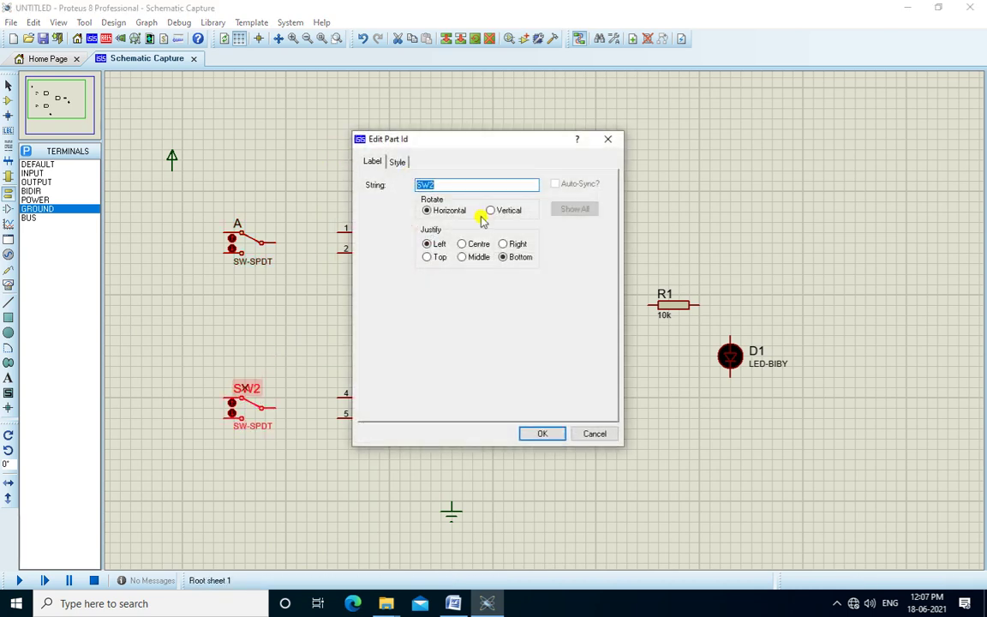
pyautogui.press('Return')
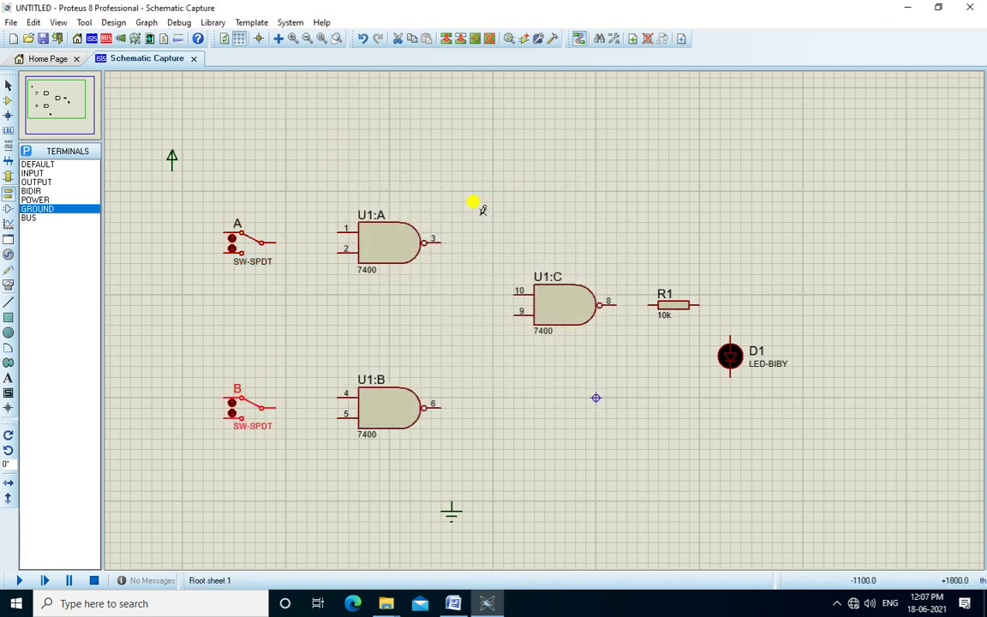
# Step: Change resistor R1's value from 10k to 220
pyautogui.doubleClick(665, 317)
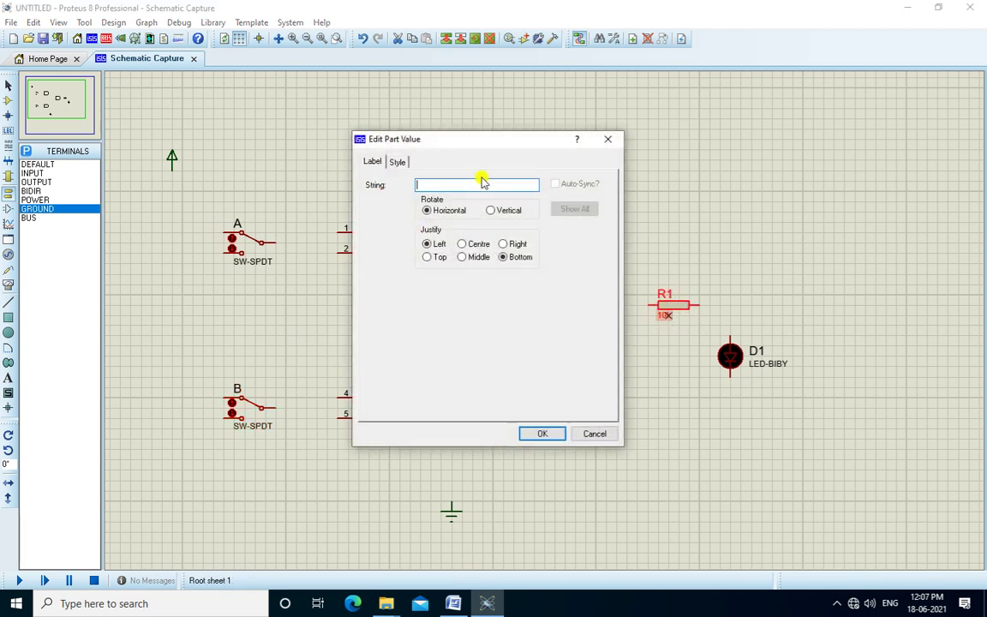
pyautogui.write('220')
pyautogui.press('Return')
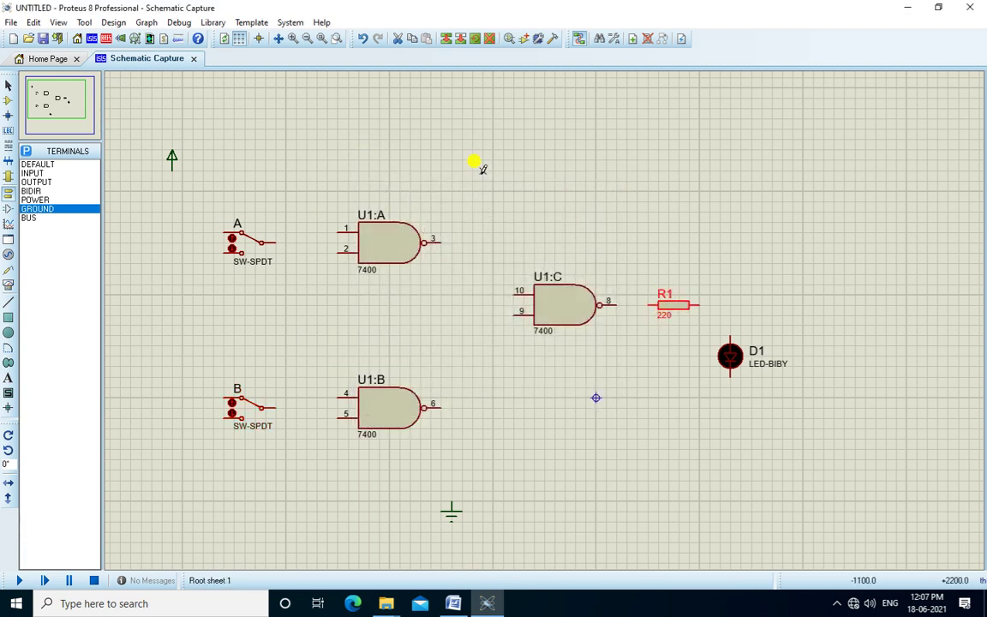
pyautogui.click(461, 158)
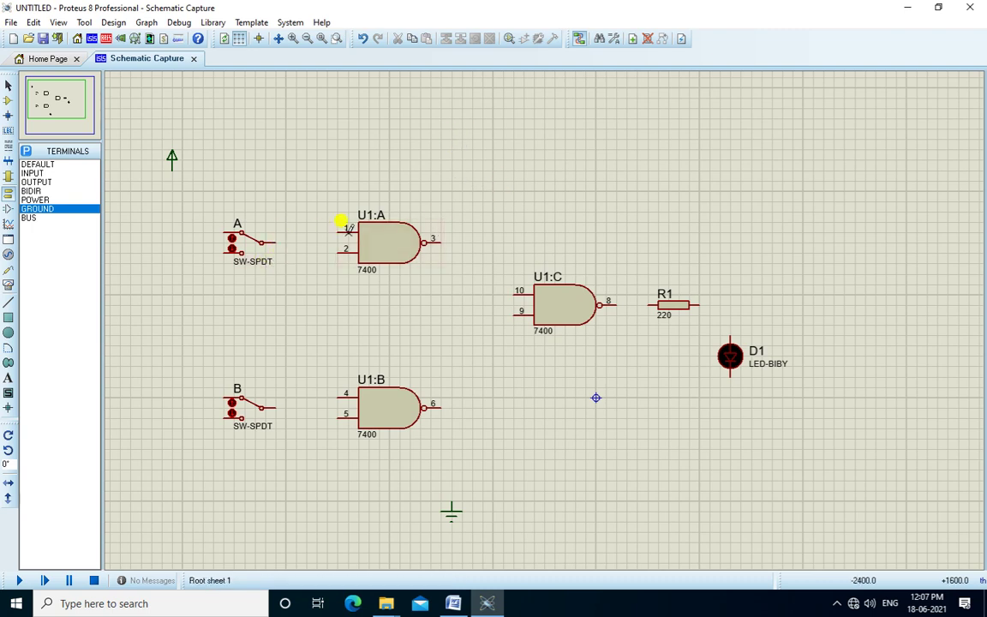
# Step: Tie each gate's inputs together and wire switch A to U1:A, switch B to U1:B
pyautogui.click(341, 226)
pyautogui.click(328, 246)
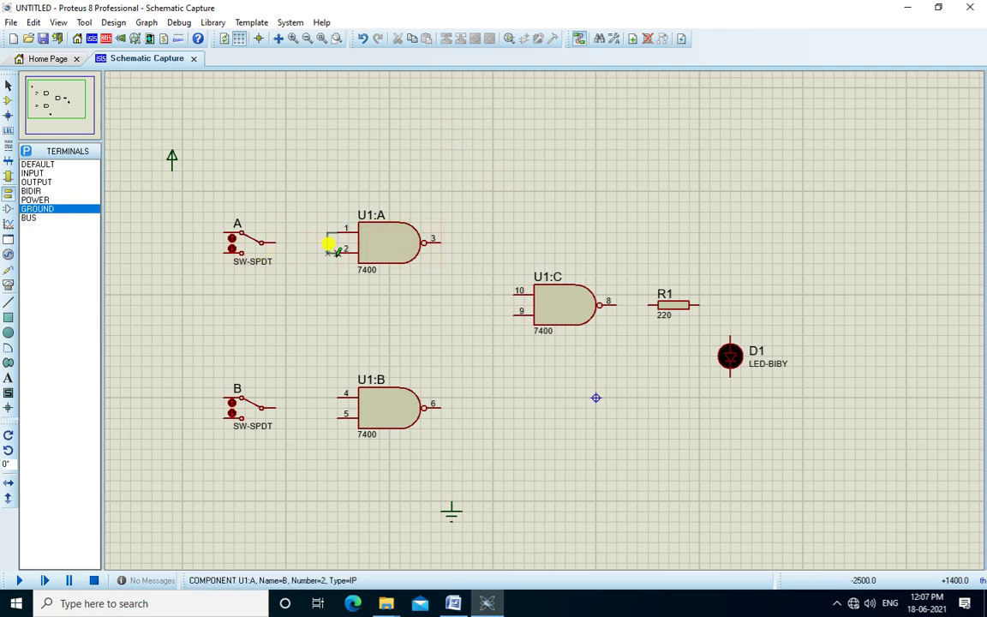
pyautogui.click(275, 241)
pyautogui.click(326, 243)
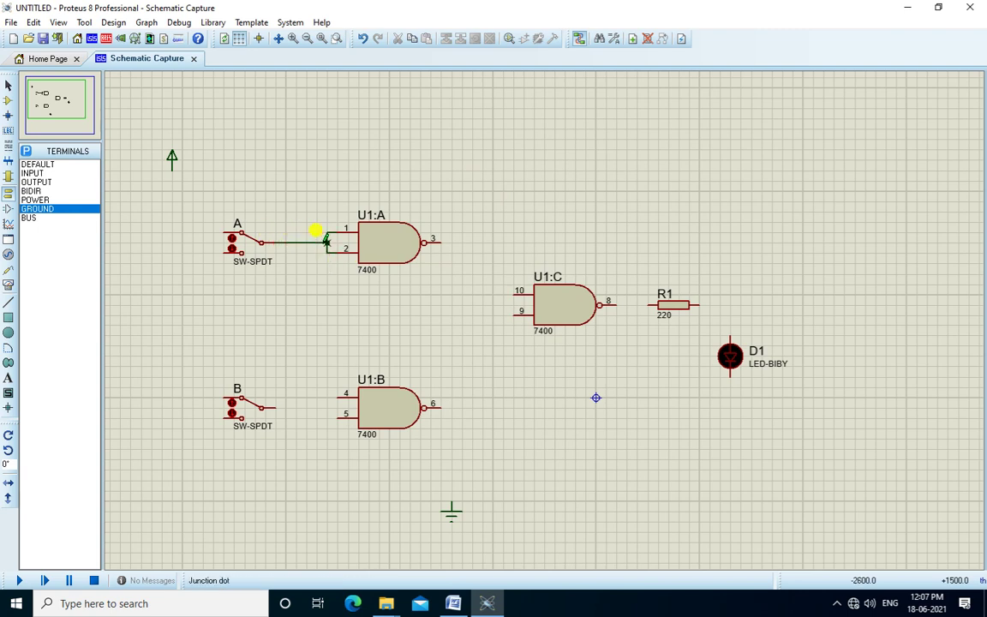
pyautogui.click(336, 414)
pyautogui.click(275, 408)
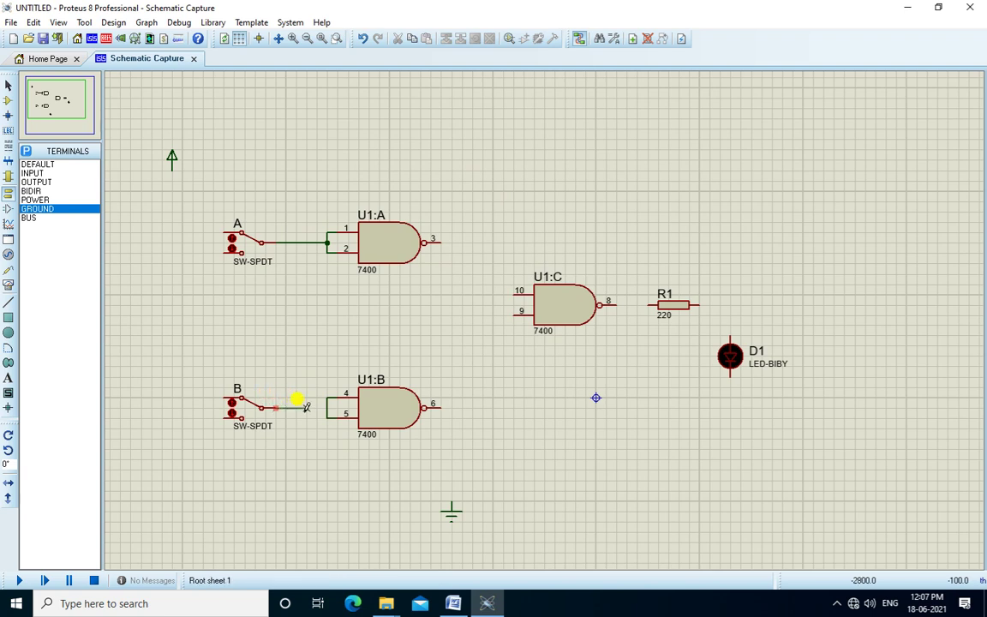
pyautogui.click(327, 408)
# Step: Wire U1:A pin 3 to U1:C pin 10 and U1:B pin 6 to pin 9
pyautogui.click(441, 243)
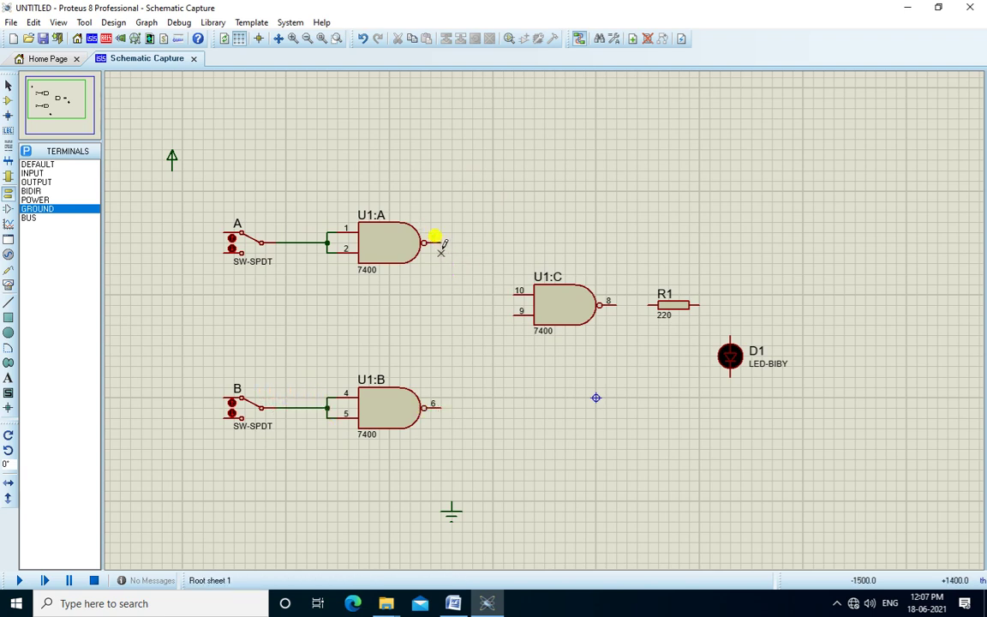
pyautogui.click(439, 243)
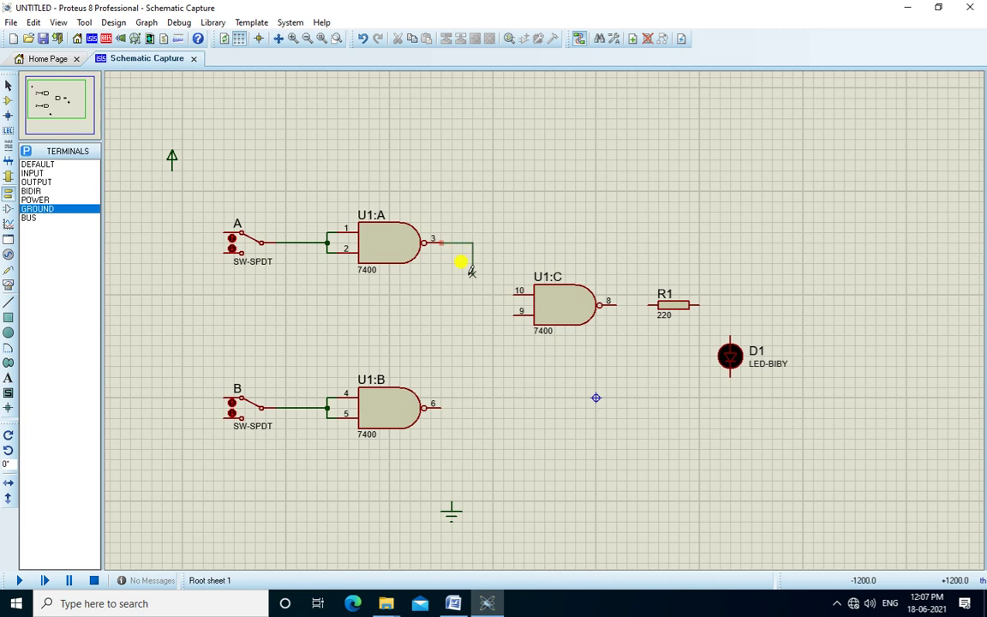
pyautogui.click(512, 291)
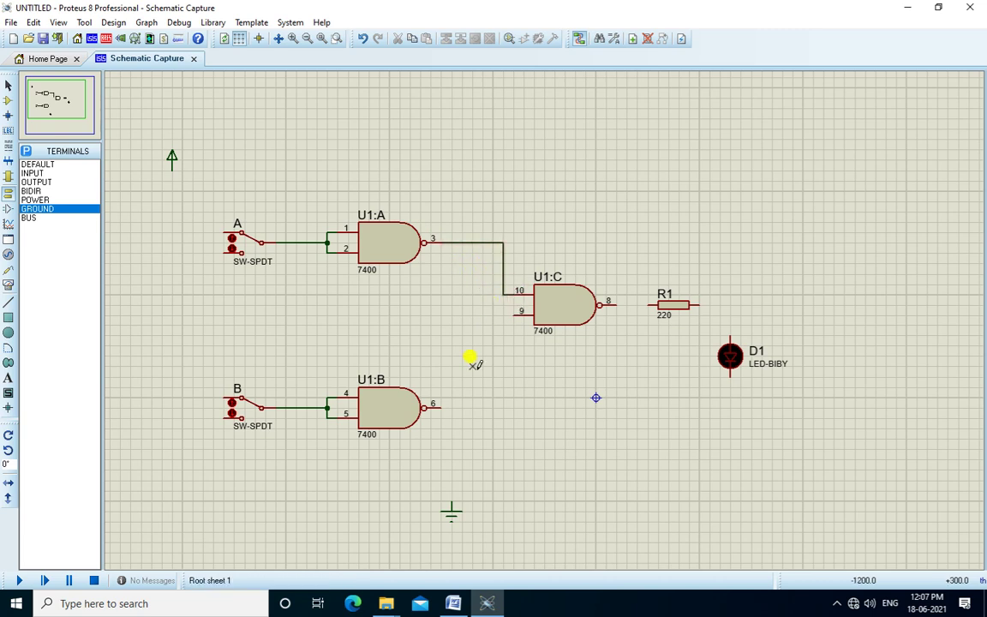
pyautogui.click(440, 406)
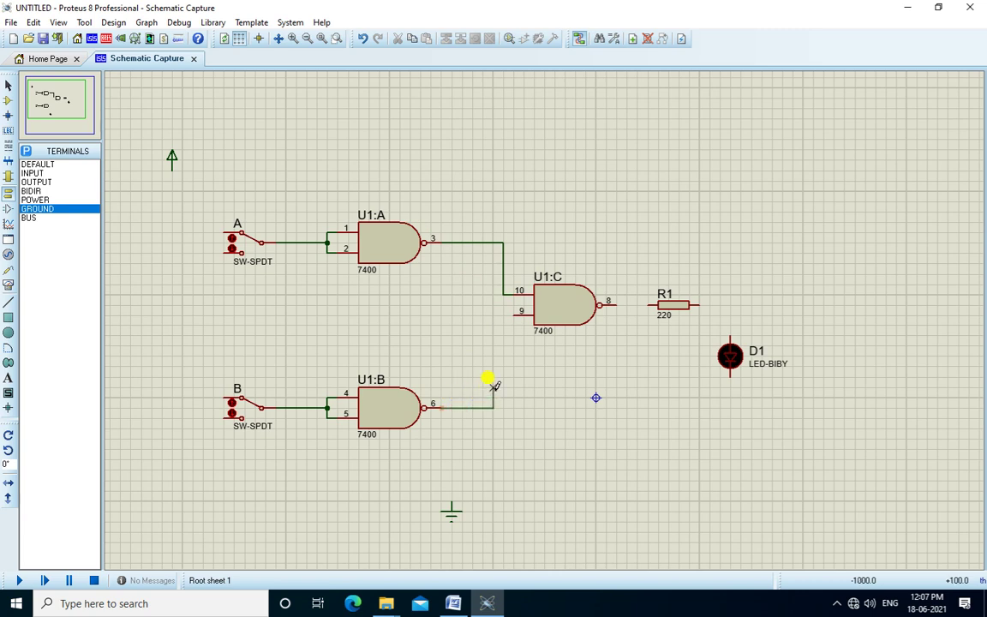
pyautogui.click(512, 311)
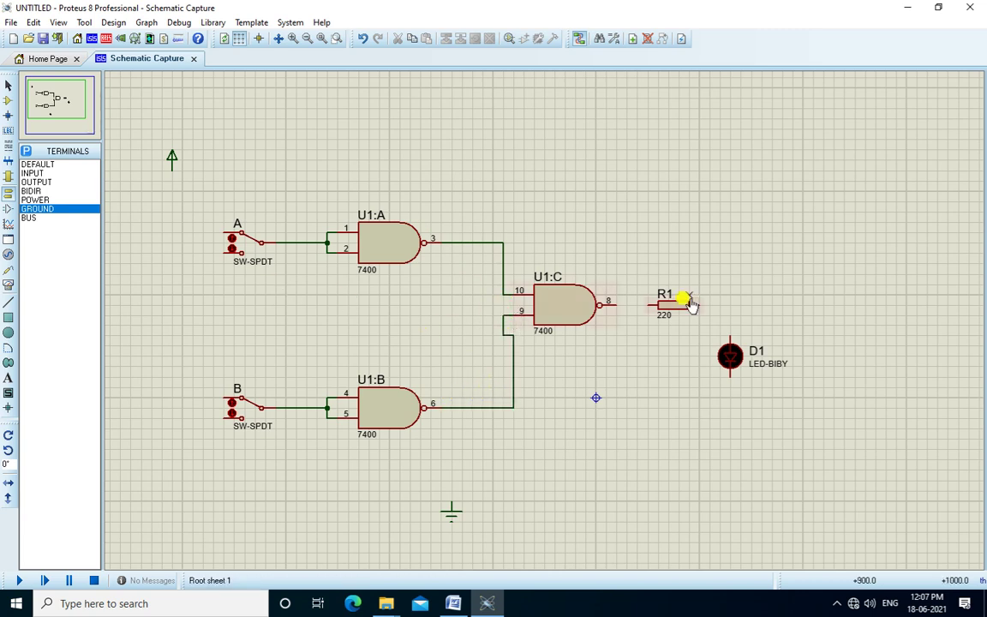
# Step: Connect U1:C pin 8 to R1, R1 to LED D1, and D1 to ground
pyautogui.click(612, 301)
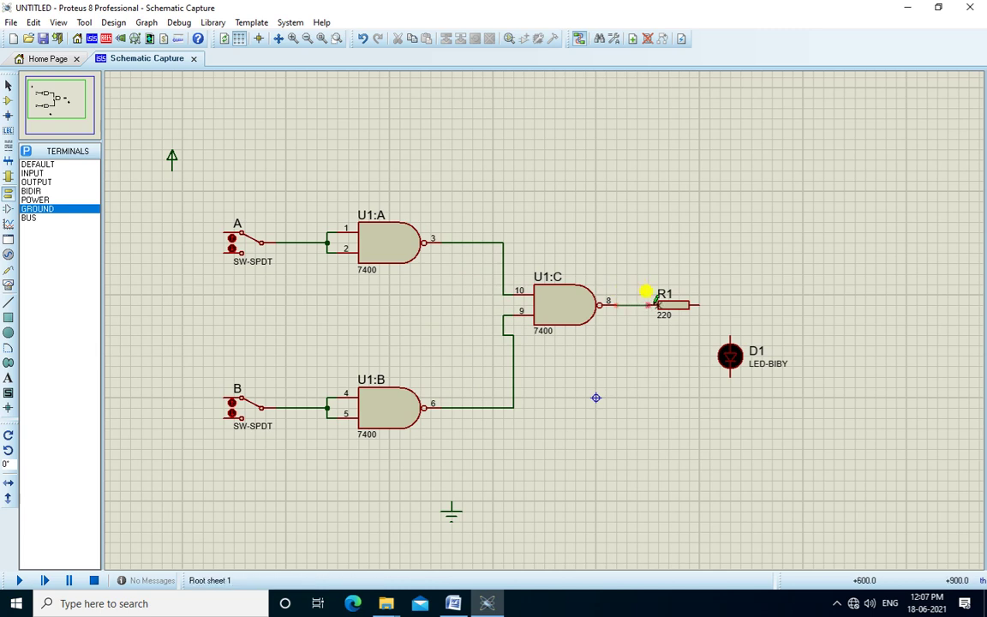
pyautogui.click(649, 305)
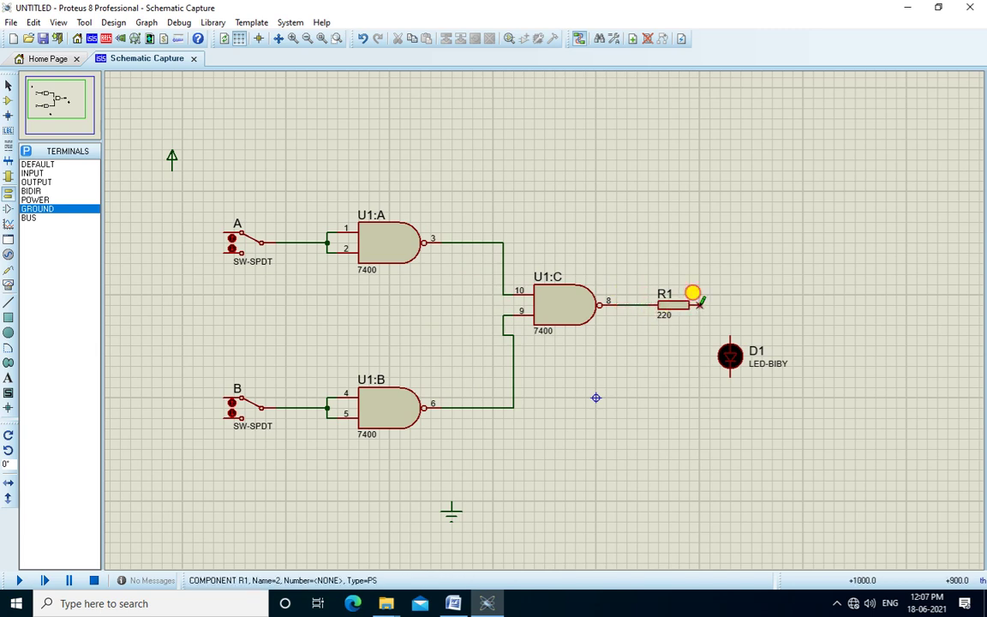
pyautogui.click(700, 303)
pyautogui.click(730, 345)
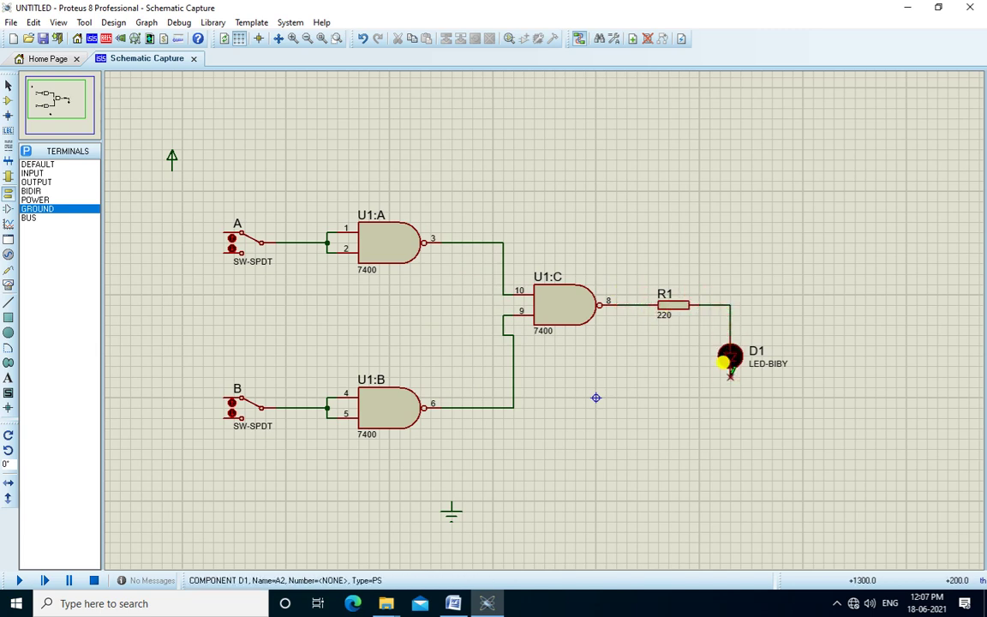
pyautogui.click(729, 375)
pyautogui.click(450, 503)
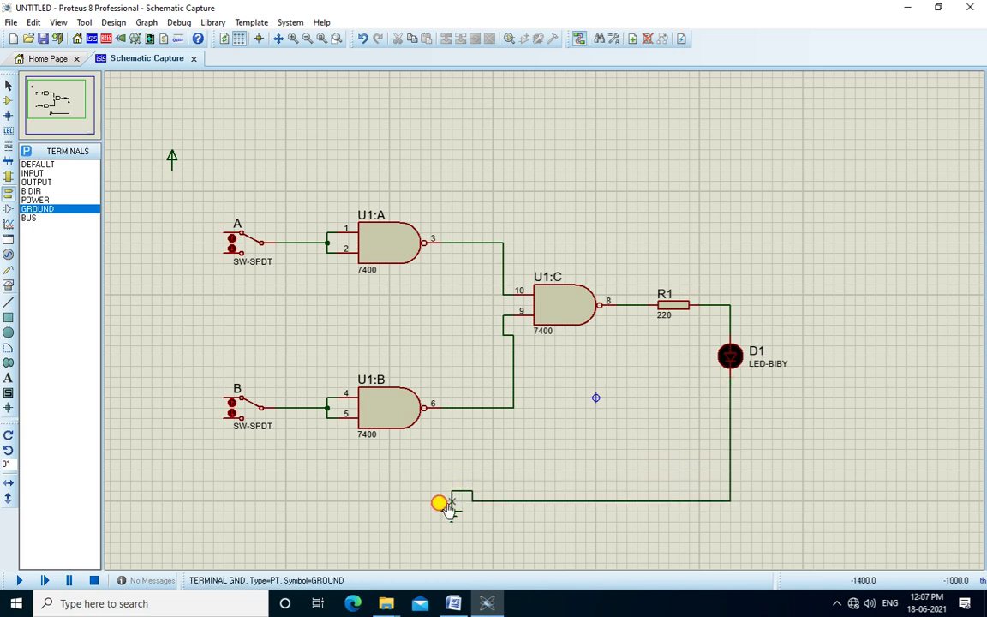
# Step: Relabel LED D1 as Y
pyautogui.doubleClick(755, 352)
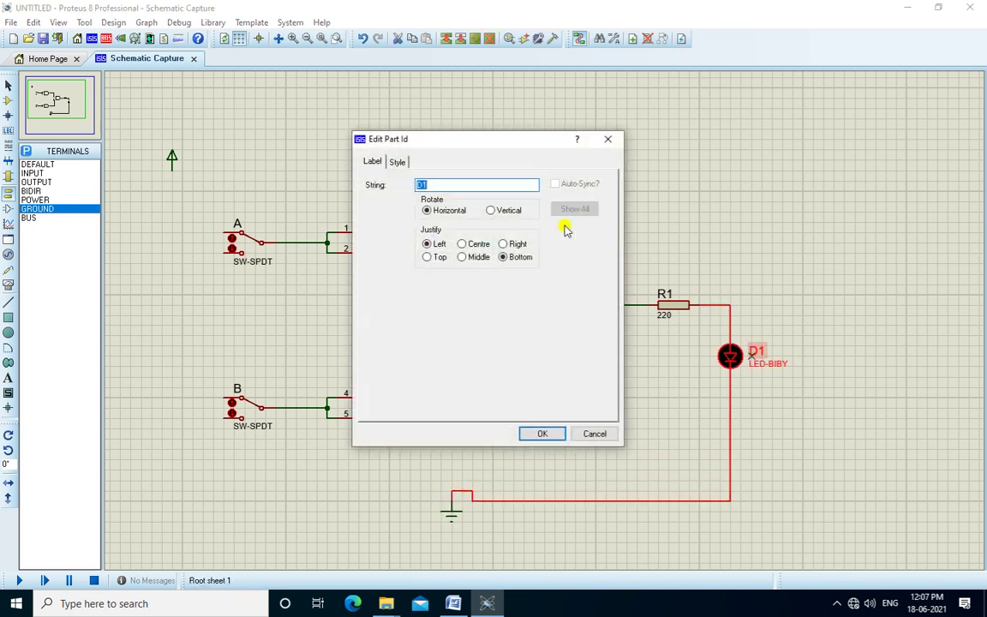
pyautogui.press('BackSpace')
pyautogui.press('Return')
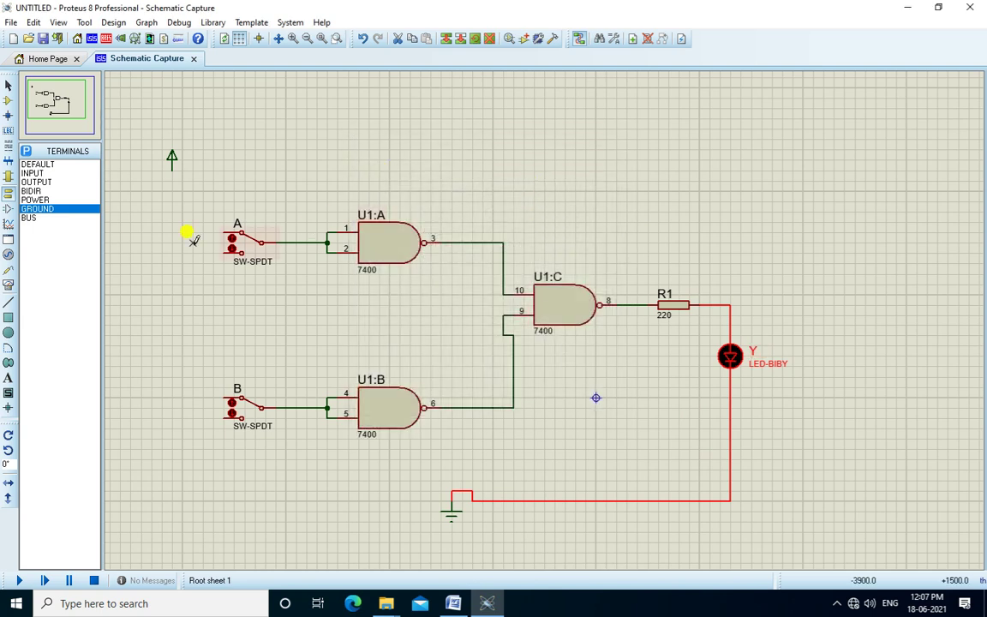
# Step: Wire switches A and B's upper contacts to power and their lower contacts to ground
pyautogui.click(225, 232)
pyautogui.click(172, 170)
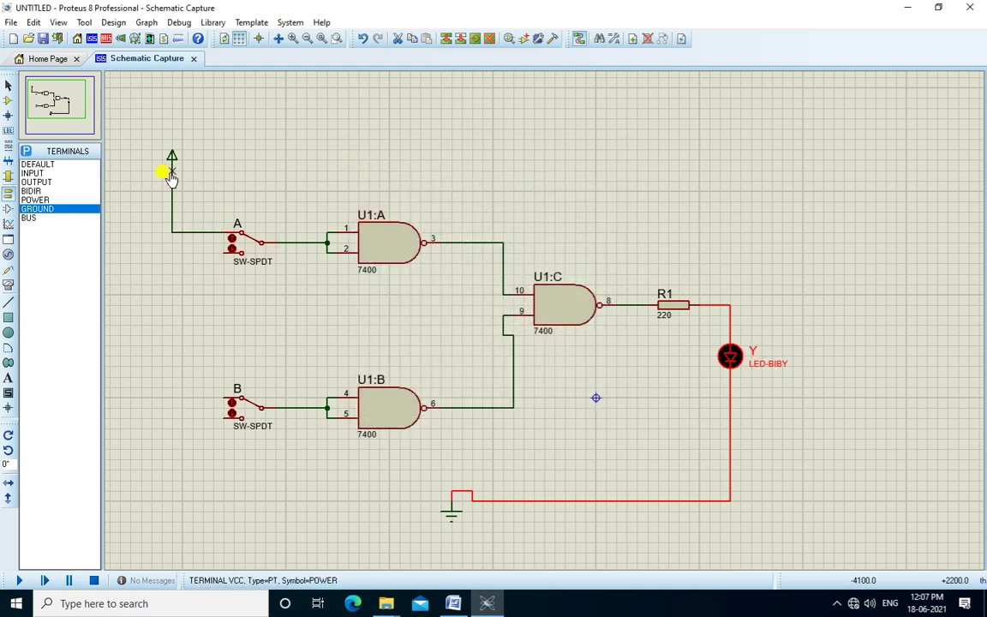
pyautogui.click(225, 397)
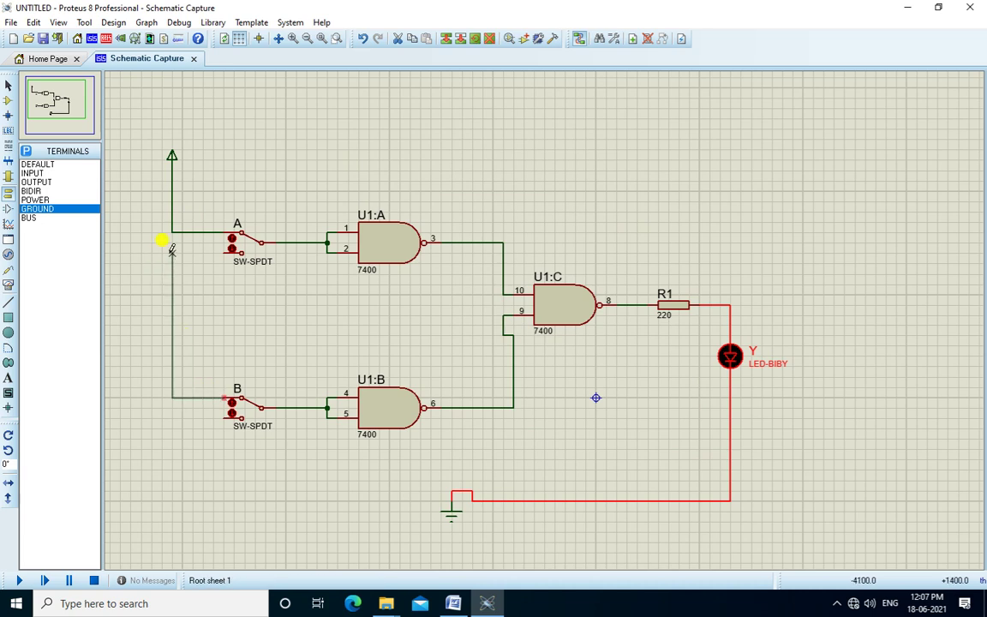
pyautogui.click(172, 233)
pyautogui.click(224, 252)
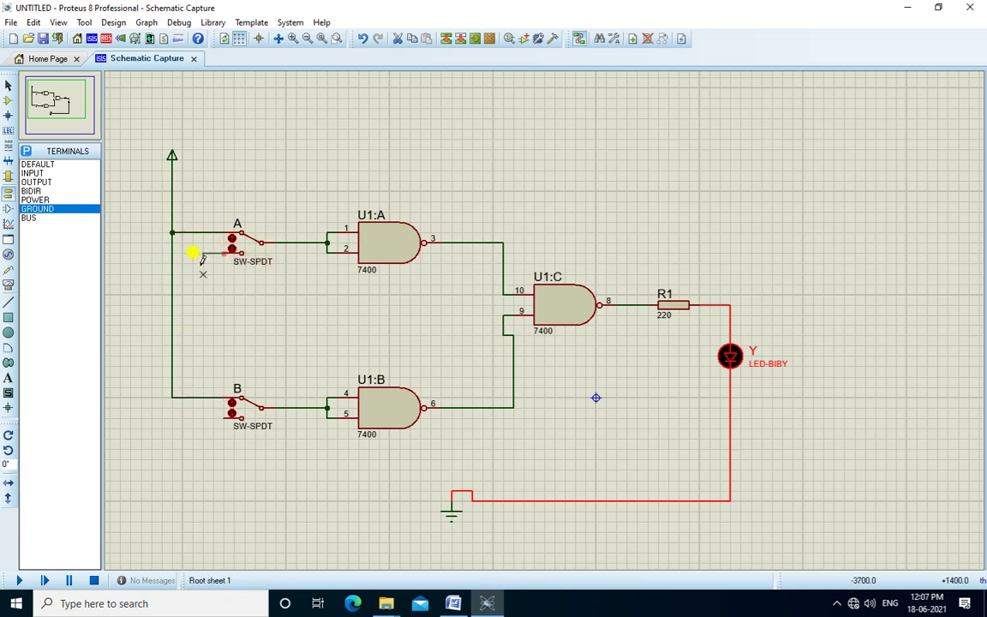
pyautogui.click(203, 418)
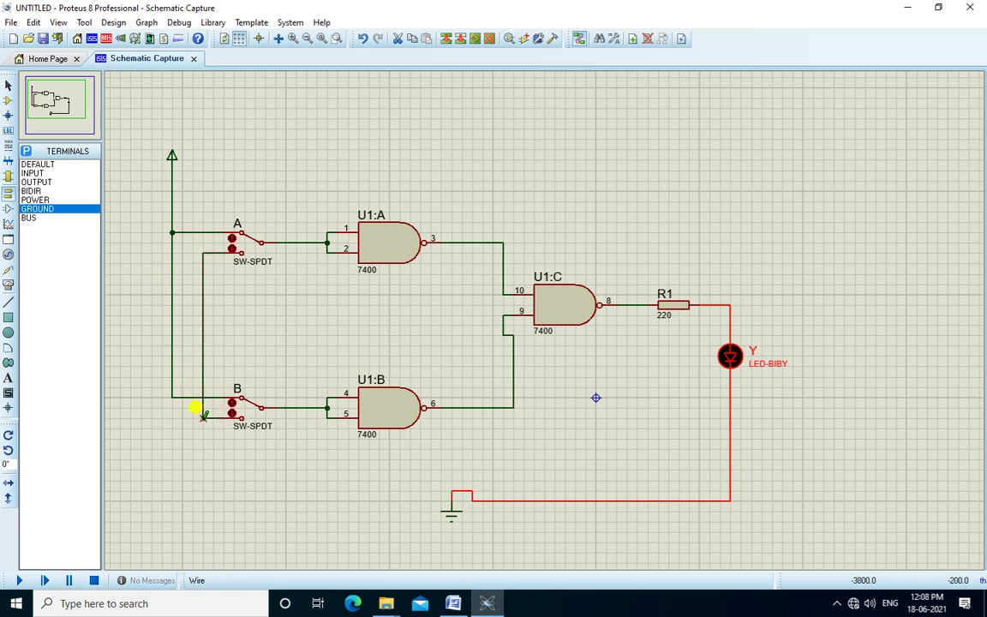
pyautogui.click(452, 492)
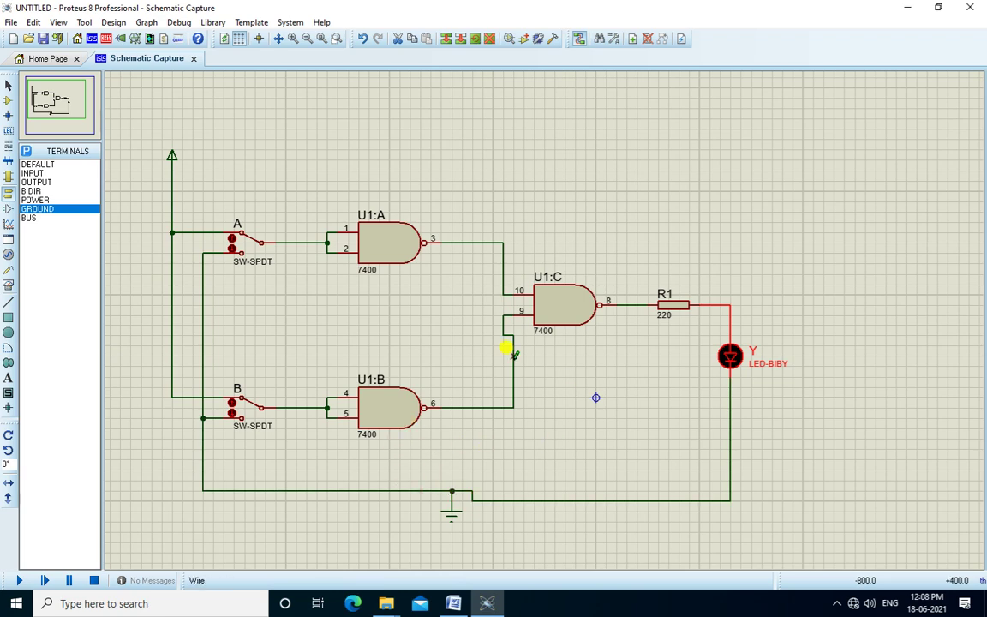
pyautogui.moveTo(68, 98); pyautogui.dragTo(47, 99)
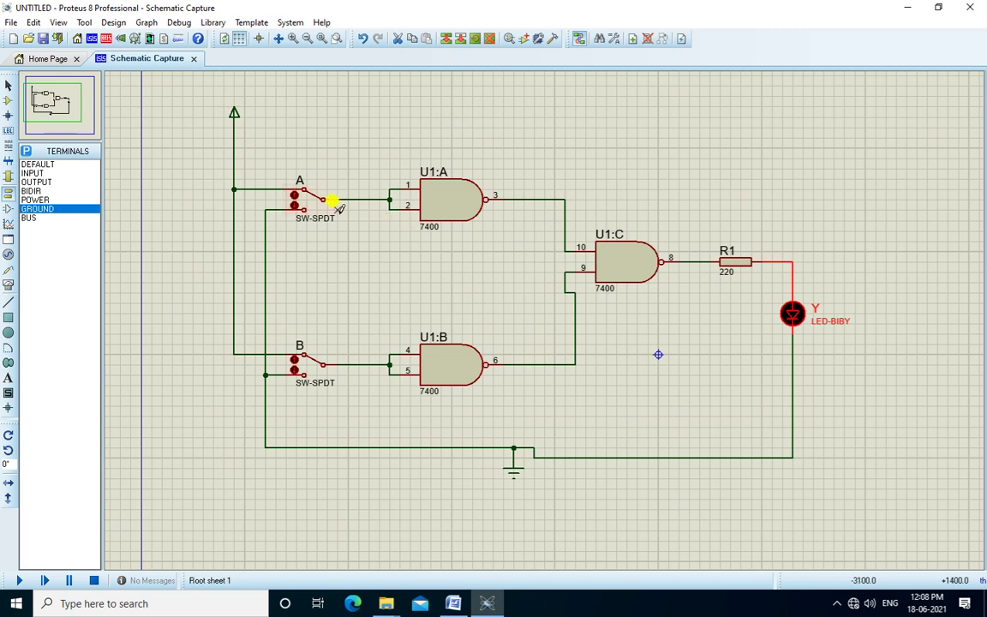
# Step: Set both switches to their lower contacts and start the simulation
pyautogui.click(294, 205)
pyautogui.click(294, 369)
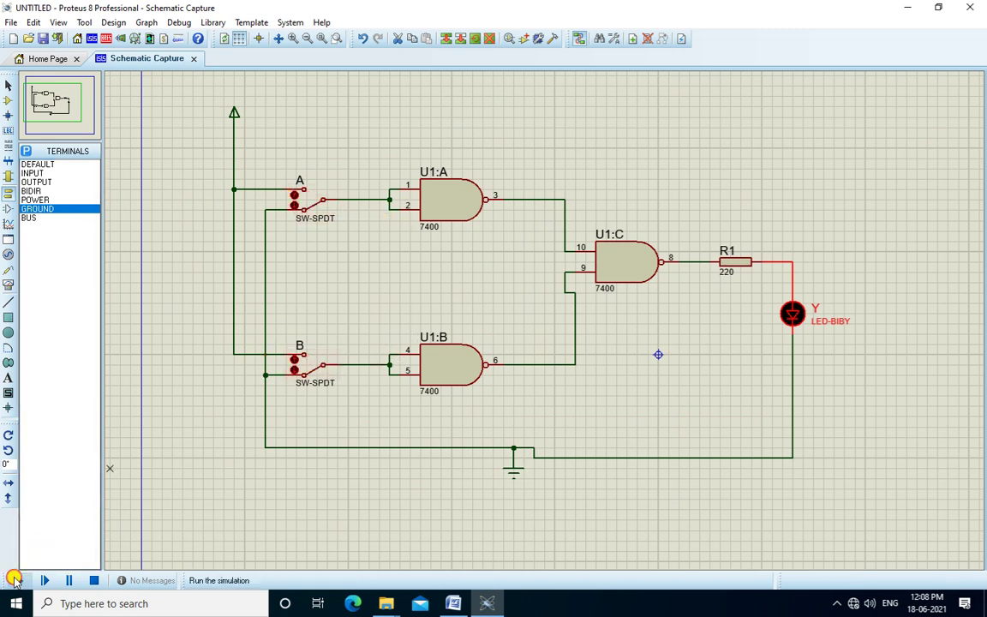
pyautogui.click(14, 580)
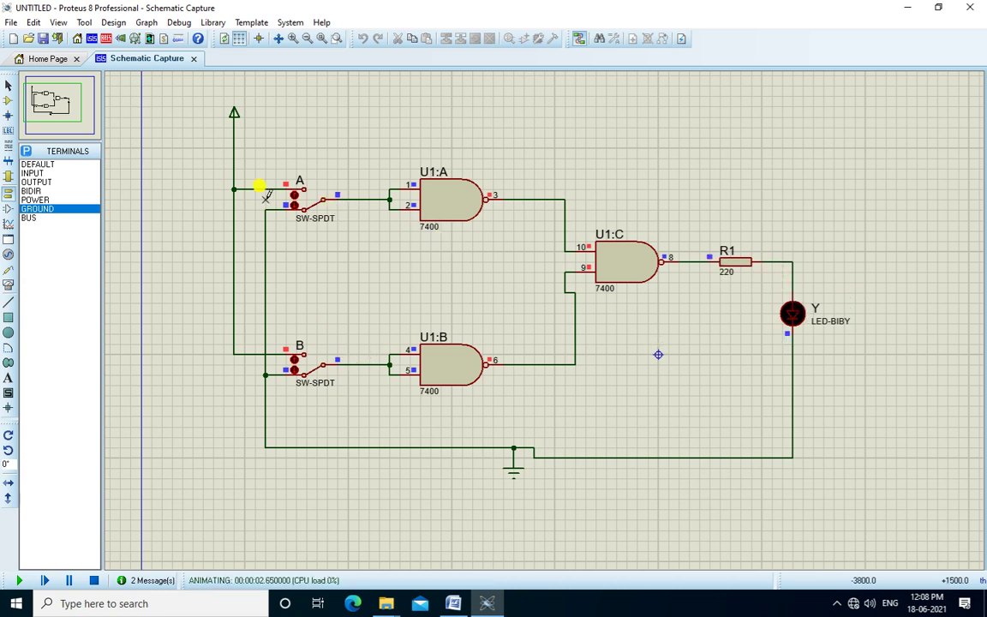
# Step: Toggle switches A and B to test LED Y, then stop the simulation
pyautogui.click(295, 198)
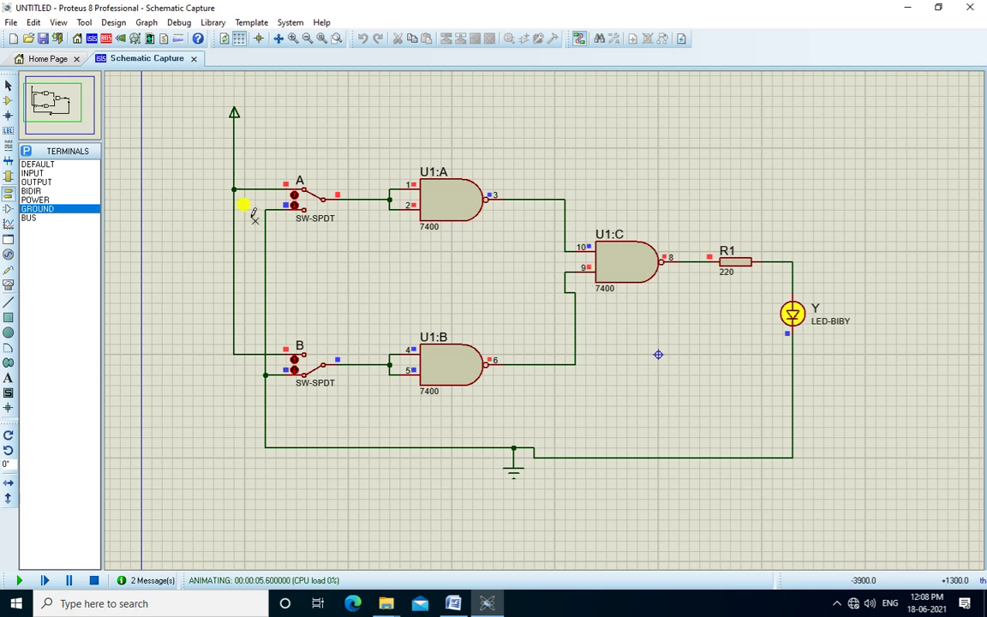
pyautogui.click(294, 205)
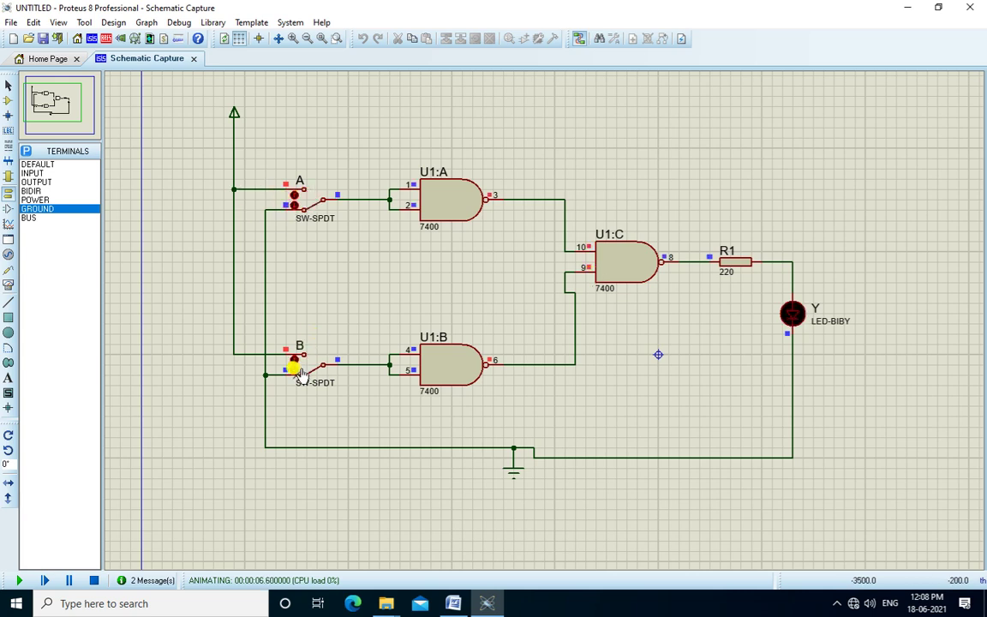
pyautogui.click(294, 363)
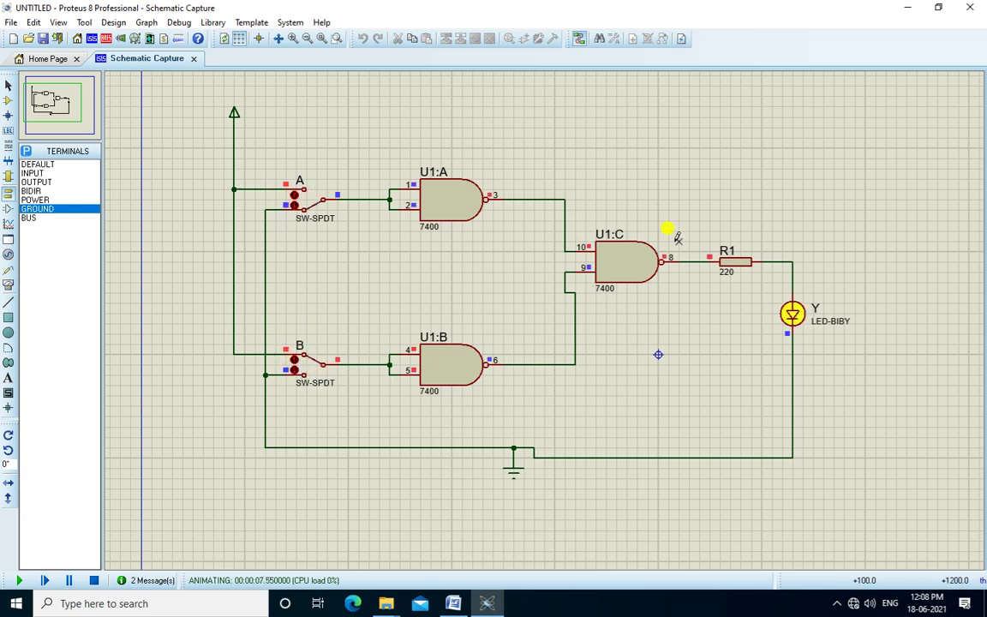
pyautogui.click(292, 193)
pyautogui.click(96, 581)
pyautogui.click(453, 603)
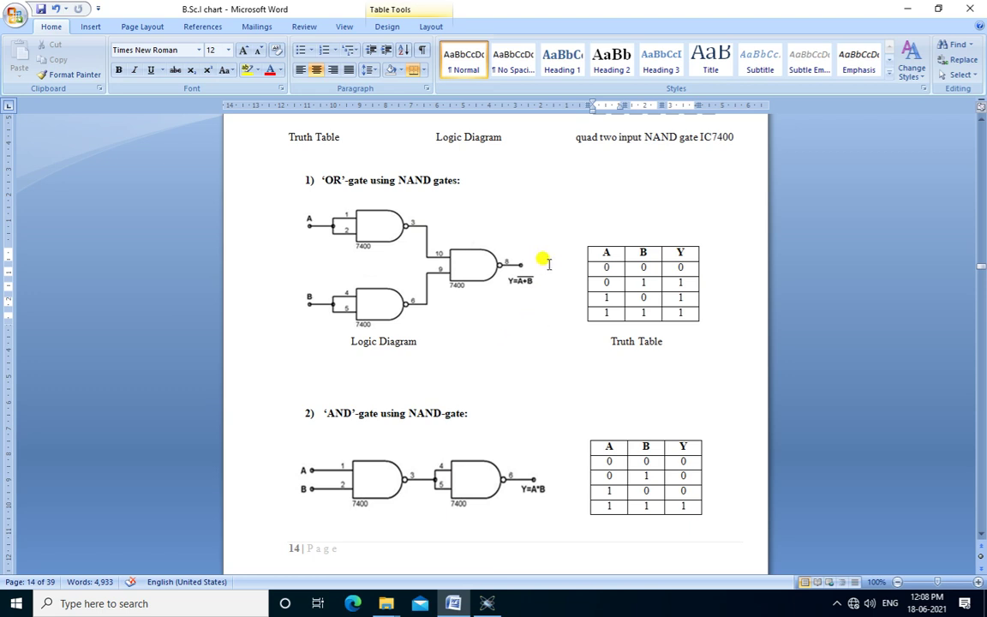
# Step: Scroll down to the AND-gate-using-NAND diagram and its truth table
pyautogui.scroll(-5, 548, 264)
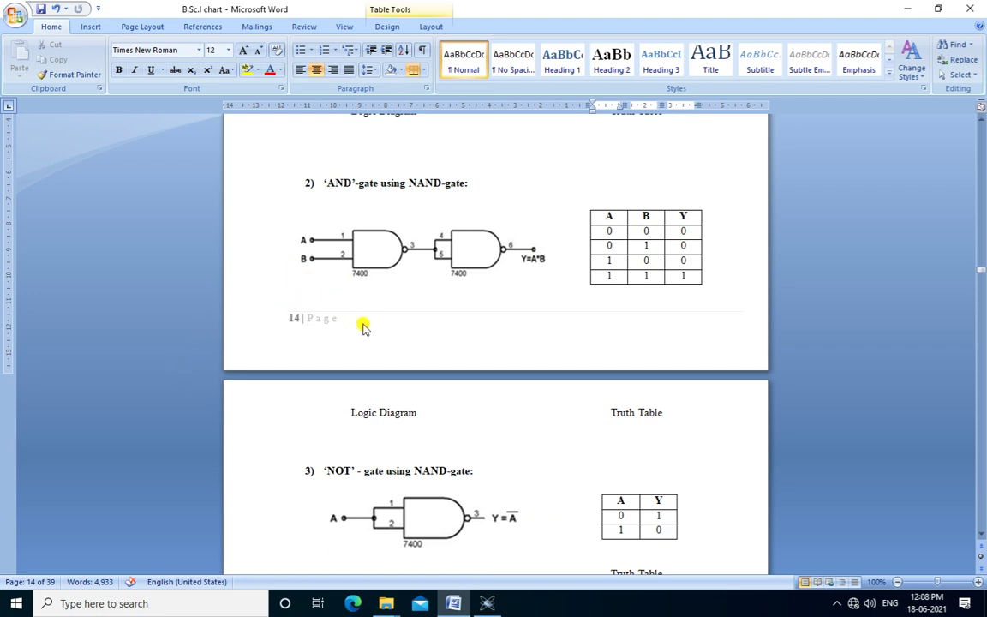
# Step: Review the AND-gate diagram and the last truth-table row (1, 1 gives 1), then return to Proteus
pyautogui.click(402, 250)
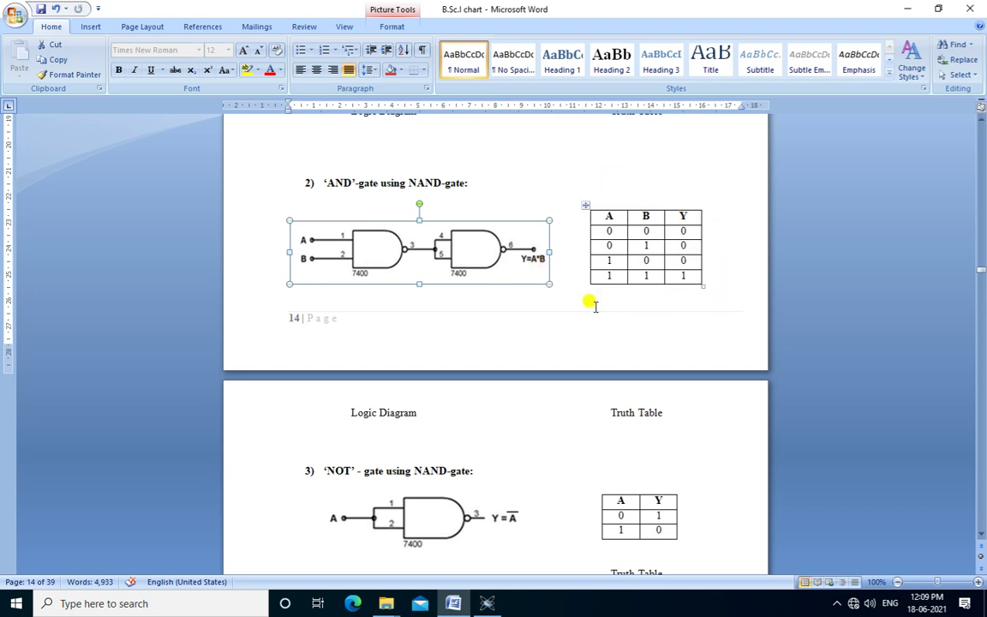
pyautogui.click(679, 271)
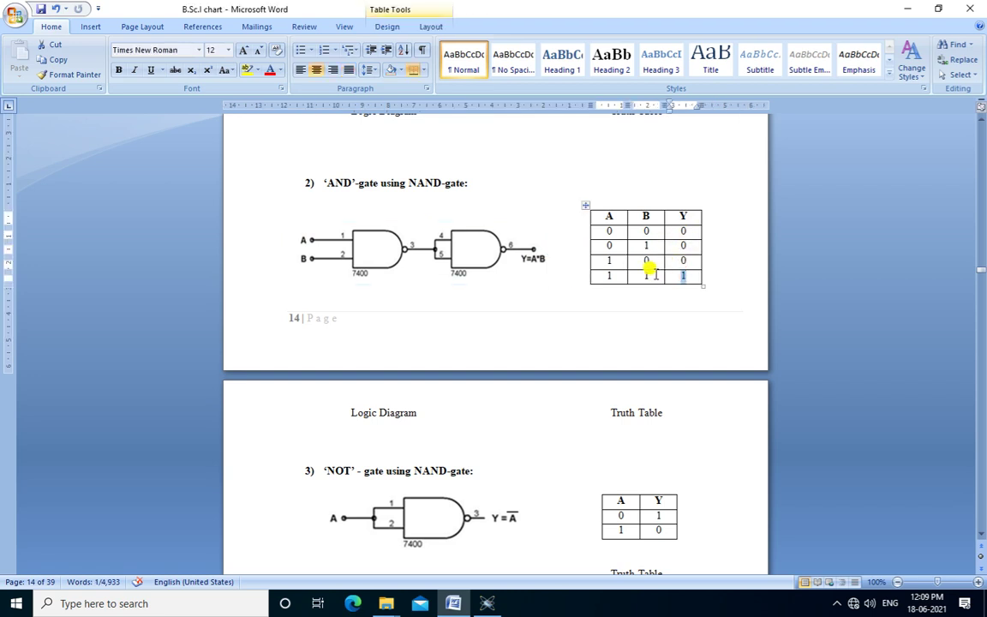
pyautogui.moveTo(648, 264); pyautogui.dragTo(602, 273)
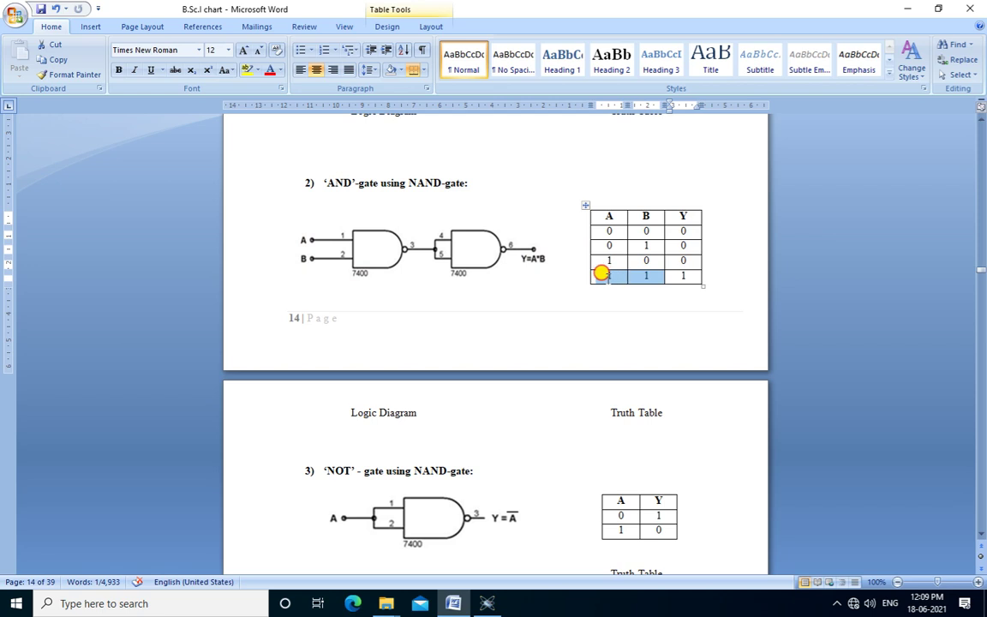
pyautogui.click(684, 273)
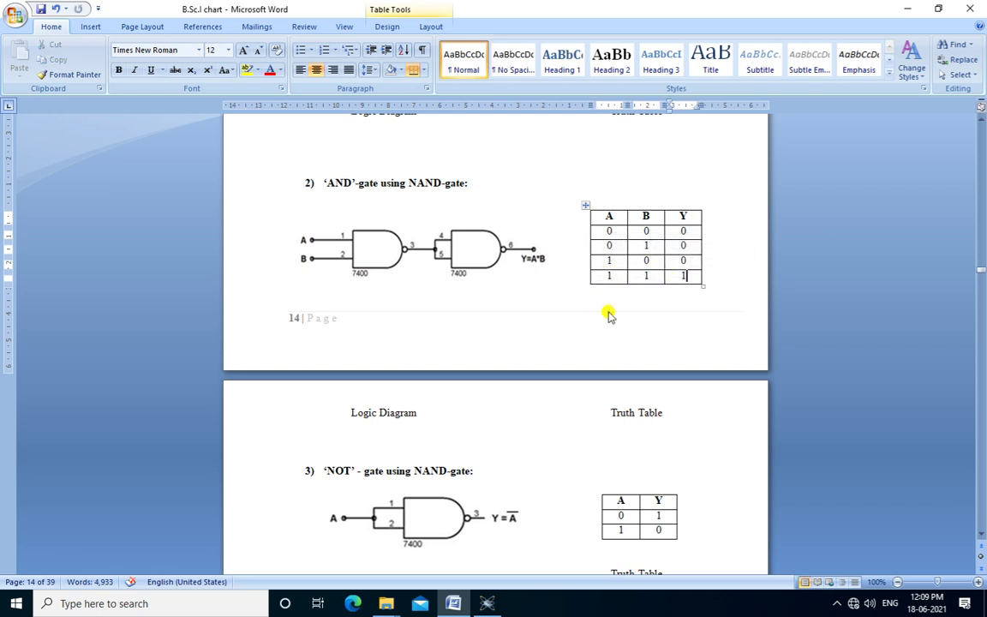
pyautogui.click(487, 604)
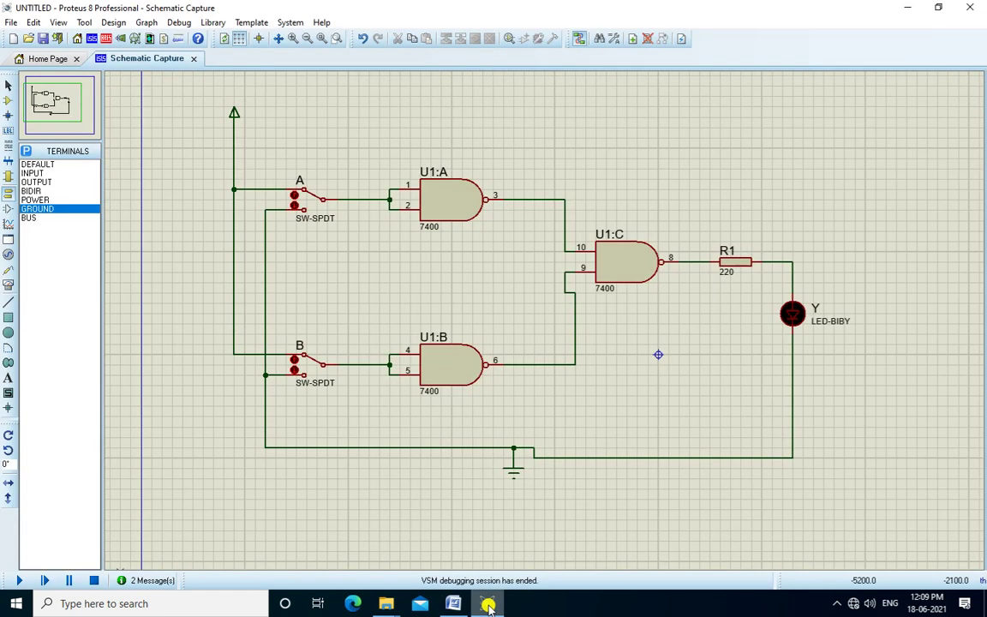
# Step: Delete gate U1:C and the old switch and input wires of U1:A and U1:B
pyautogui.rightClick(664, 267)
pyautogui.rightClick(664, 266)
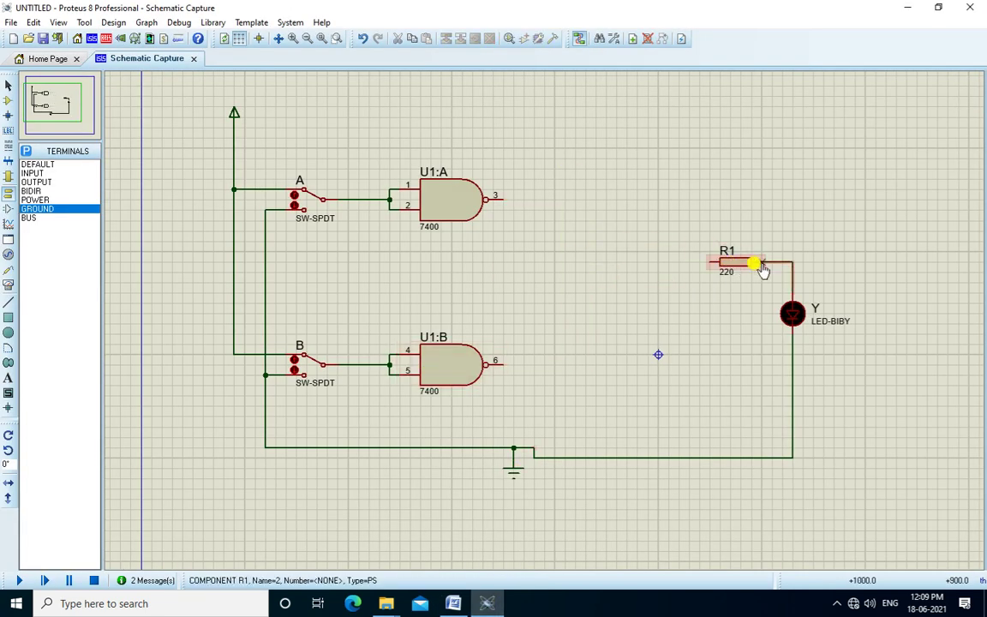
pyautogui.rightClick(387, 358)
pyautogui.press('Escape')
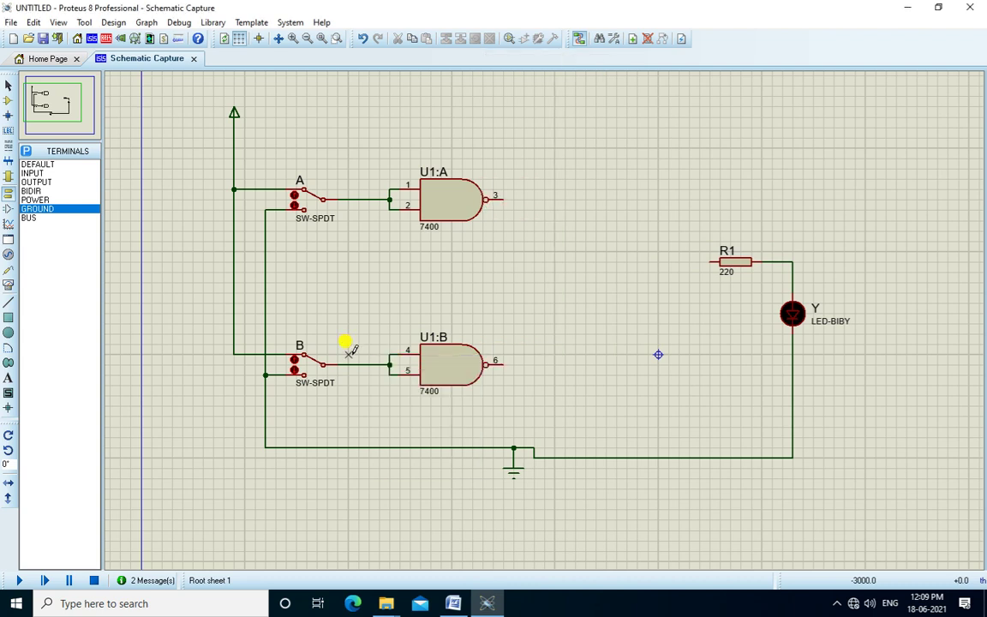
pyautogui.rightClick(366, 362)
pyautogui.click(433, 398)
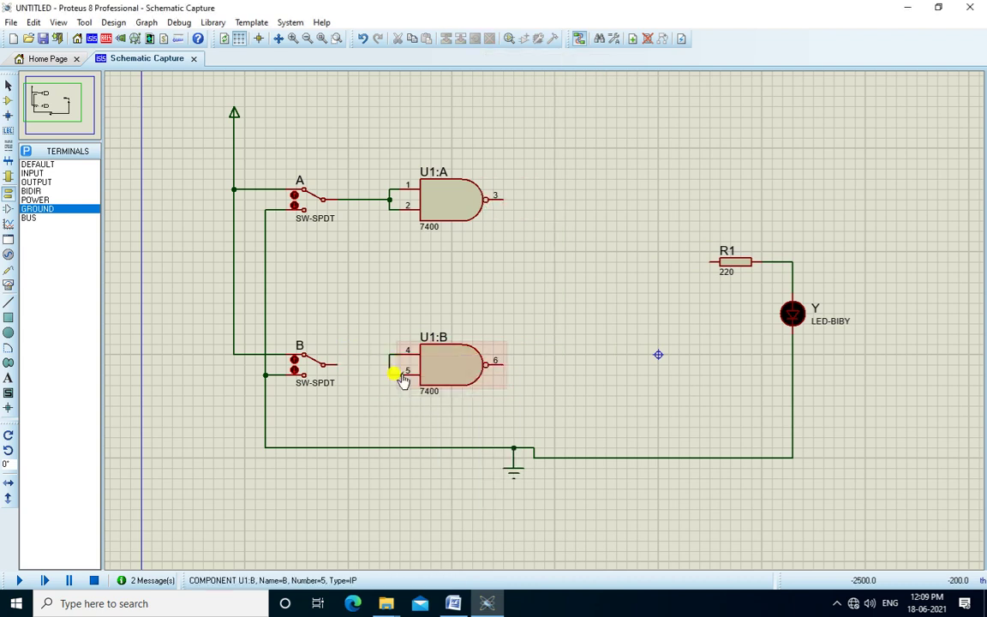
pyautogui.rightClick(390, 368)
pyautogui.click(437, 401)
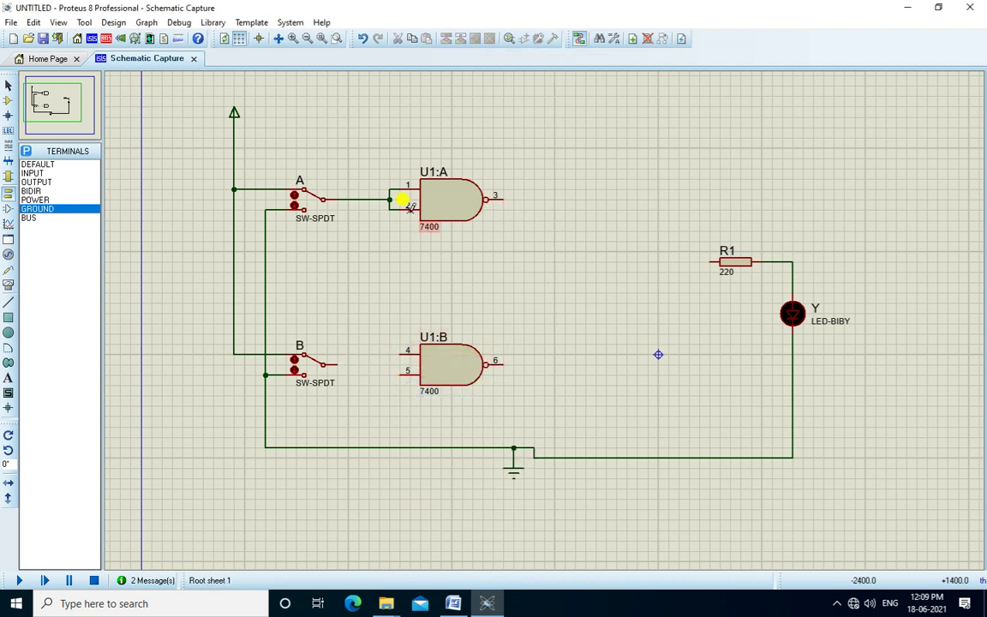
pyautogui.rightClick(390, 184)
pyautogui.click(441, 221)
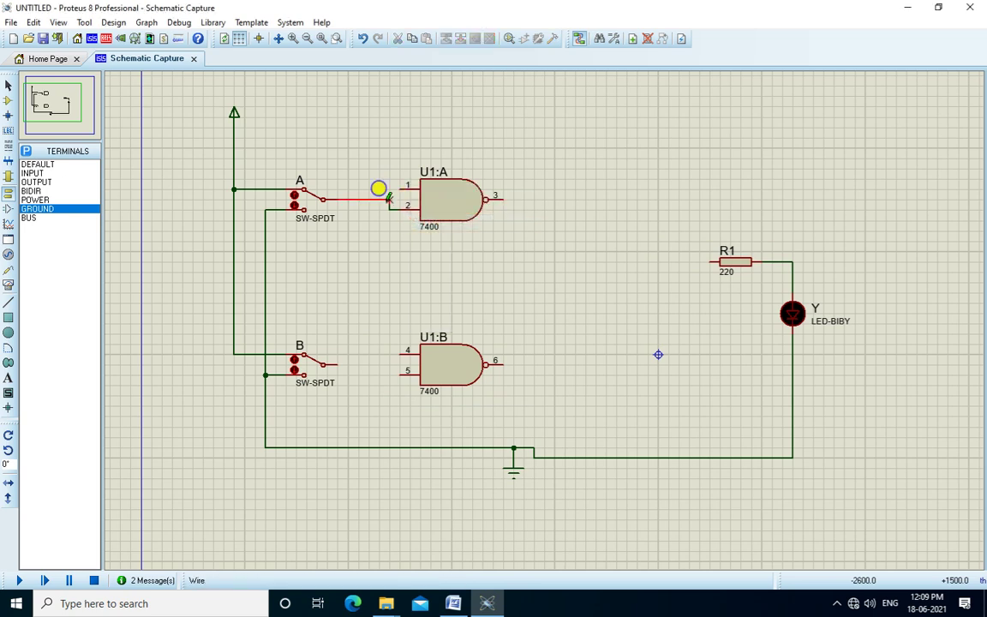
pyautogui.rightClick(387, 198)
pyautogui.click(431, 240)
# Step: Move U1:B beside R1 and U1:A left of it, then wire switches A and B to U1:A pins 1 and 2
pyautogui.moveTo(451, 365); pyautogui.dragTo(638, 257)
pyautogui.click(449, 194)
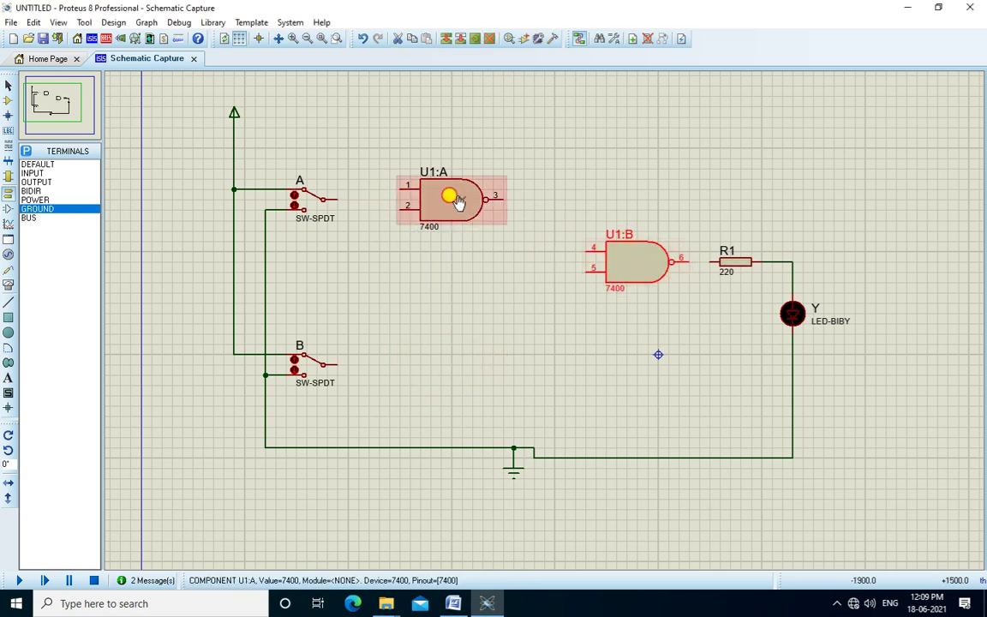
pyautogui.moveTo(449, 194); pyautogui.dragTo(472, 267)
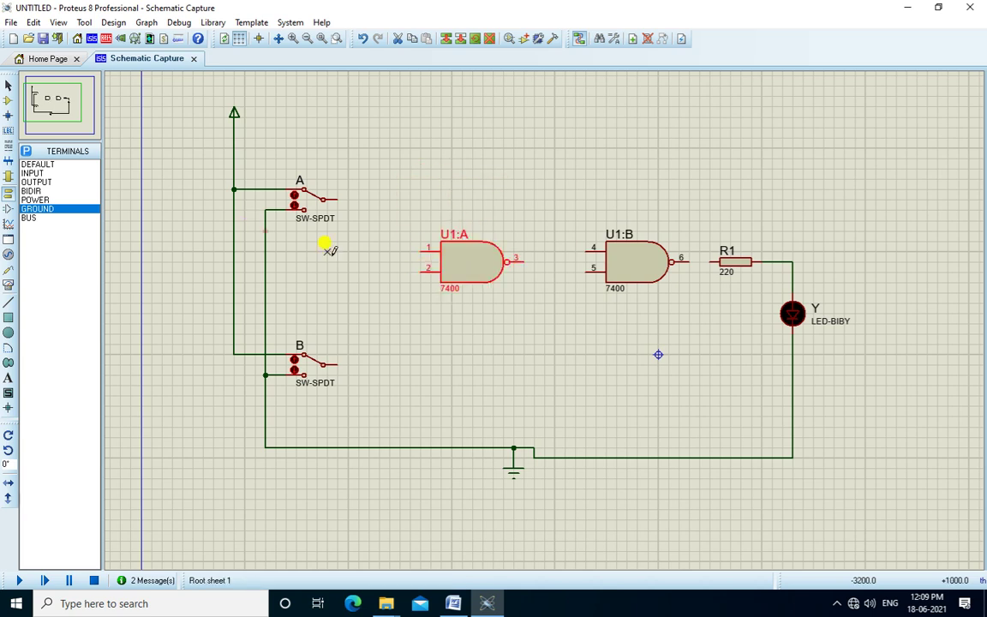
pyautogui.click(325, 248)
pyautogui.click(336, 199)
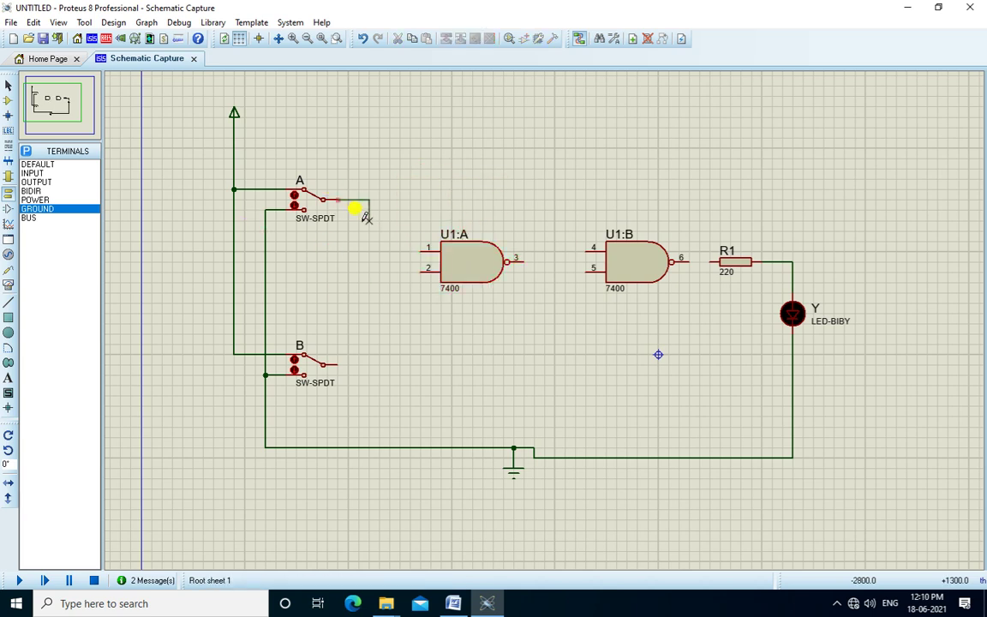
pyautogui.click(420, 248)
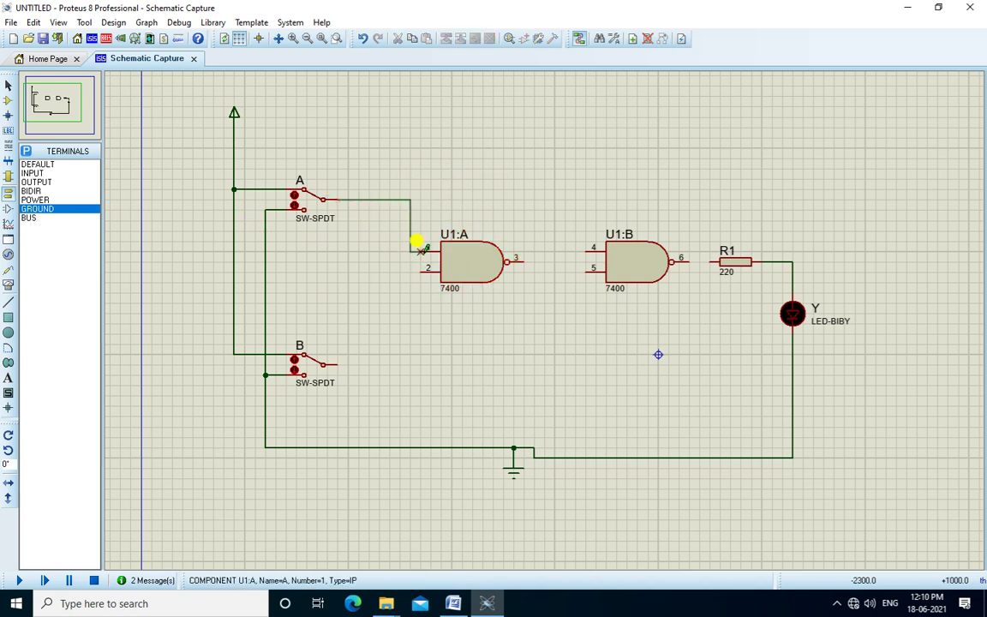
pyautogui.click(337, 364)
pyautogui.click(414, 268)
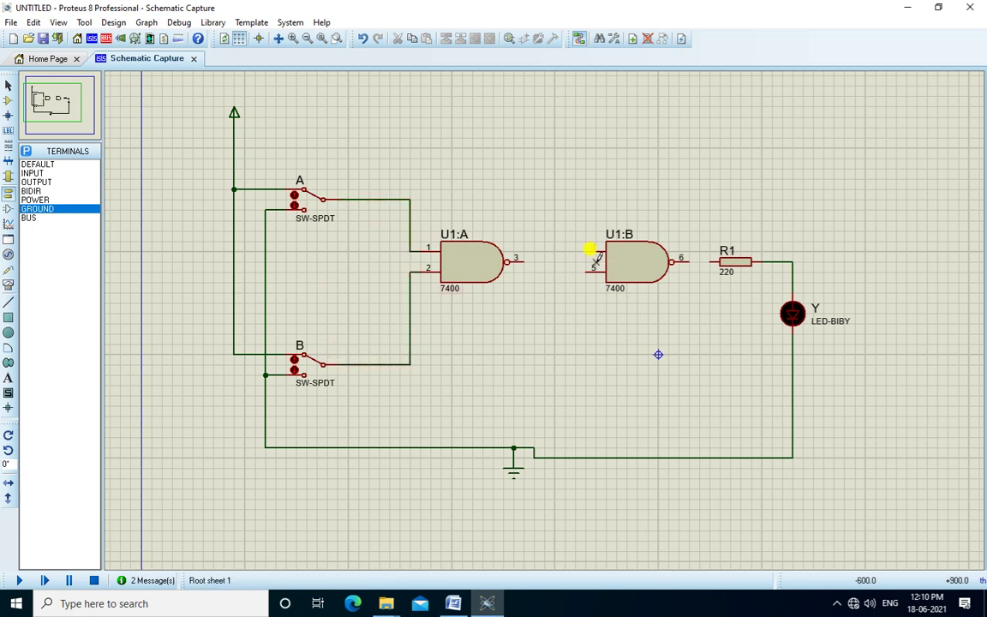
# Step: Tie U1:B pins 4 and 5, feed them from U1:A pin 3, and connect pin 6 to R1
pyautogui.click(586, 248)
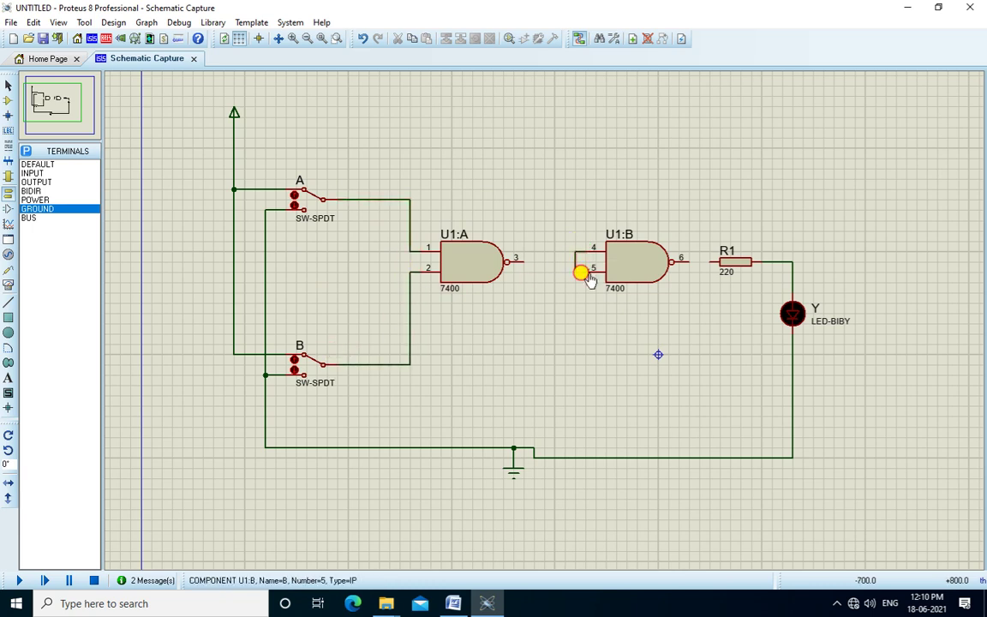
pyautogui.click(587, 268)
pyautogui.click(522, 259)
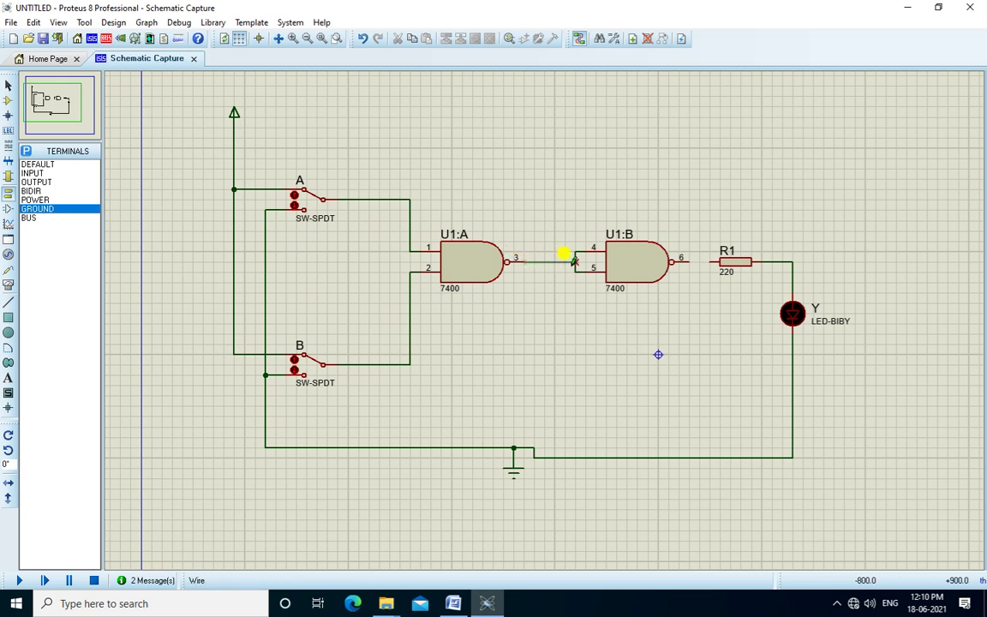
pyautogui.click(572, 259)
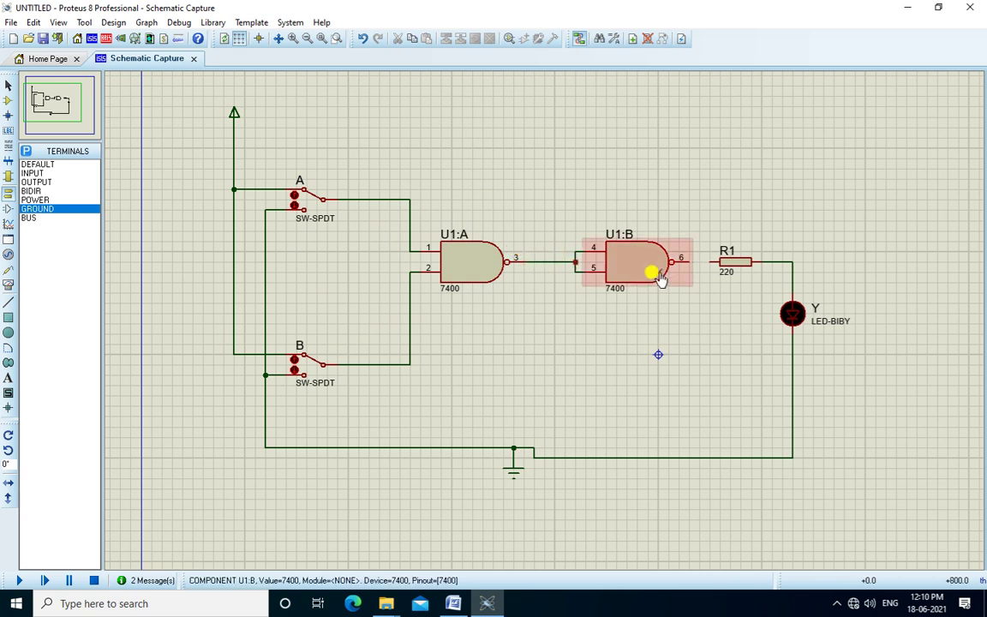
pyautogui.click(711, 261)
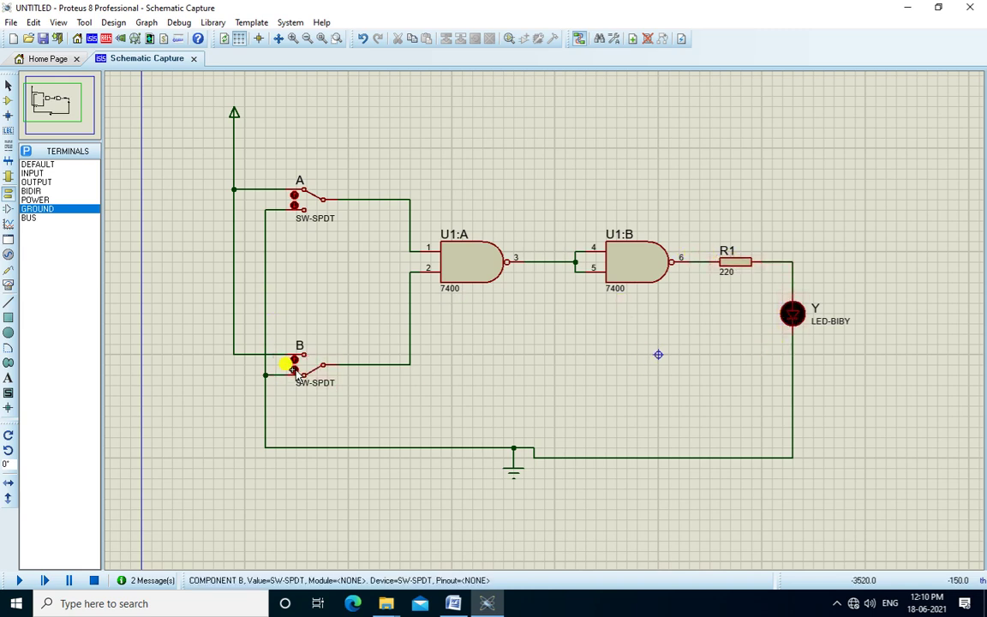
# Step: Run the AND simulation, setting switch A high so LED Y lights with both inputs high, then stop
pyautogui.click(292, 201)
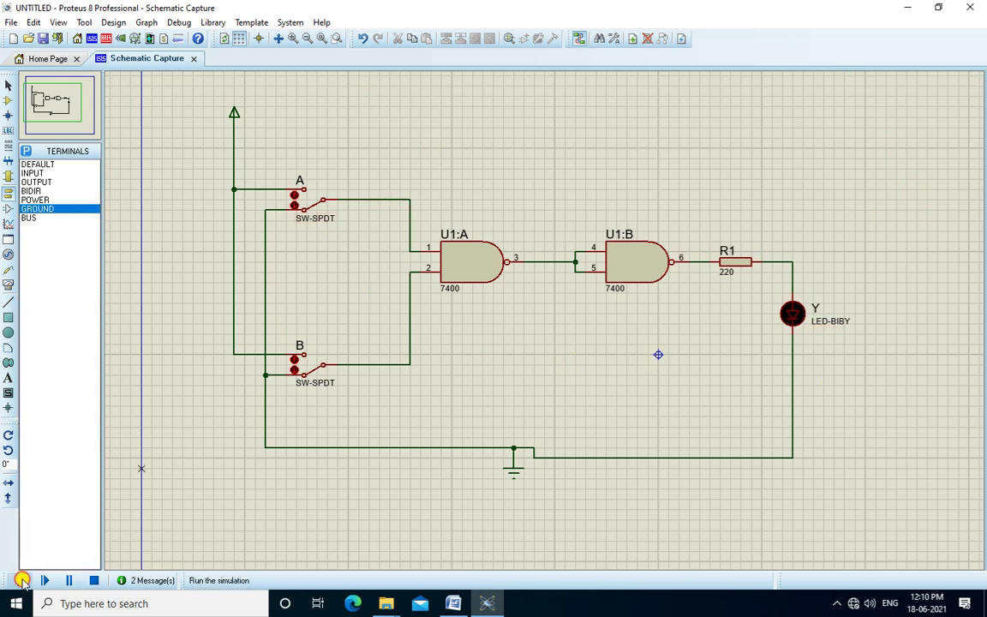
pyautogui.click(22, 580)
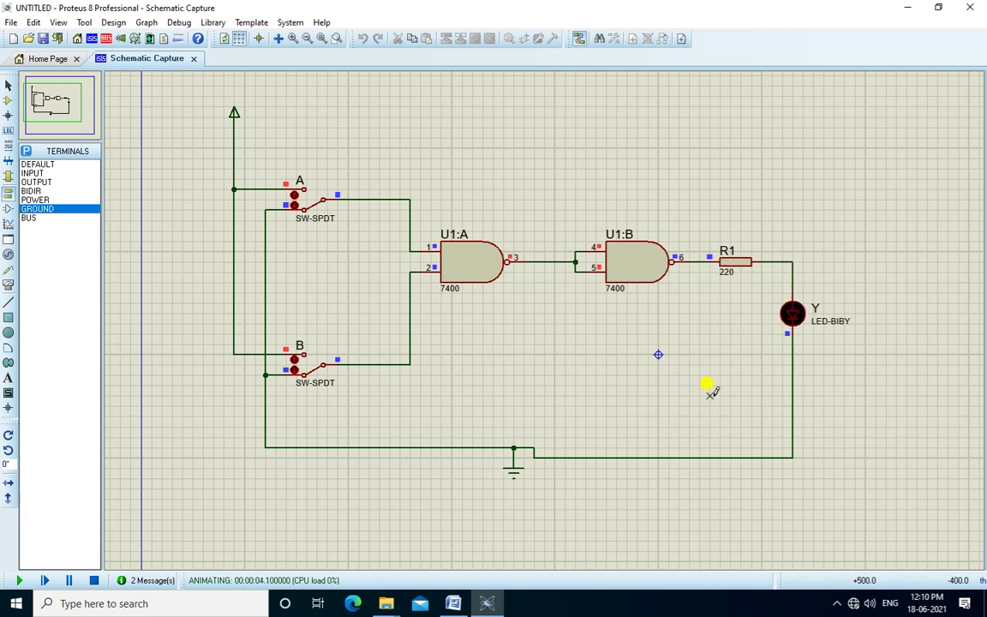
pyautogui.click(292, 196)
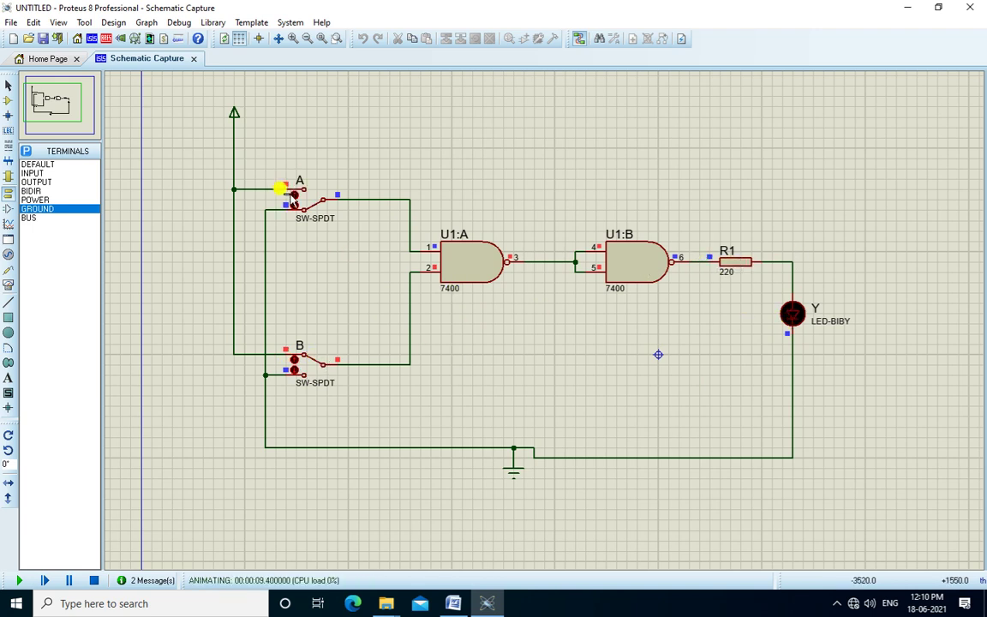
pyautogui.click(292, 195)
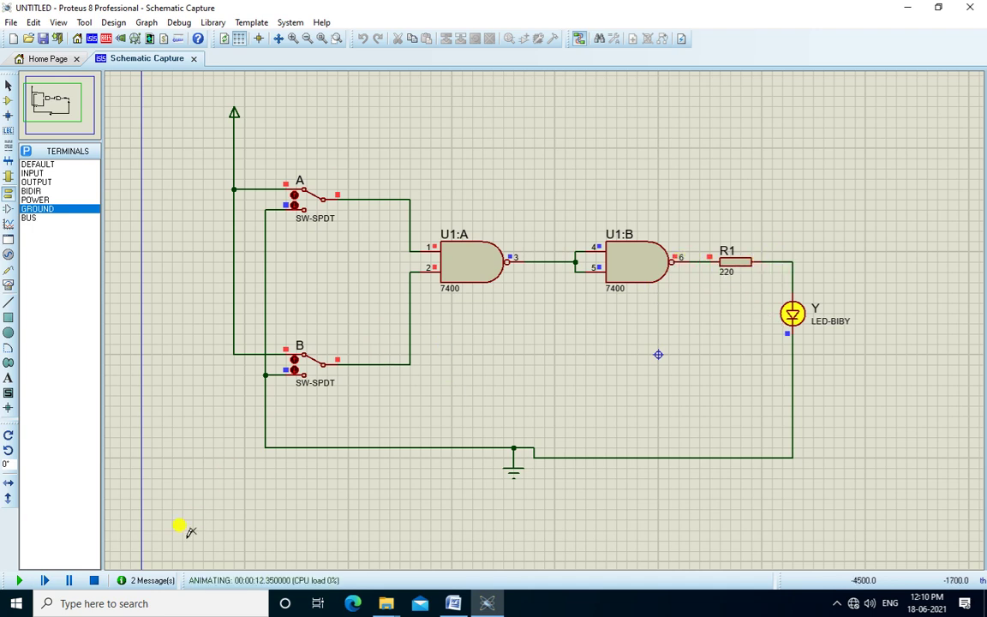
pyautogui.click(94, 582)
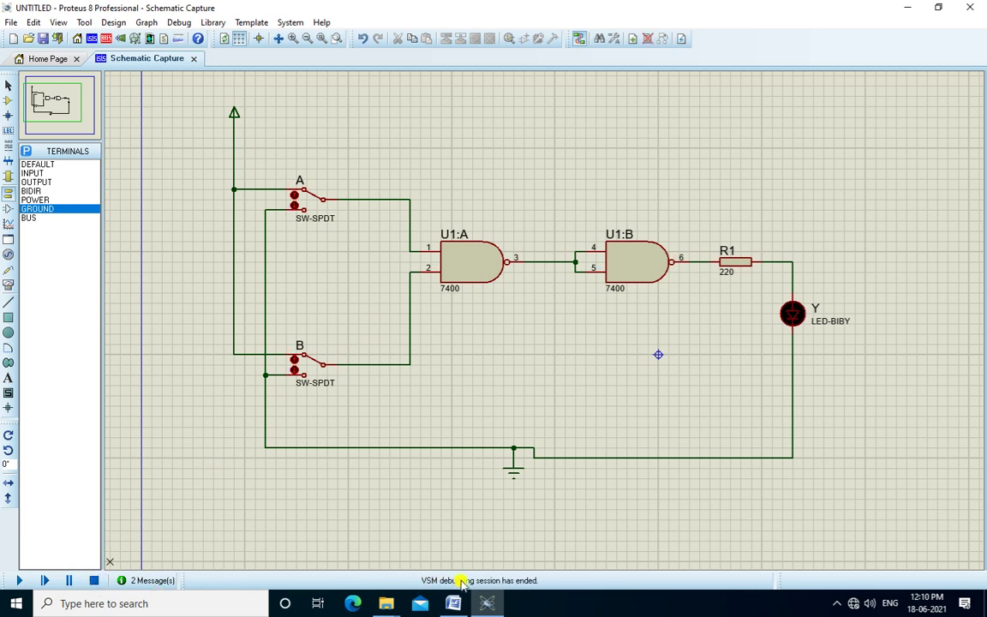
pyautogui.click(453, 603)
# Step: Change the AND table's last Y value from 0 to 1 and scroll down to the NOT-gate diagram
pyautogui.press('BackSpace')
pyautogui.write('1')
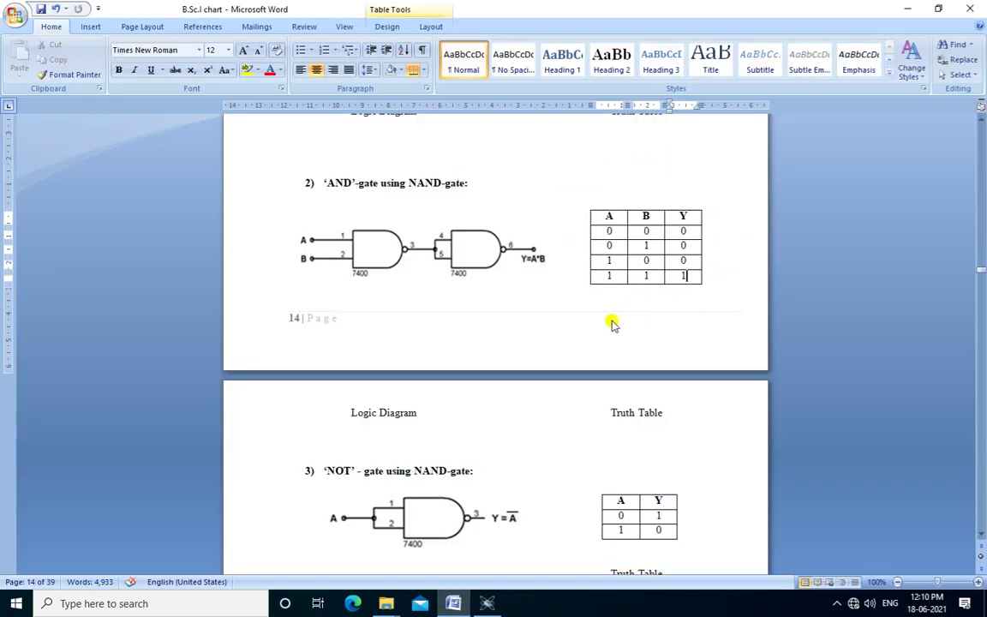
pyautogui.click(360, 229)
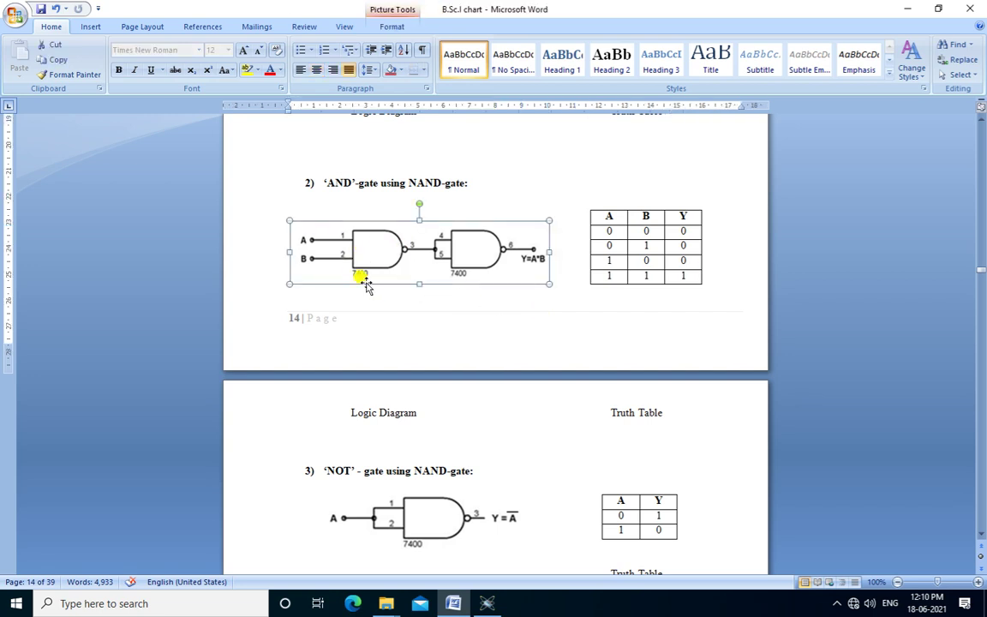
pyautogui.scroll(-5, 435, 336)
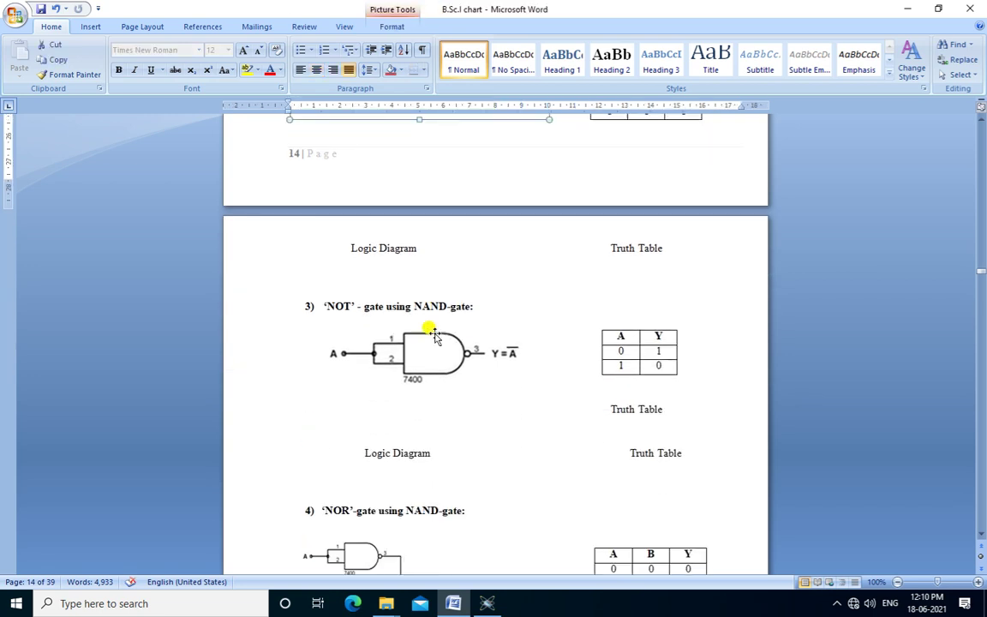
pyautogui.scroll(-1, 433, 333)
pyautogui.scroll(-1, 430, 331)
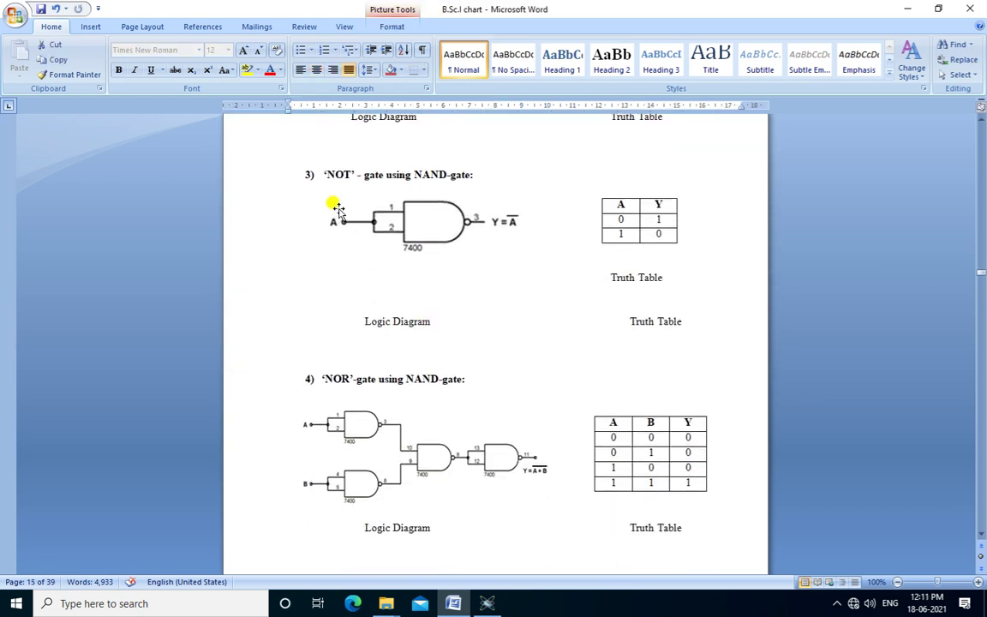
pyautogui.click(420, 210)
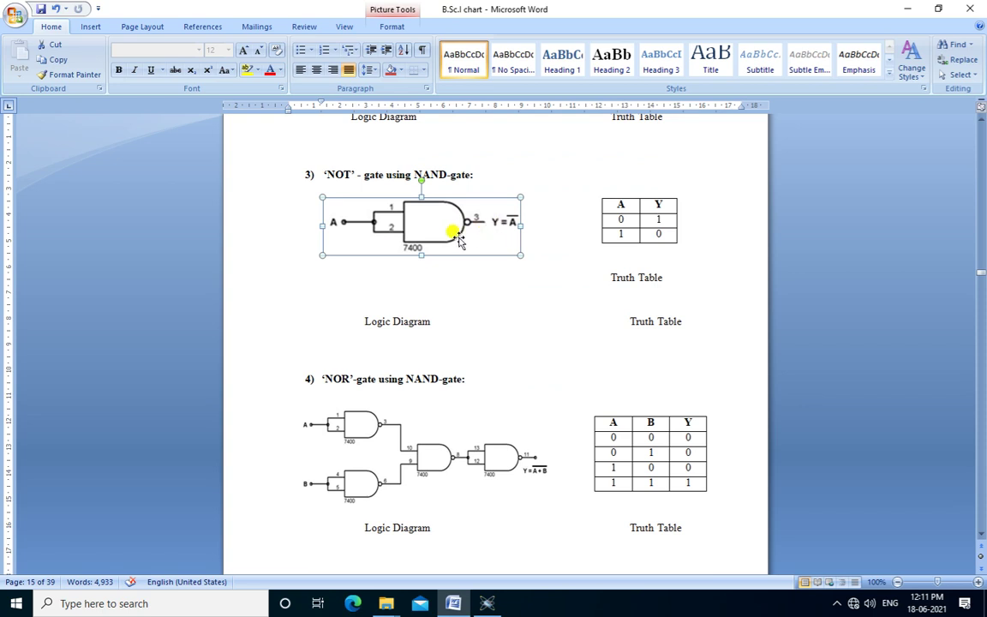
pyautogui.click(484, 291)
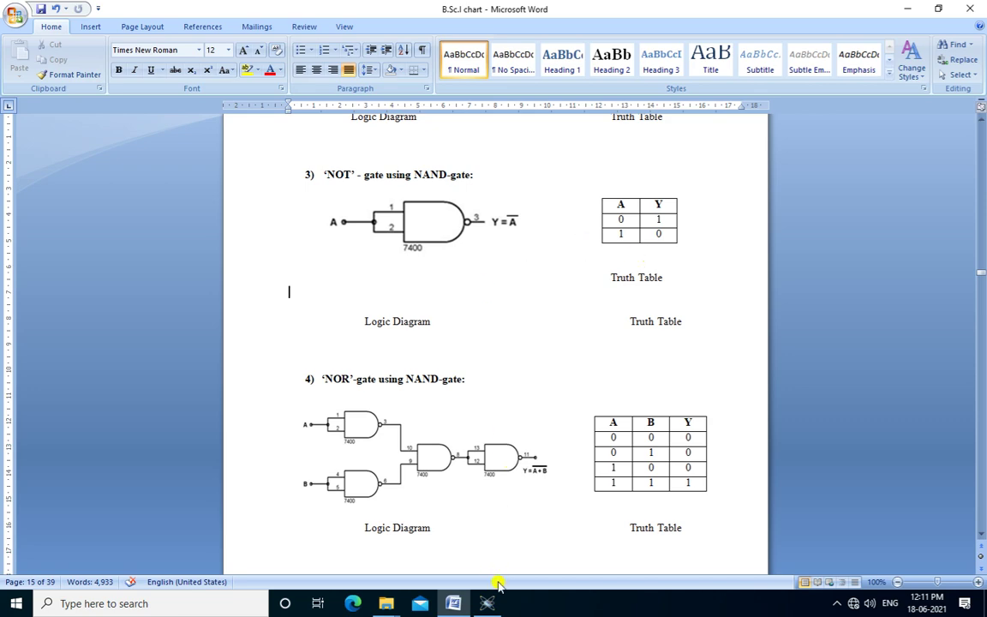
pyautogui.click(487, 603)
# Step: Delete gate U1:B and wire U1:A's output pin 3 straight to R1
pyautogui.click(655, 257)
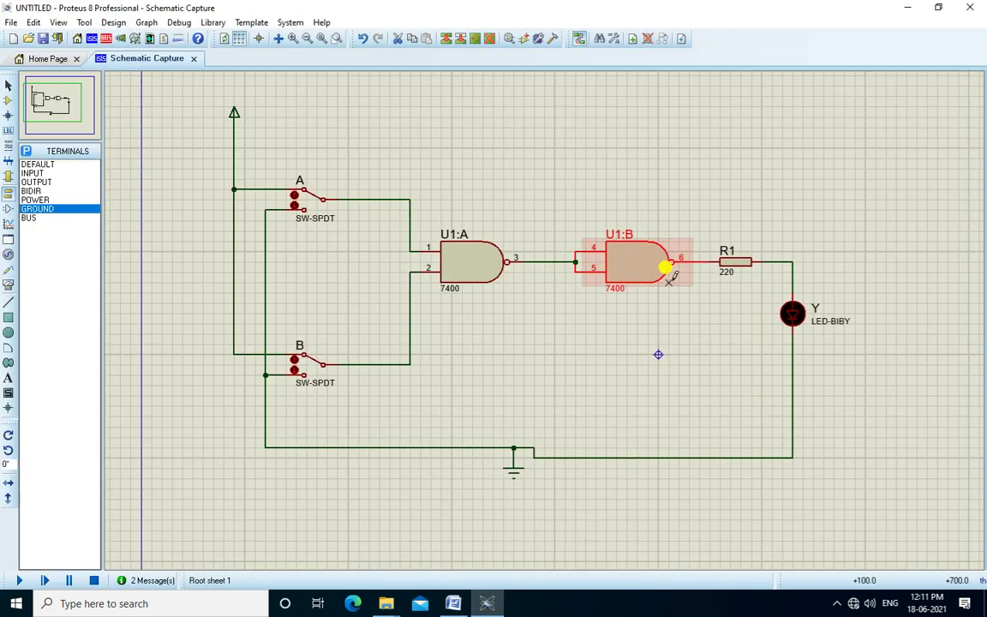
pyautogui.press('Delete')
pyautogui.click(574, 258)
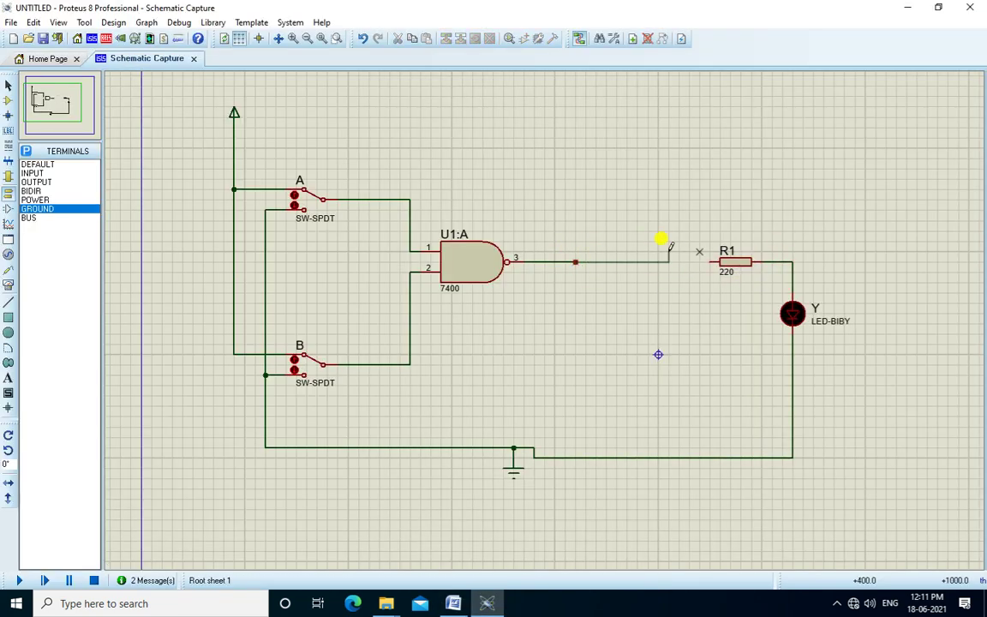
pyautogui.click(709, 262)
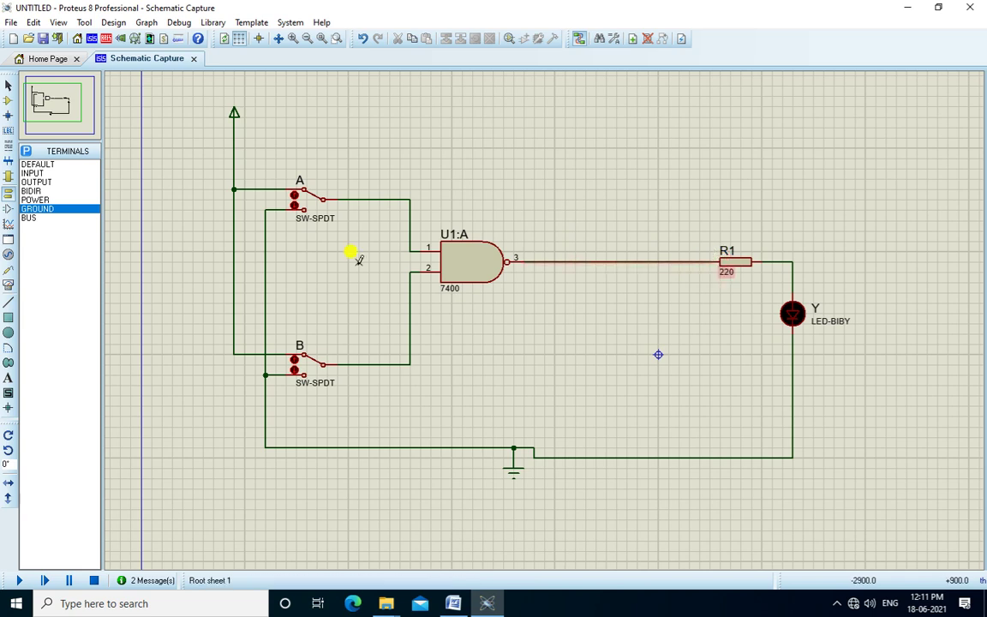
# Step: Remove switch B and its wires, and tie U1:A pin 2 to switch A's input wire
pyautogui.moveTo(353, 354); pyautogui.dragTo(211, 408)
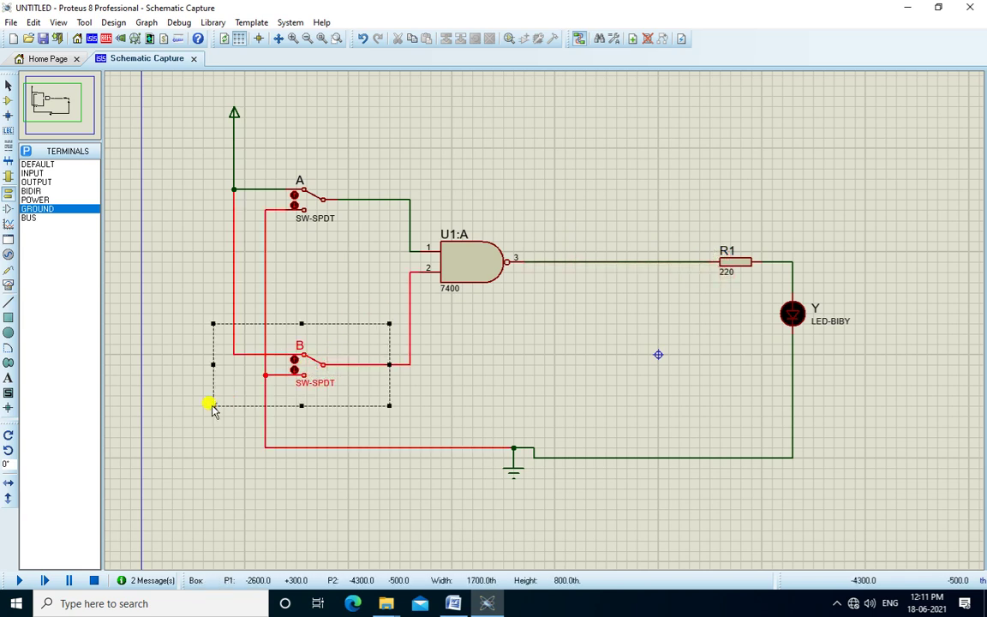
pyautogui.press('Delete')
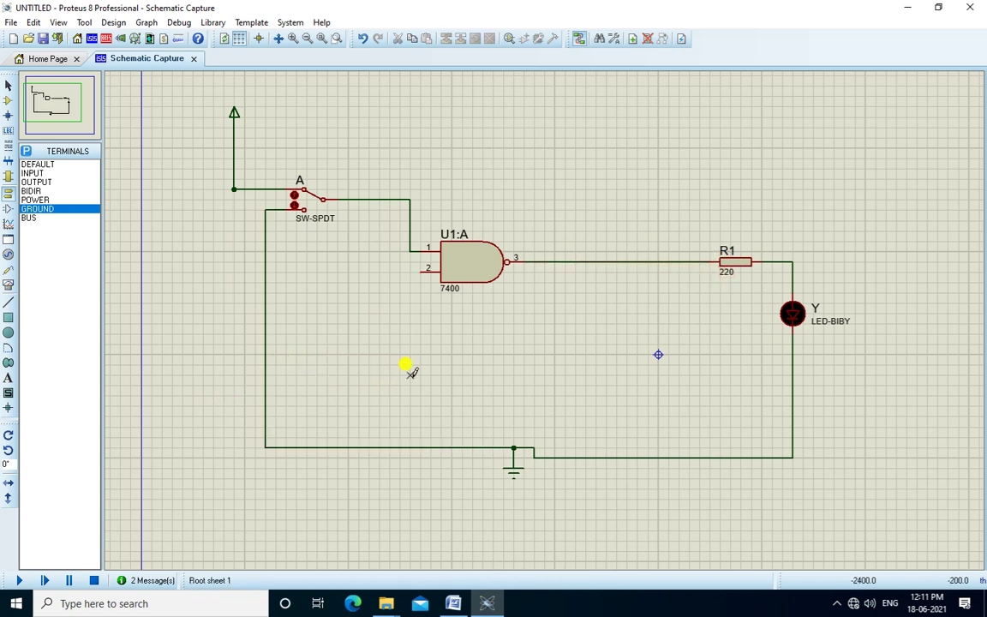
pyautogui.click(421, 270)
pyautogui.click(410, 249)
# Step: Move switch A and its wires down-left into a tidy position
pyautogui.moveTo(463, 169); pyautogui.dragTo(192, 220)
pyautogui.moveTo(375, 180); pyautogui.dragTo(352, 242)
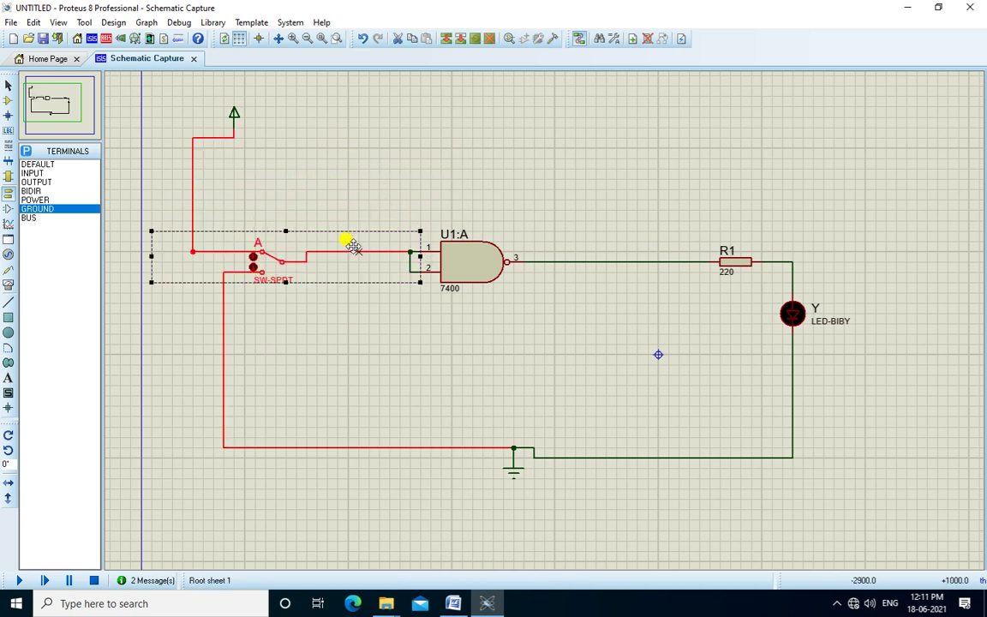
pyautogui.click(370, 143)
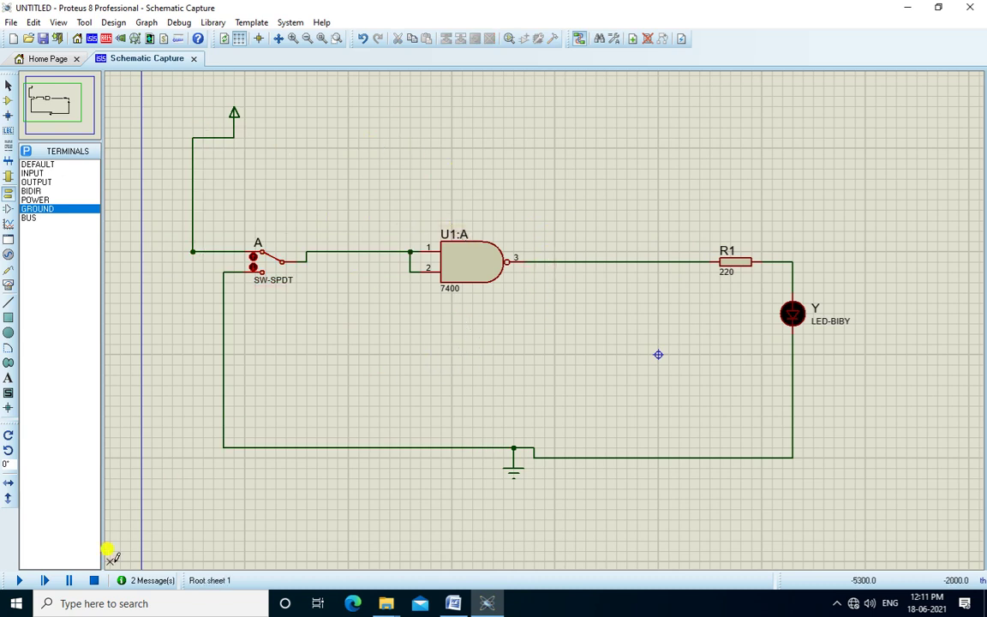
# Step: Run the NOT simulation, toggling switch A to light, darken and relight LED Y, then stop
pyautogui.click(19, 581)
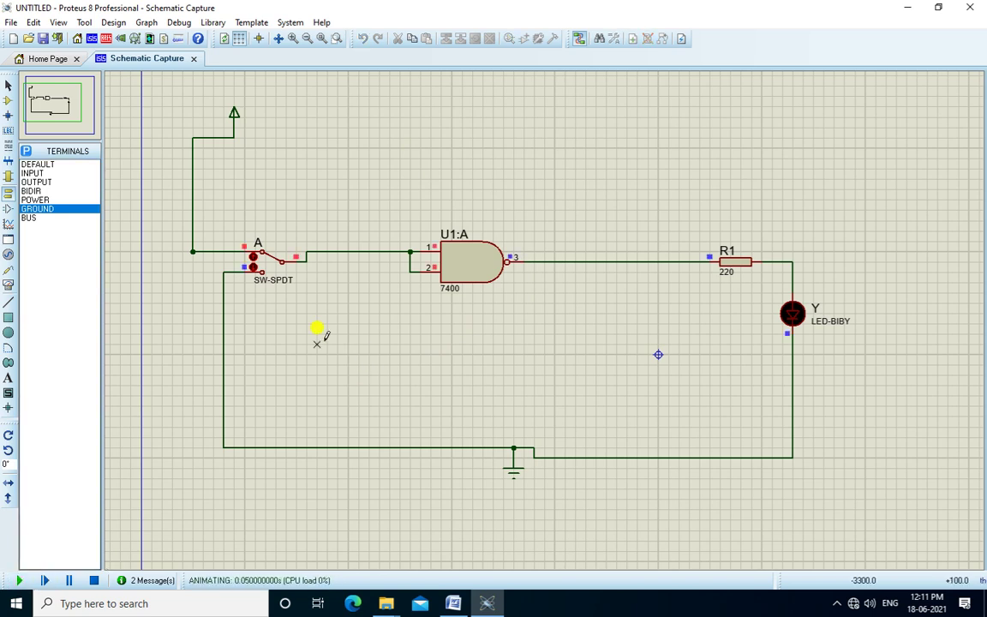
pyautogui.click(251, 259)
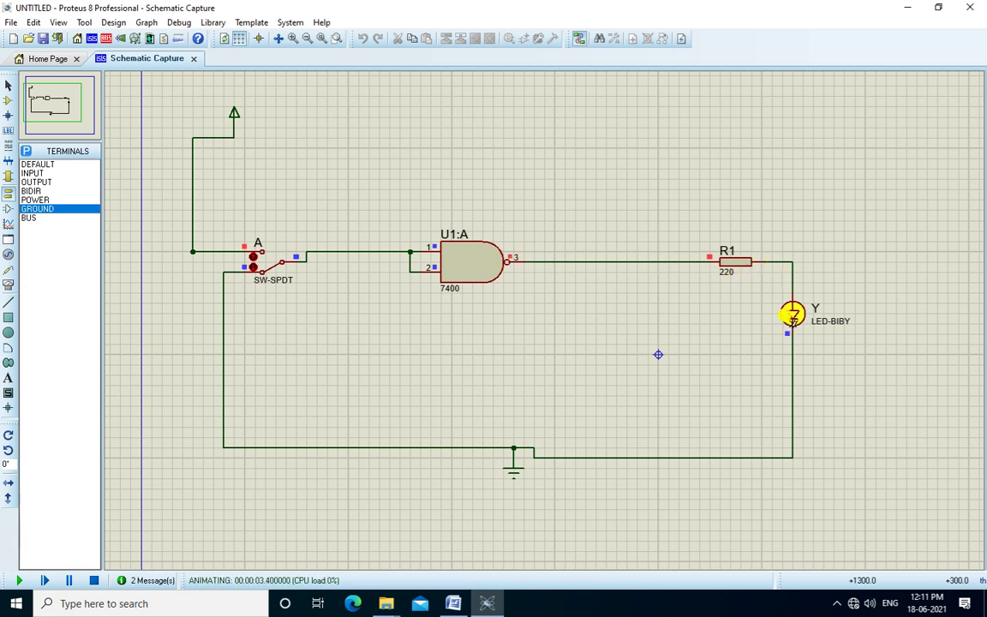
pyautogui.click(254, 263)
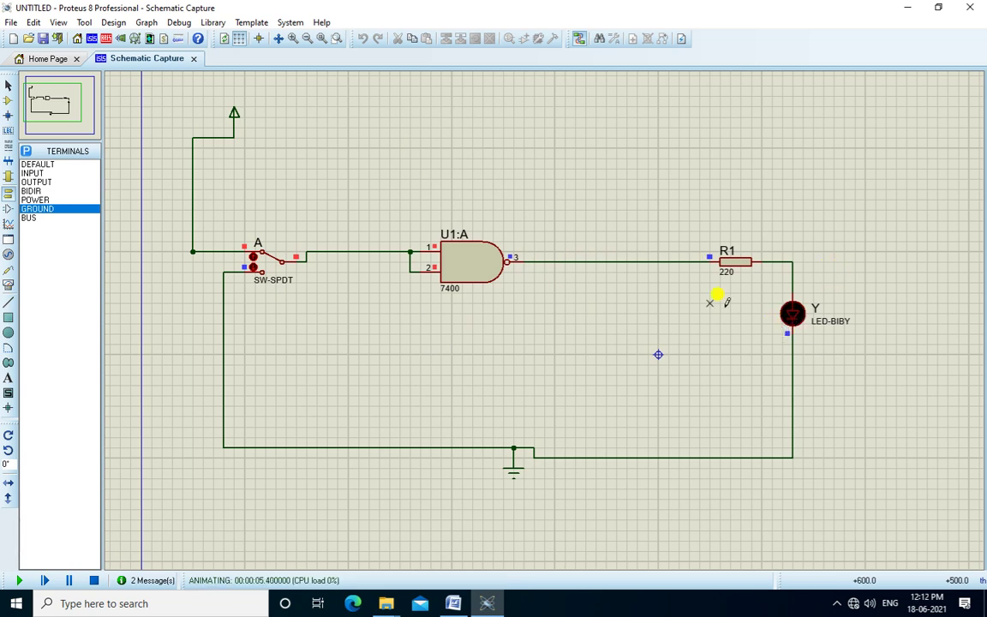
pyautogui.click(251, 260)
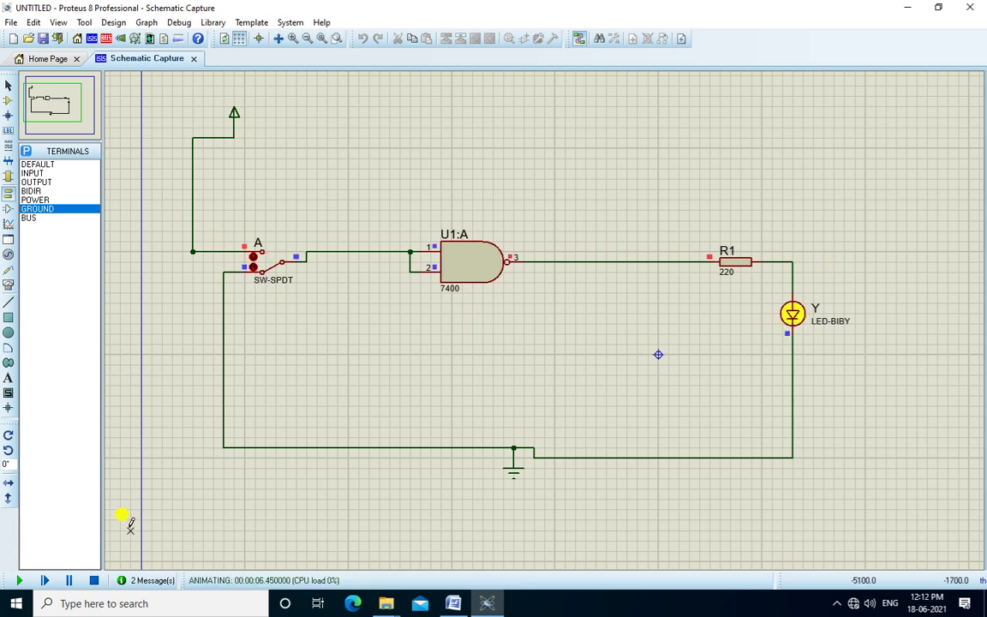
pyautogui.click(94, 581)
pyautogui.click(453, 603)
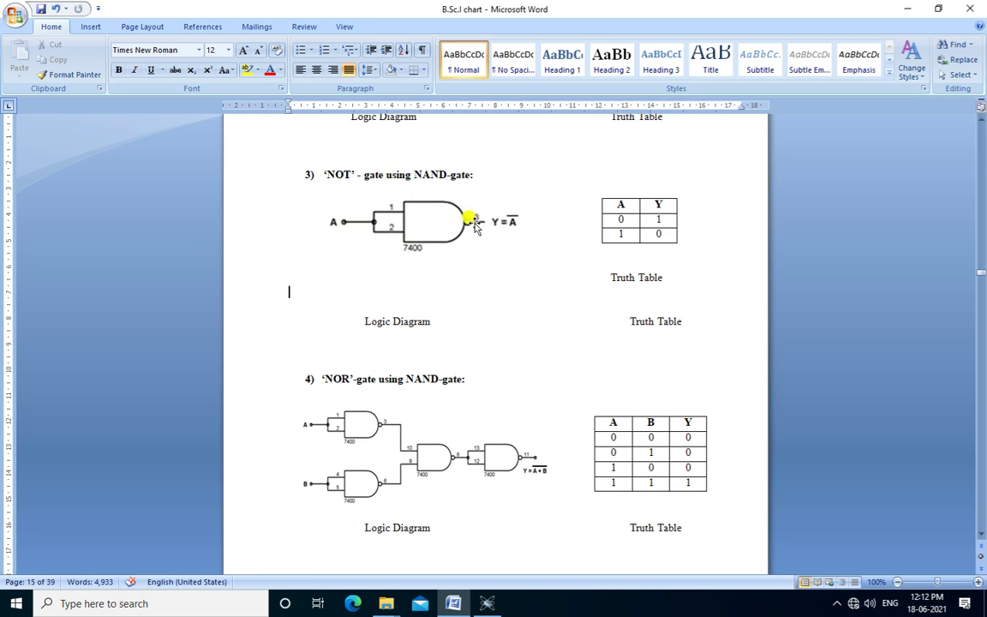
# Step: Scroll down to the NOR-gate diagram and highlight the last row of its truth table
pyautogui.scroll(-3, 496, 342)
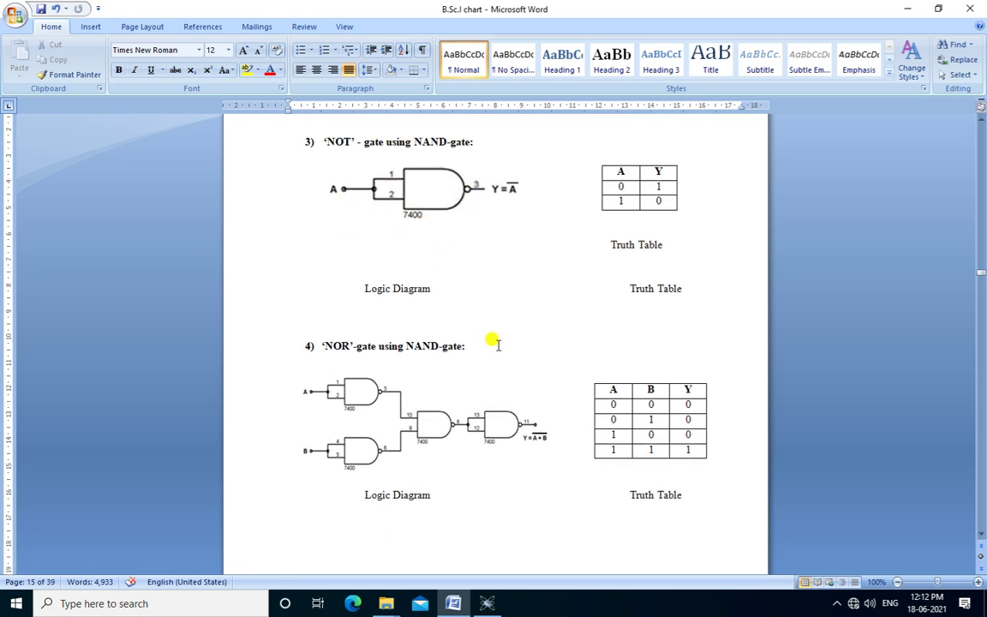
pyautogui.scroll(-1, 500, 345)
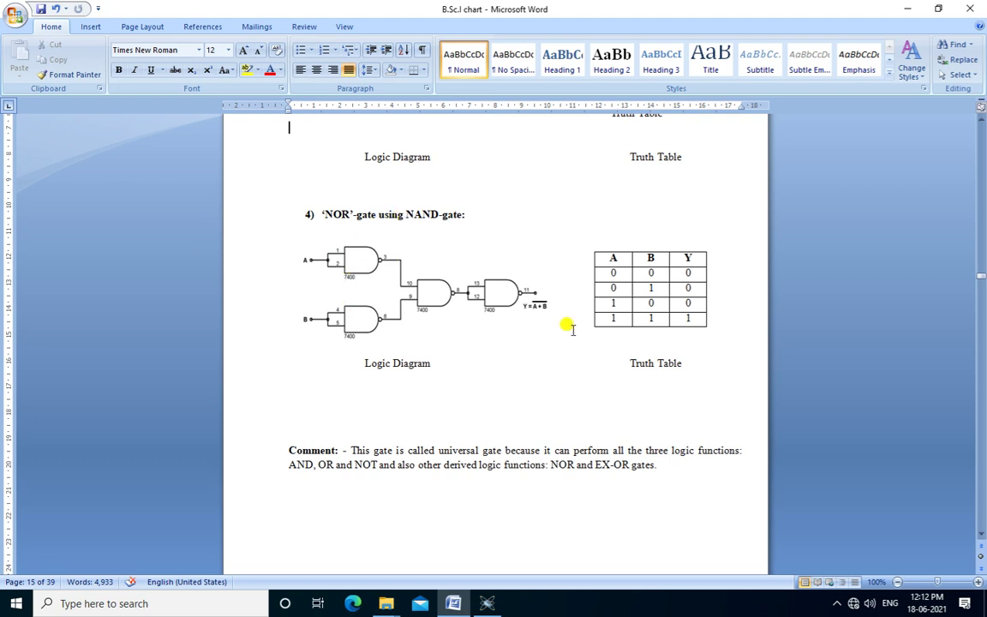
pyautogui.scroll(5, 460, 309)
pyautogui.keyDown('ctrl'); pyautogui.scroll(1, 460, 308); pyautogui.keyUp('ctrl')
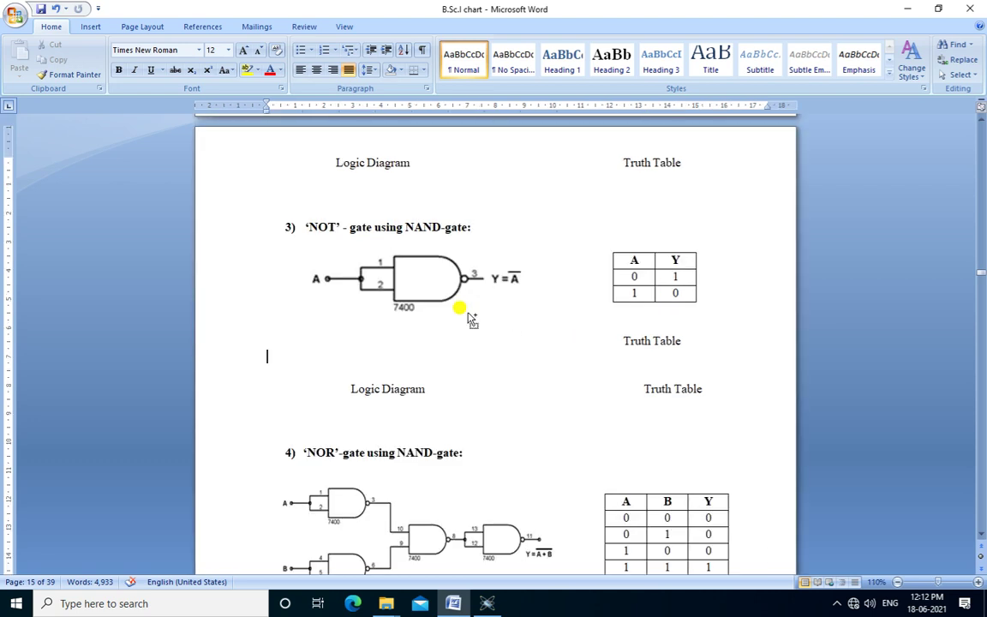
pyautogui.scroll(-1, 445, 312)
pyautogui.scroll(-6, 433, 316)
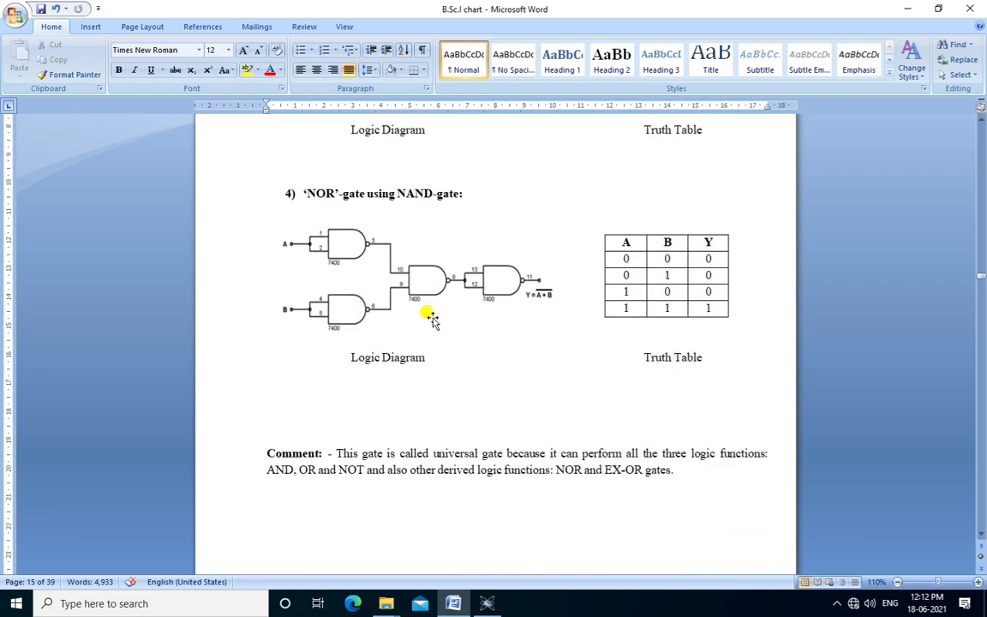
pyautogui.click(352, 272)
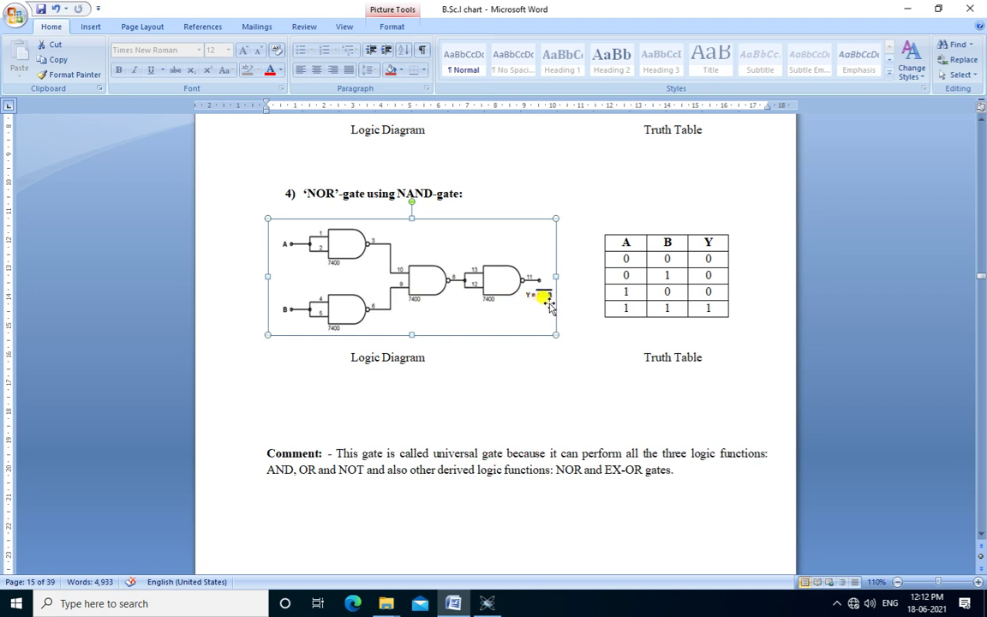
pyautogui.doubleClick(708, 307)
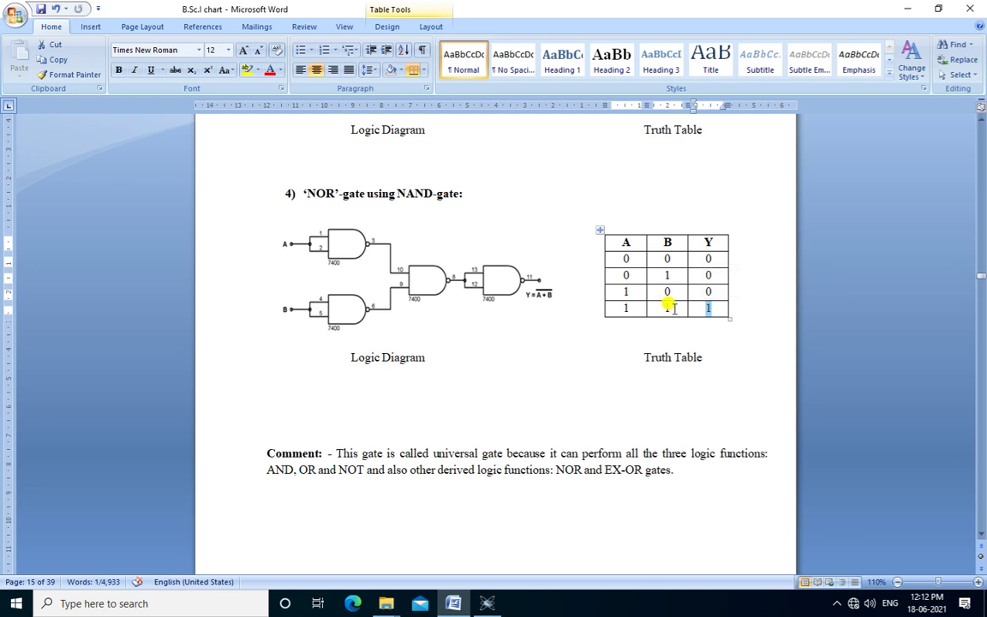
pyautogui.moveTo(685, 305); pyautogui.dragTo(630, 314)
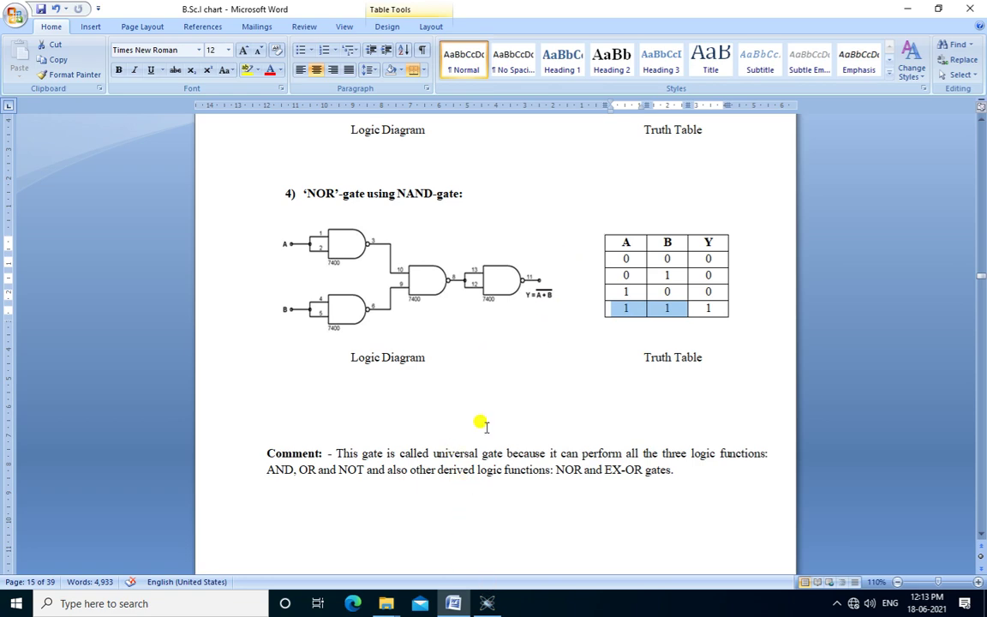
pyautogui.click(487, 605)
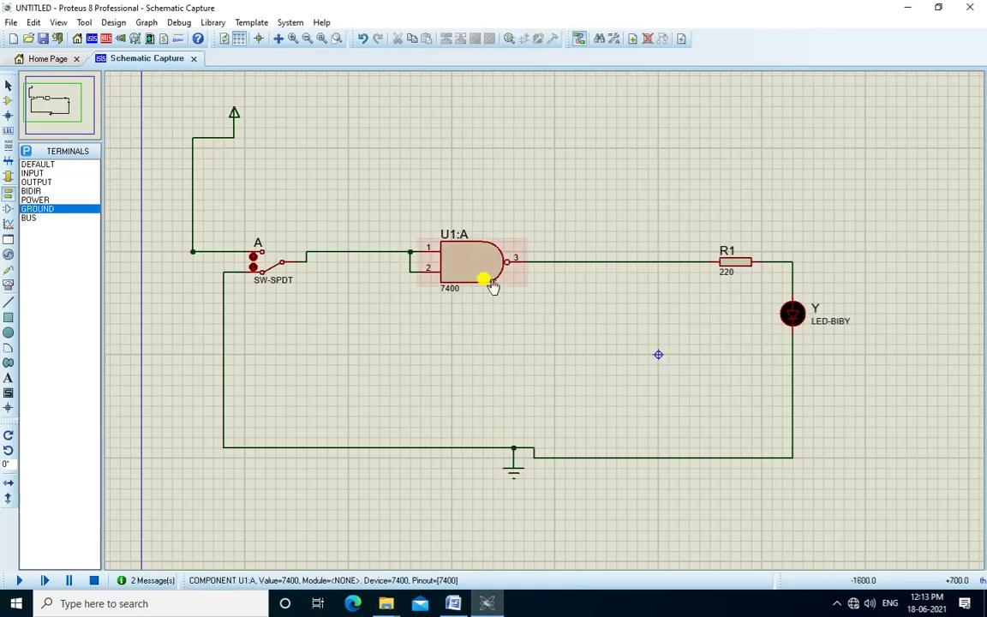
# Step: Delete both wires of gate U1:A and move it up above the switch
pyautogui.rightClick(419, 262)
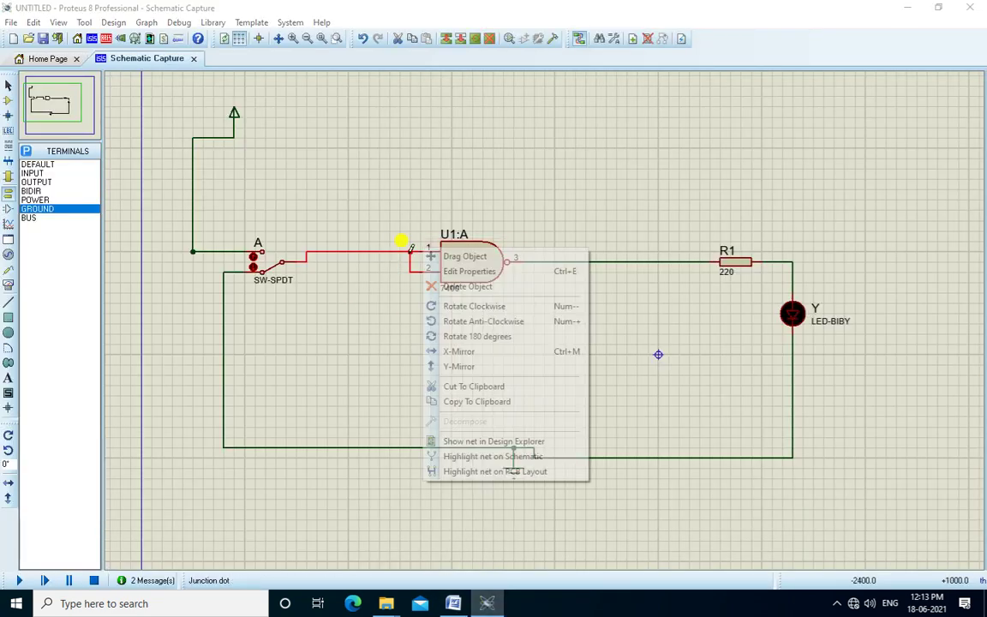
pyautogui.click(447, 285)
pyautogui.rightClick(554, 258)
pyautogui.click(590, 291)
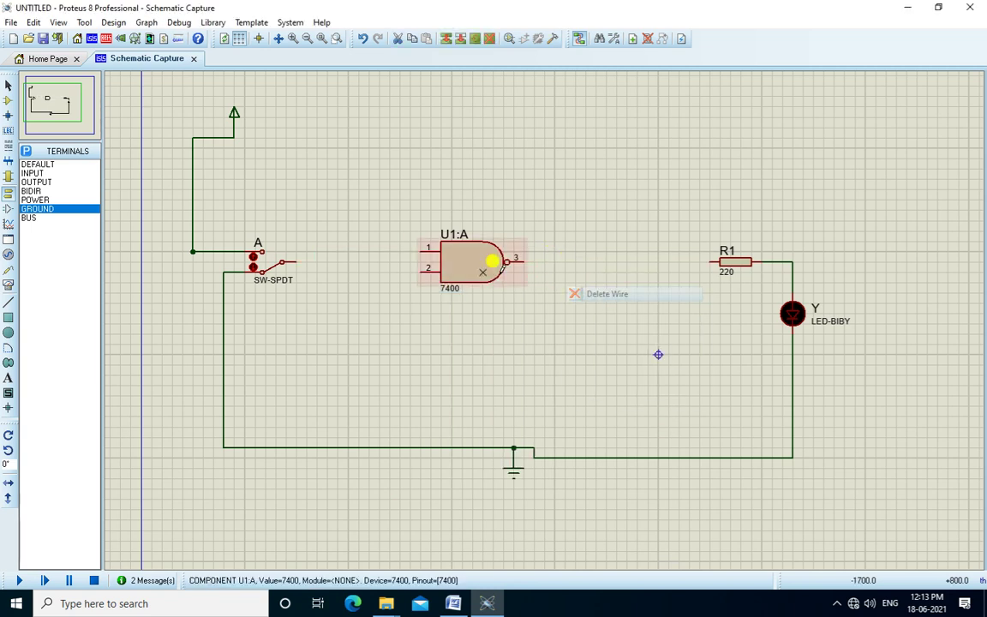
pyautogui.moveTo(485, 272); pyautogui.dragTo(412, 158)
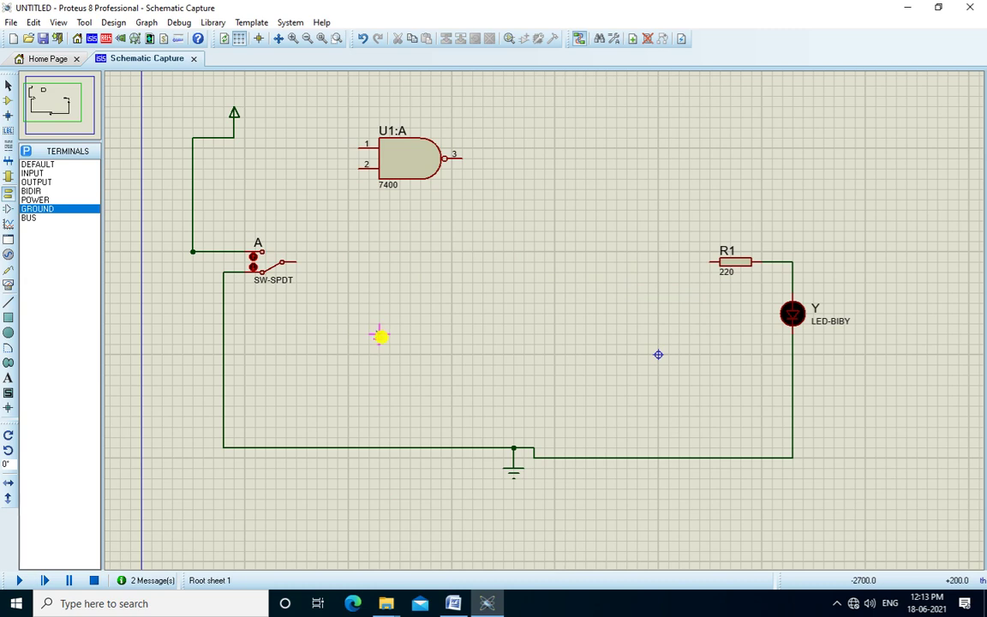
# Step: Place three more 7400 NAND gates: U1:B below U1:A, U1:C mid-sheet, U1:D before R1
pyautogui.click(7, 99)
pyautogui.click(32, 163)
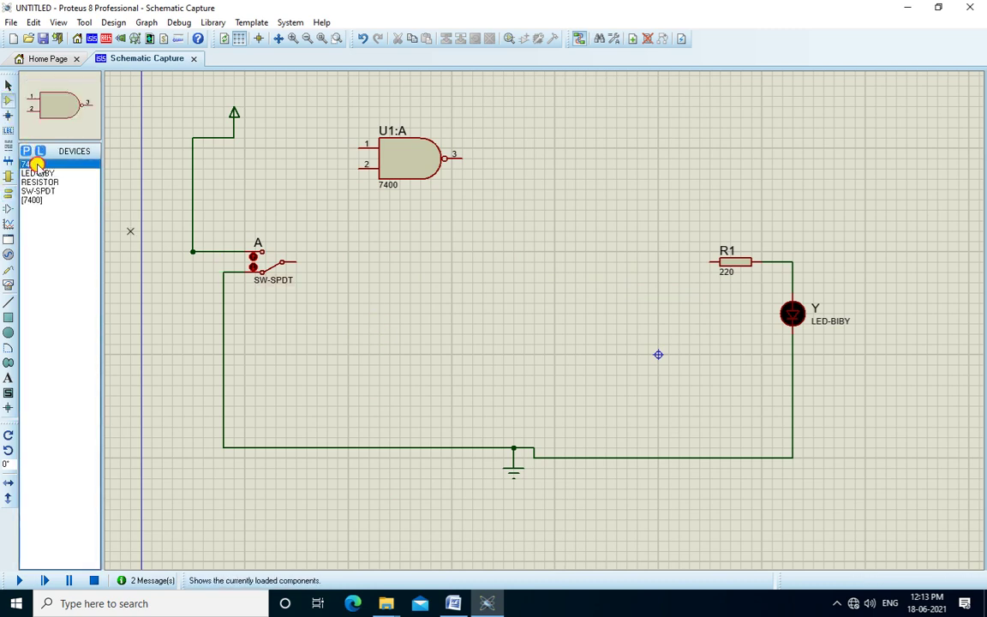
pyautogui.click(377, 317)
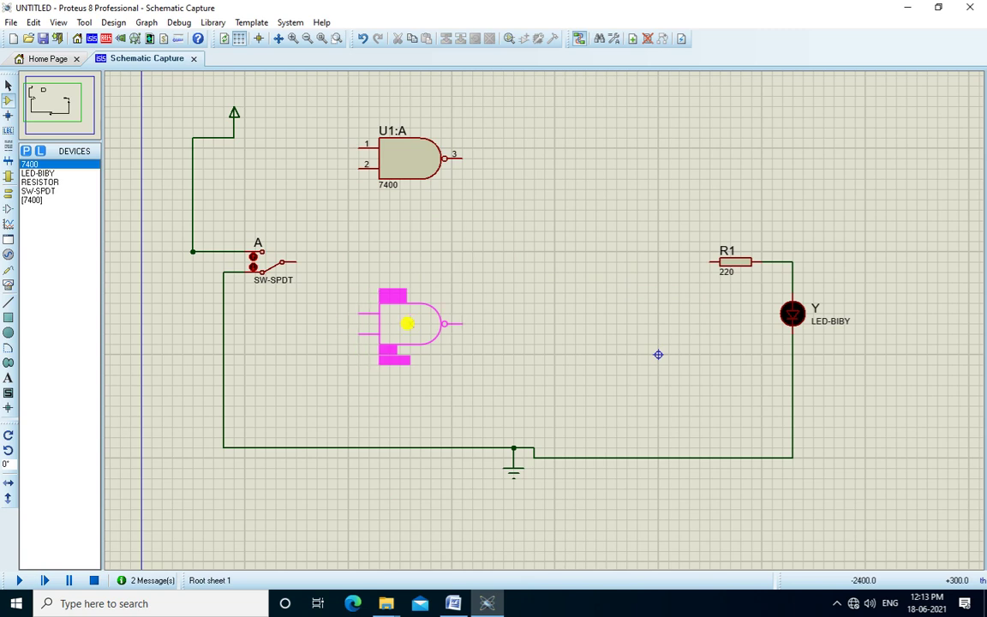
pyautogui.click(407, 323)
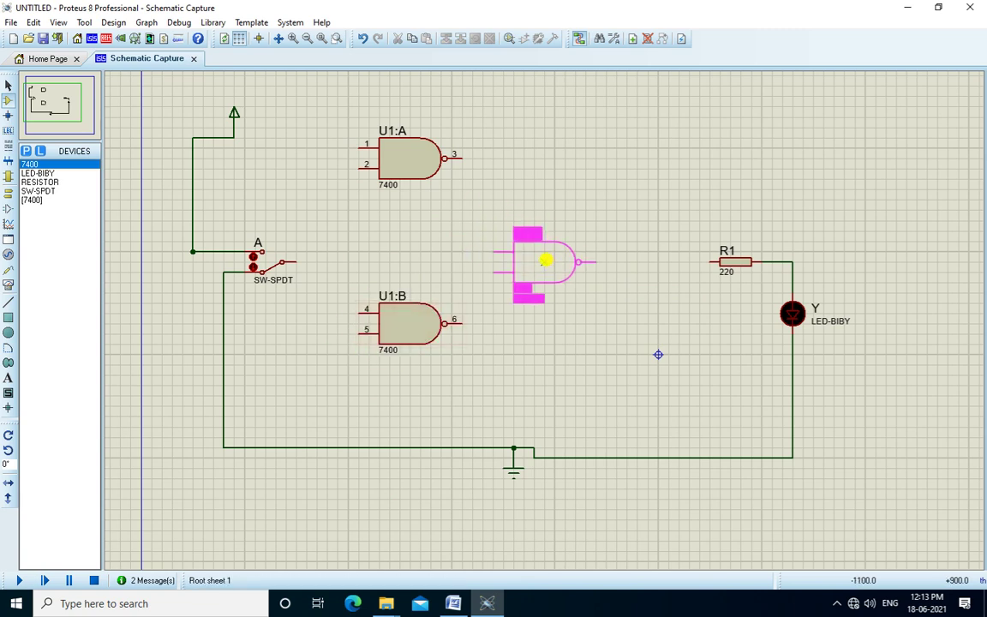
pyautogui.click(542, 259)
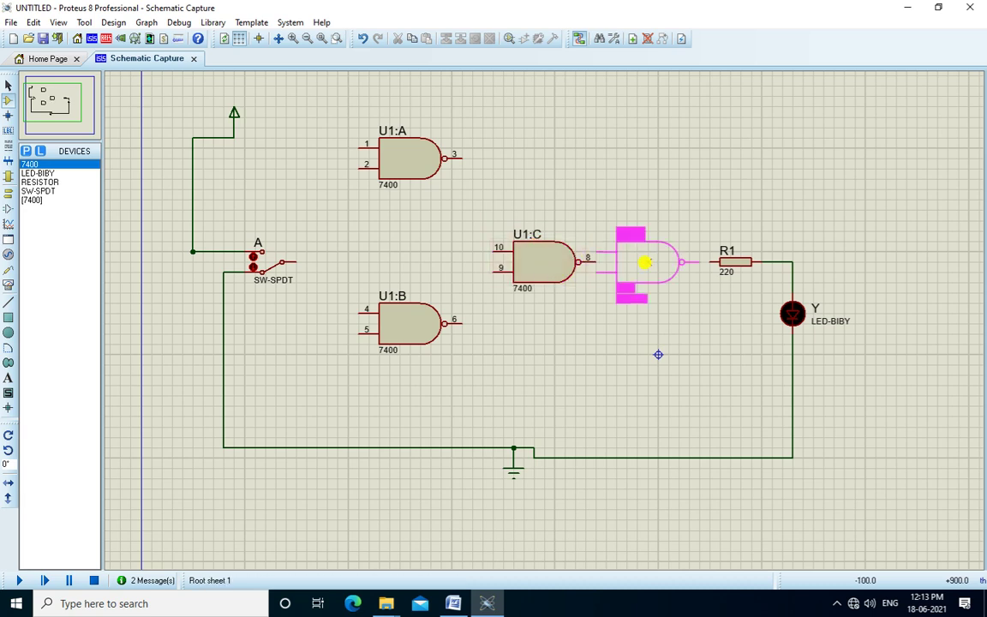
pyautogui.click(649, 260)
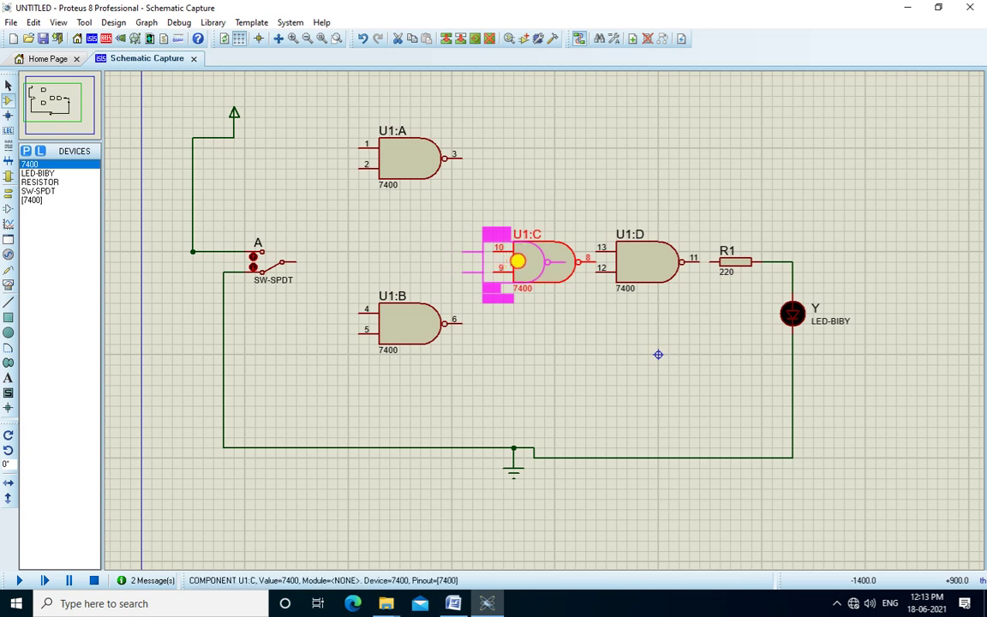
# Step: Shift U1:C, U1:A and U1:B left, and move switch A up toward the top-left
pyautogui.moveTo(518, 259); pyautogui.dragTo(496, 259)
pyautogui.moveTo(462, 116); pyautogui.dragTo(338, 413)
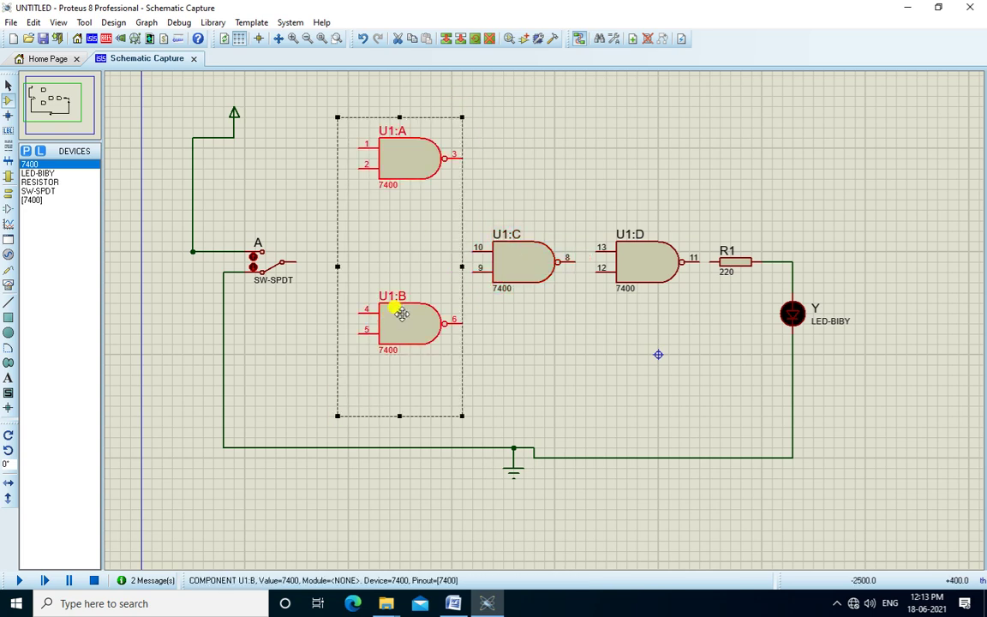
pyautogui.moveTo(399, 311); pyautogui.dragTo(368, 311)
pyautogui.click(442, 329)
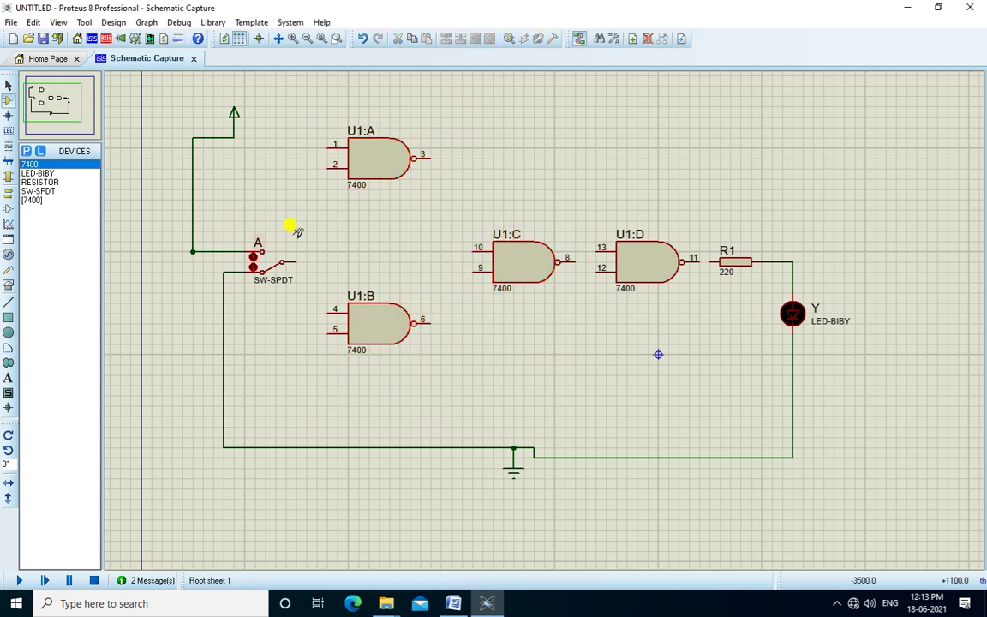
pyautogui.moveTo(306, 232); pyautogui.dragTo(172, 302)
pyautogui.moveTo(263, 271); pyautogui.dragTo(237, 172)
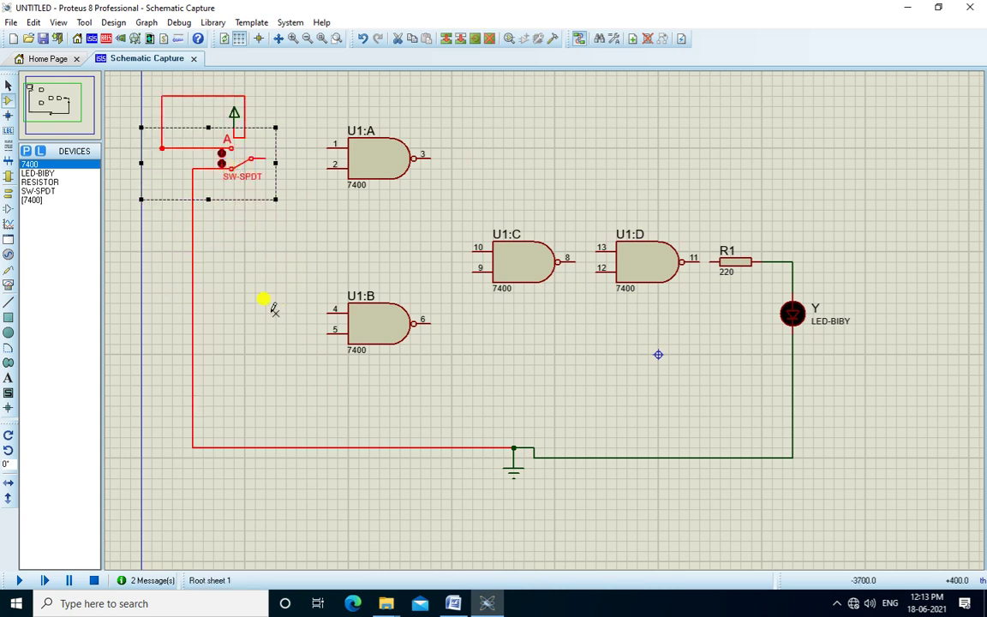
# Step: Delete the wire loop above switch A and move switch A closer to gate U1:A
pyautogui.click(271, 305)
pyautogui.rightClick(244, 95)
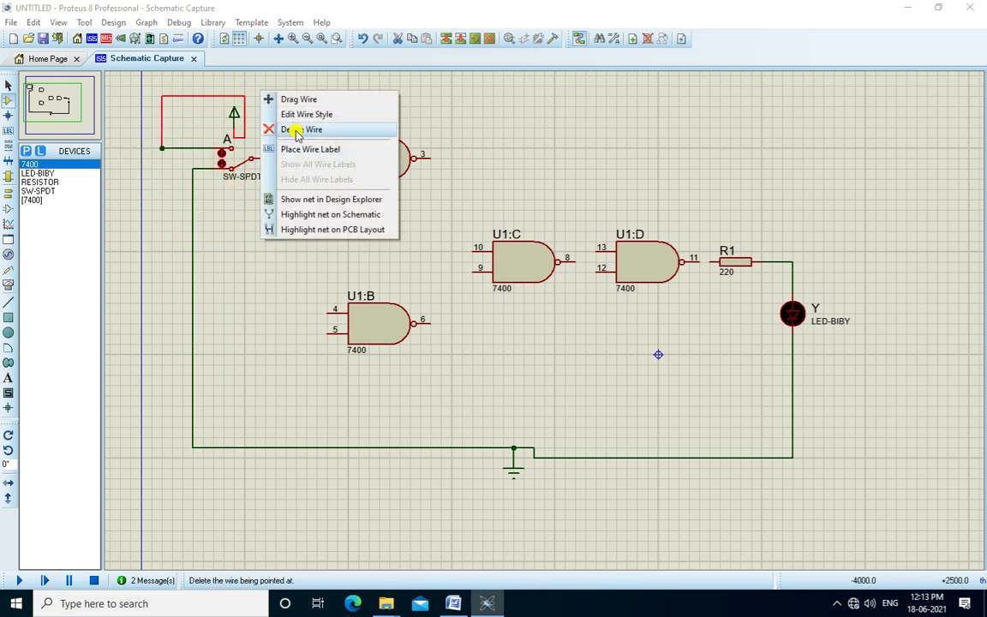
pyautogui.click(296, 130)
pyautogui.rightClick(230, 154)
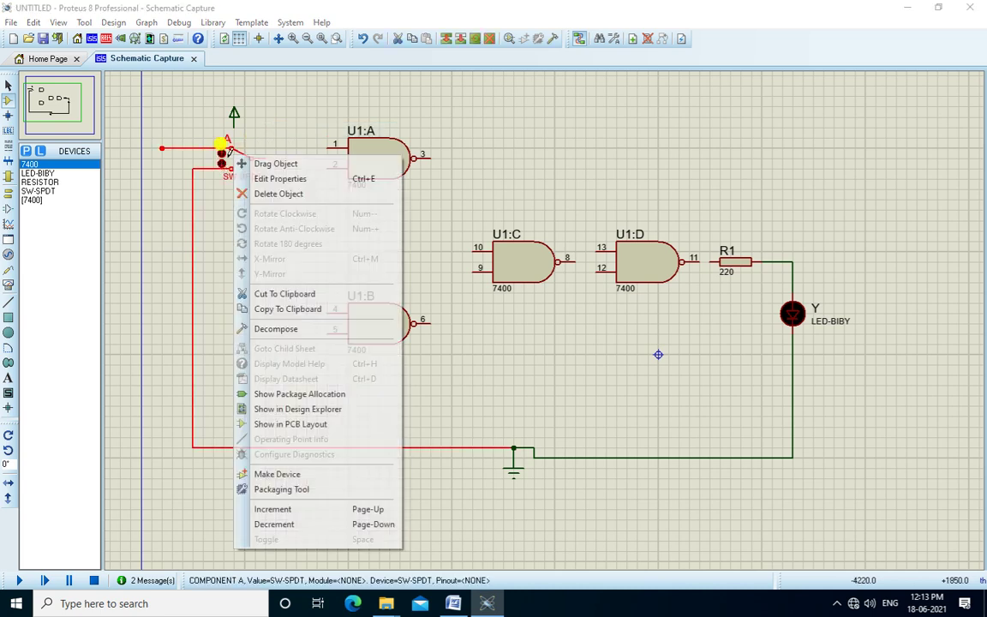
pyautogui.click(271, 116)
pyautogui.moveTo(259, 157); pyautogui.dragTo(236, 159)
pyautogui.click(194, 77)
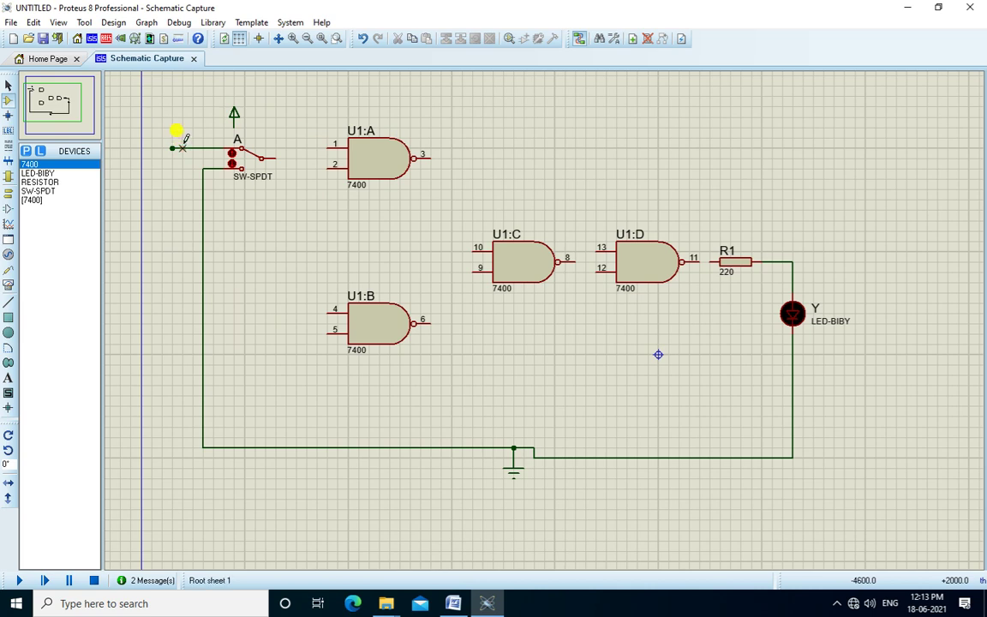
# Step: Delete the wire above switch A and shift the power terminal left above it
pyautogui.rightClick(178, 134)
pyautogui.click(177, 136)
pyautogui.rightClick(203, 148)
pyautogui.click(242, 179)
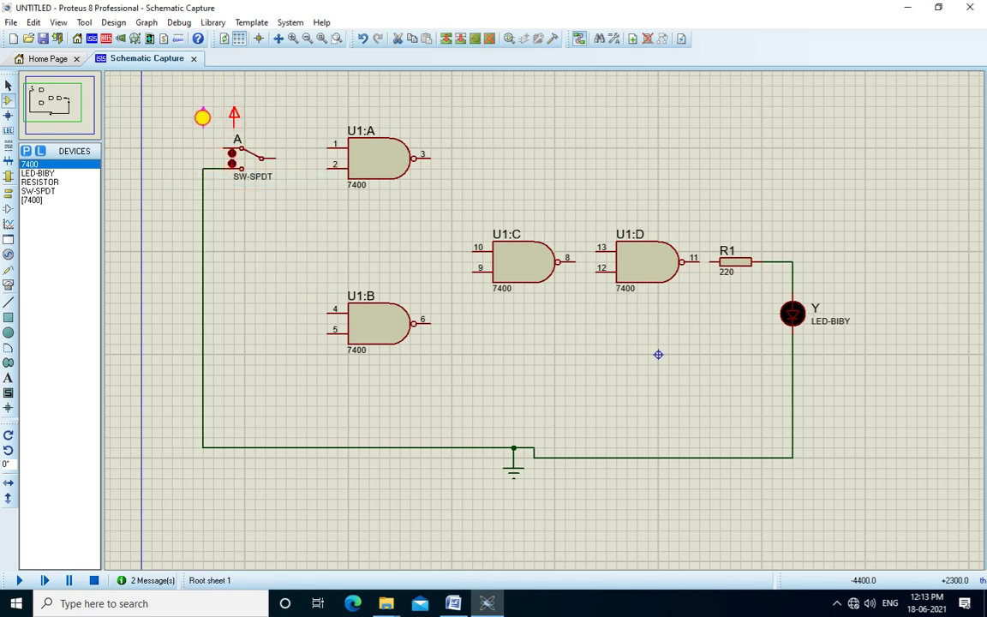
pyautogui.moveTo(202, 116); pyautogui.dragTo(204, 114)
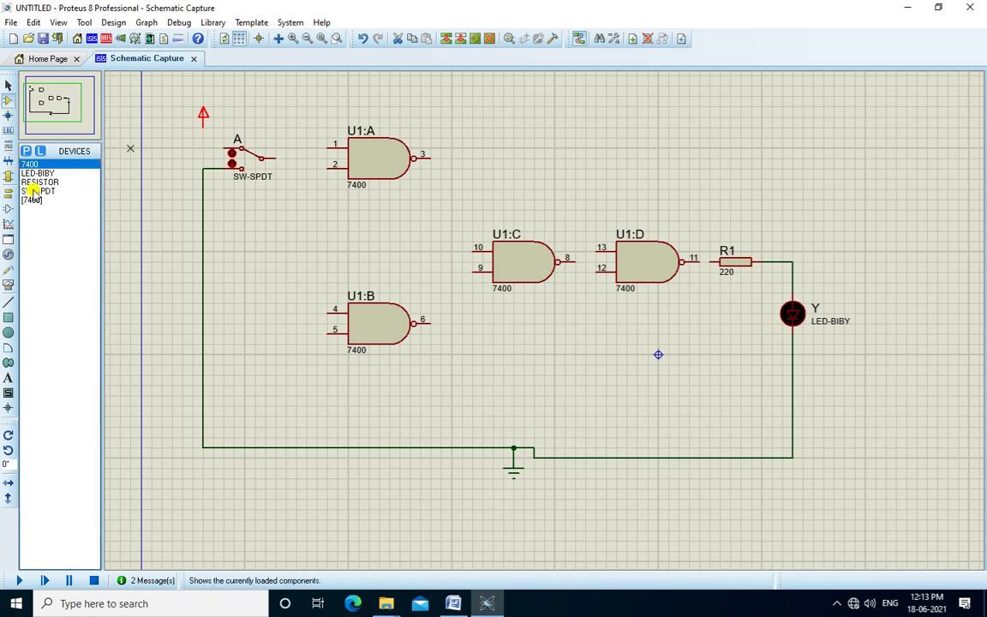
# Step: Place a horizontally mirrored SW-SPDT switch labelled B below switch A, and wire switch A to power
pyautogui.click(32, 190)
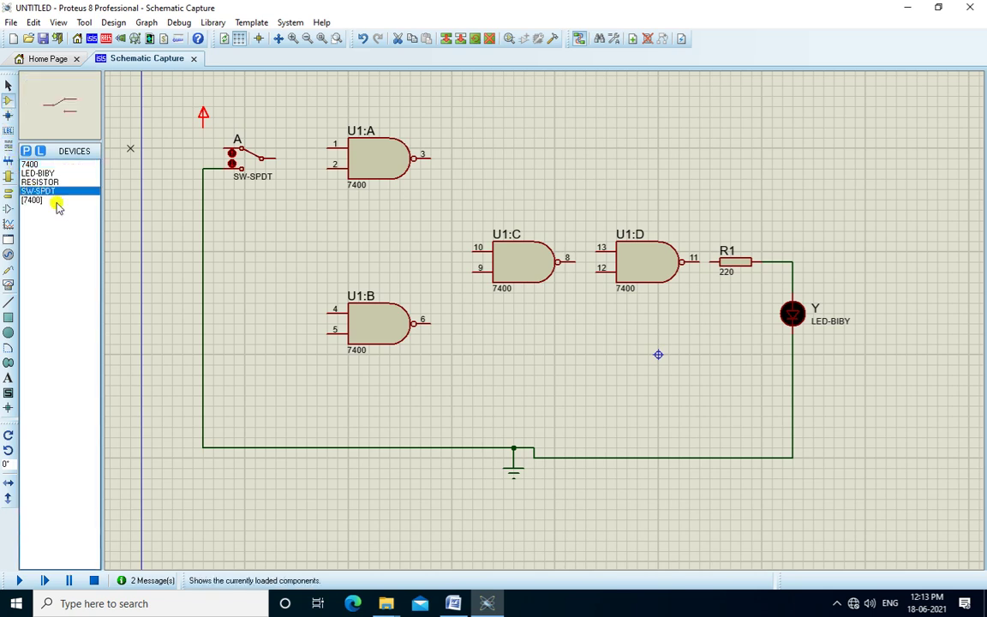
pyautogui.click(247, 322)
pyautogui.rightClick(248, 319)
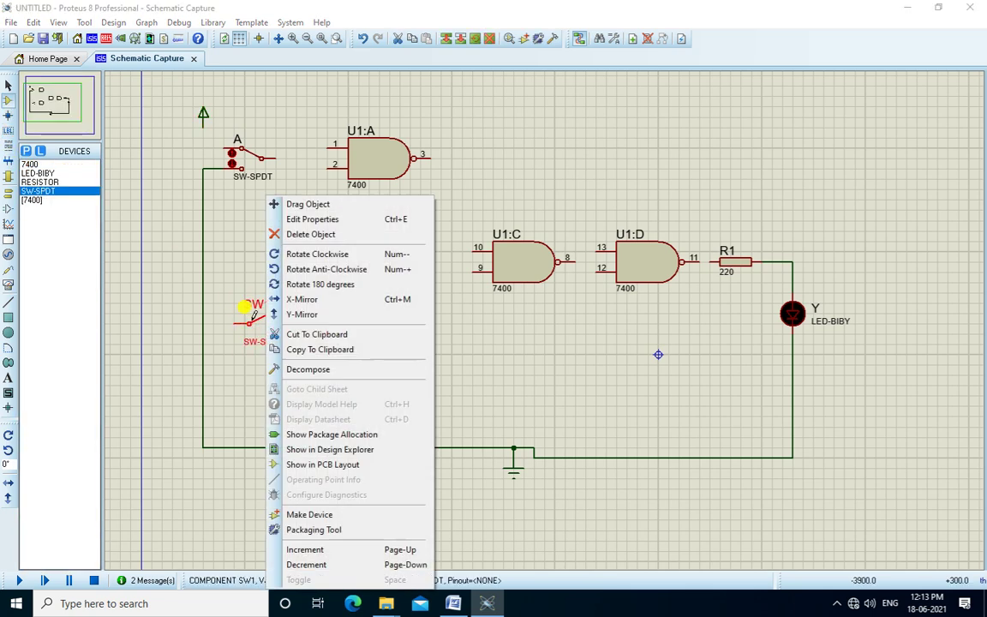
pyautogui.click(324, 297)
pyautogui.doubleClick(257, 306)
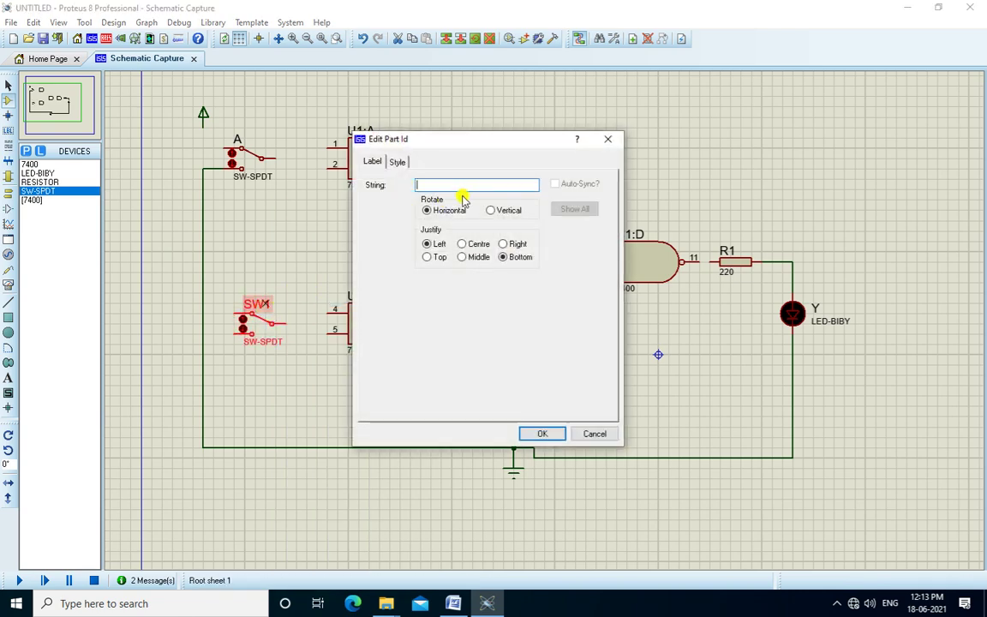
pyautogui.write('B')
pyautogui.press('Return')
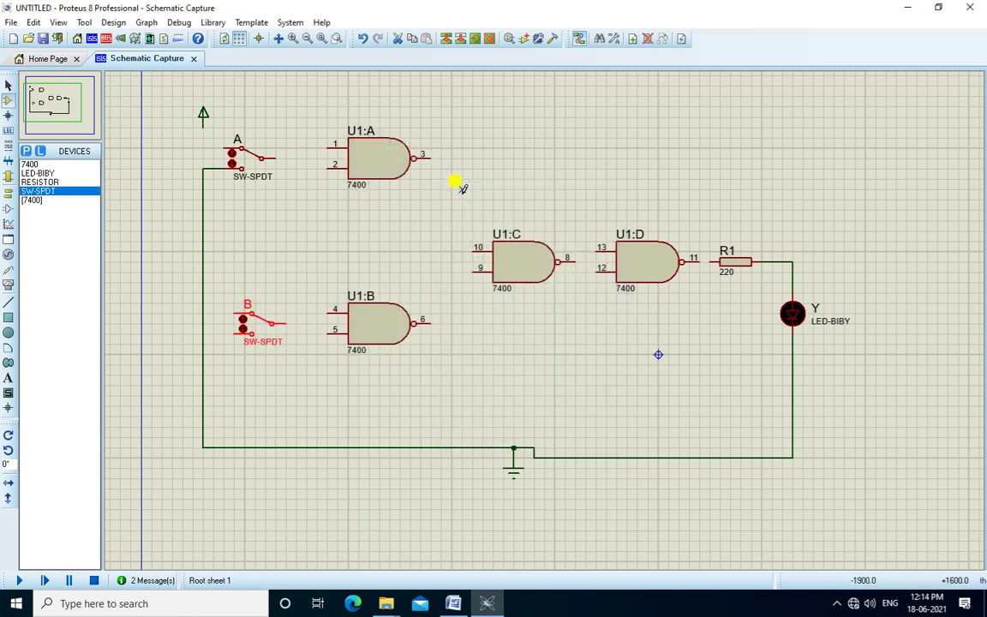
pyautogui.click(225, 147)
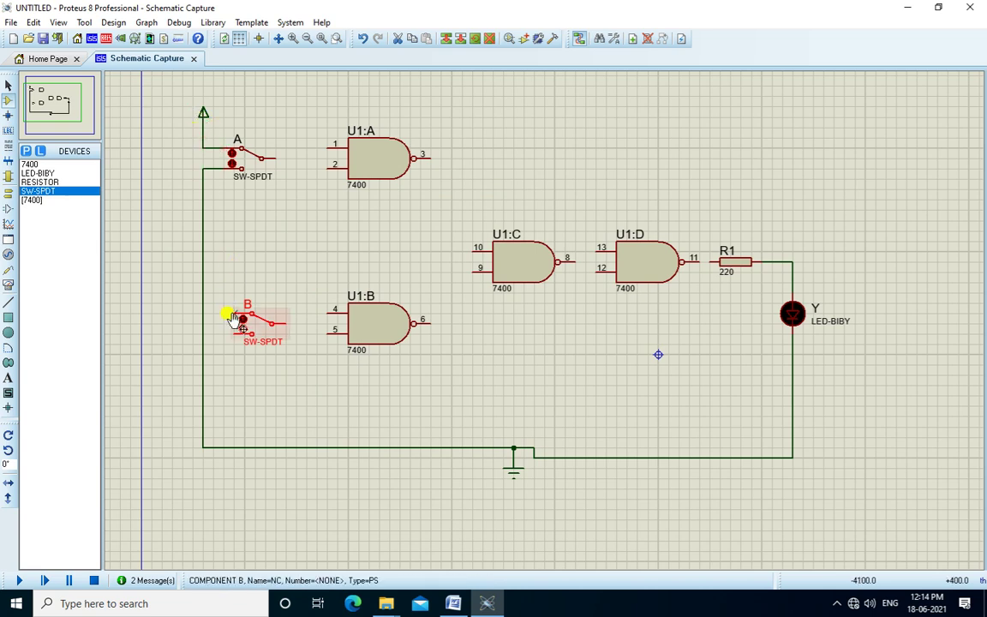
# Step: Wire switch B to power and ground, and feed switches A and B into U1:A and U1:B's tied inputs
pyautogui.click(220, 282)
pyautogui.click(234, 312)
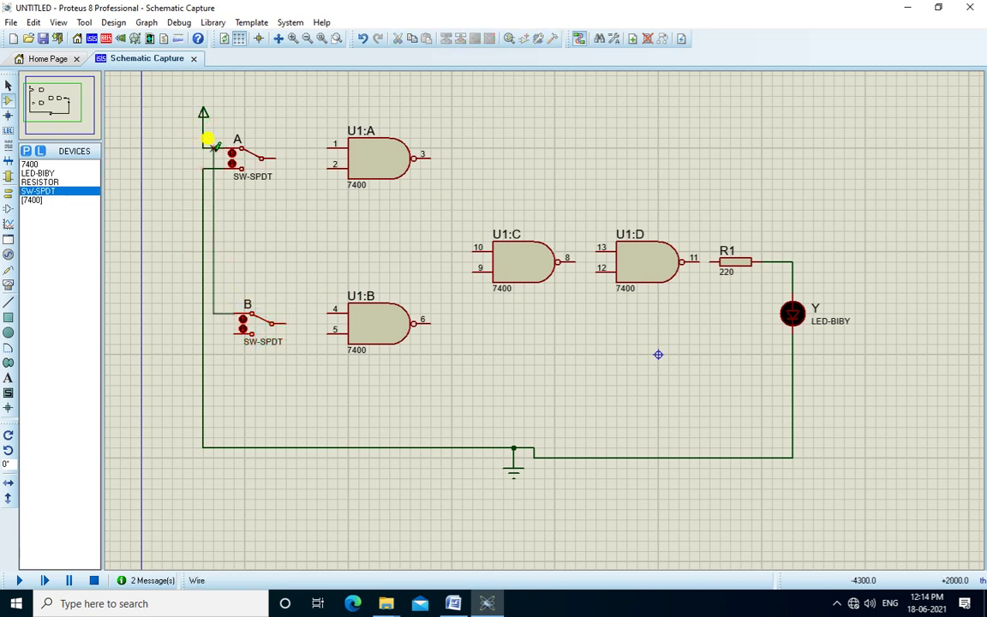
pyautogui.click(213, 148)
pyautogui.click(231, 329)
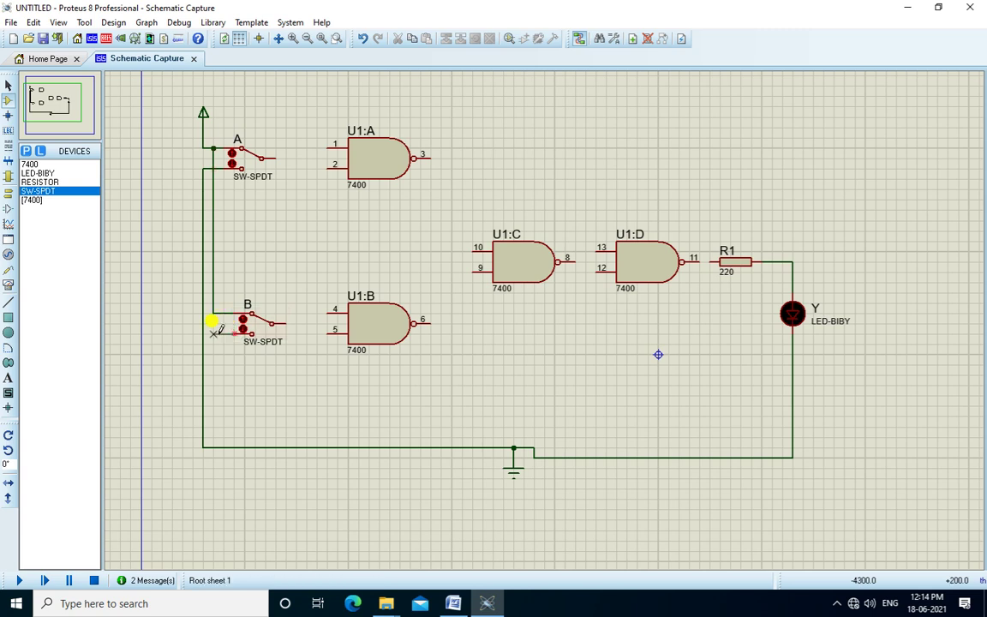
pyautogui.click(203, 333)
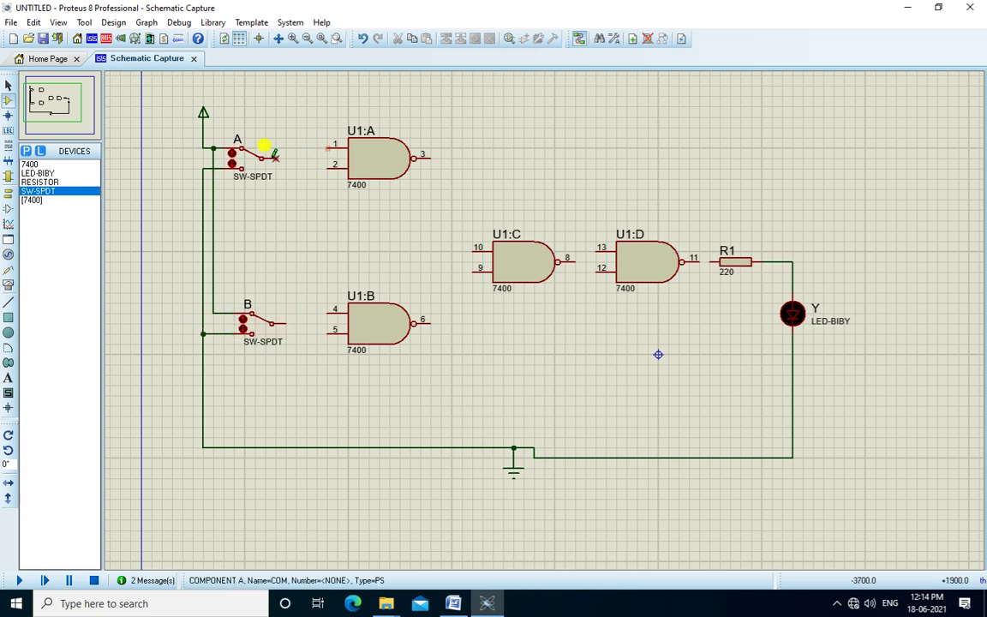
pyautogui.click(275, 156)
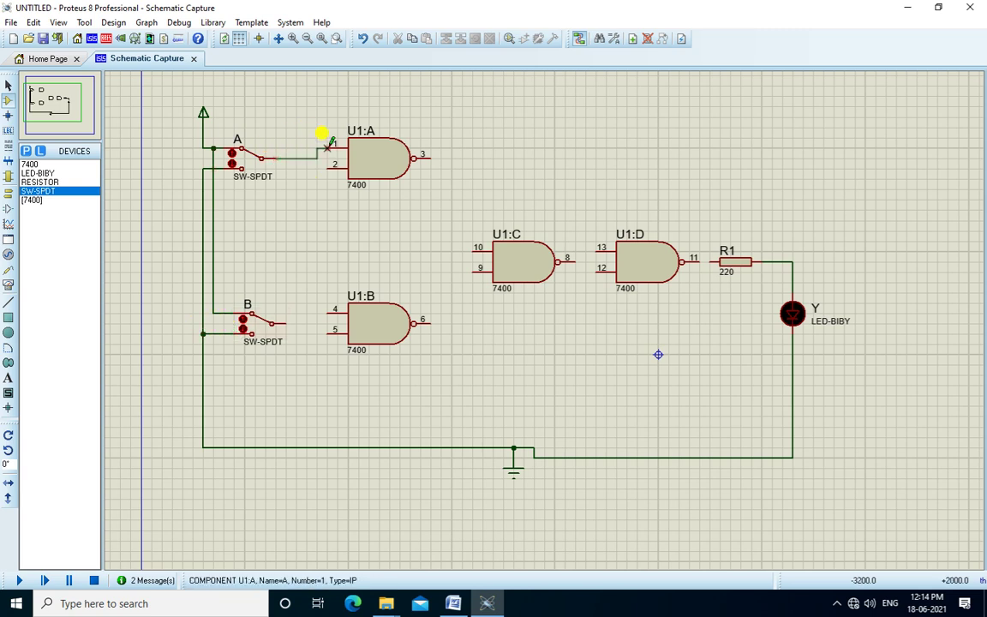
pyautogui.click(316, 156)
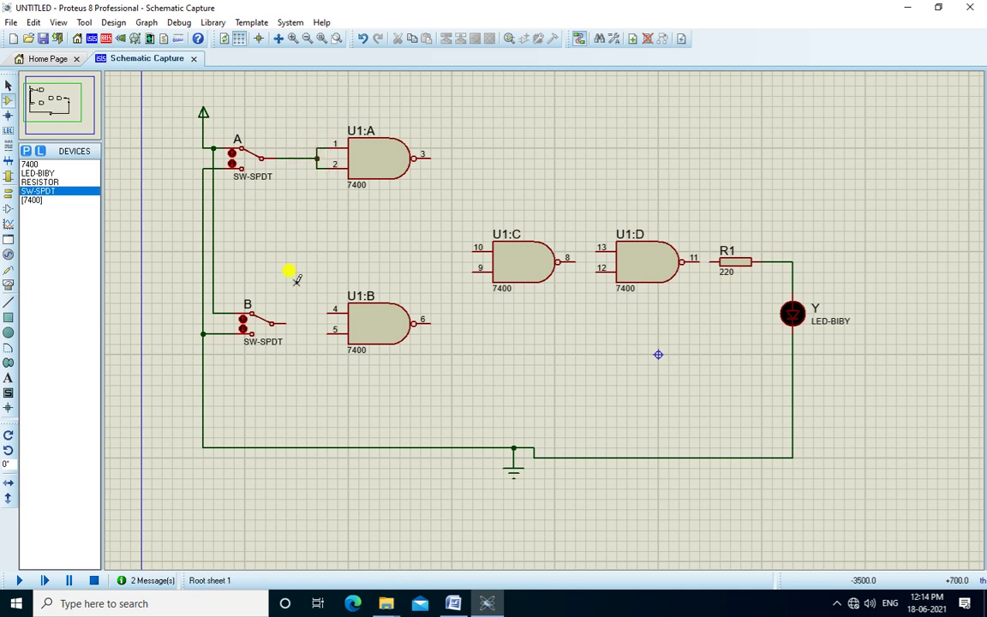
pyautogui.click(276, 320)
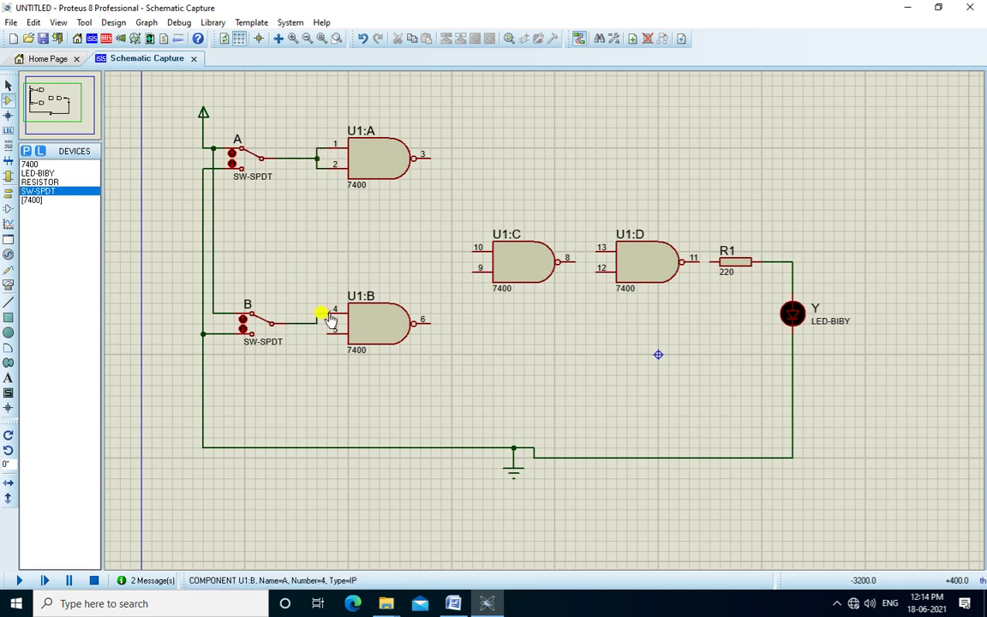
pyautogui.click(327, 330)
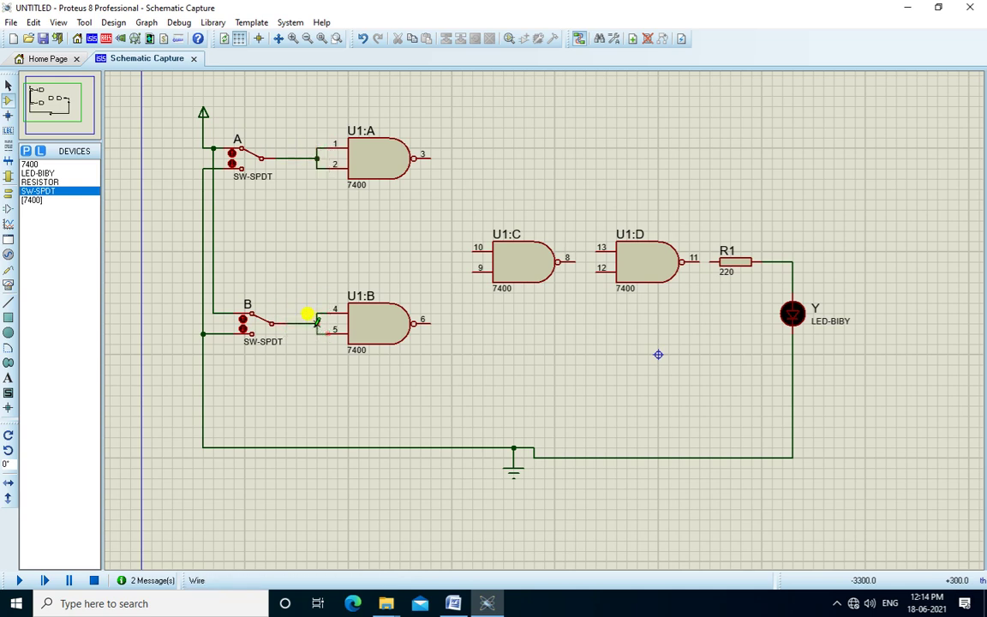
# Step: Connect U1:A and U1:B outputs to U1:C, U1:C to U1:D's tied inputs, and U1:D to R1
pyautogui.click(429, 155)
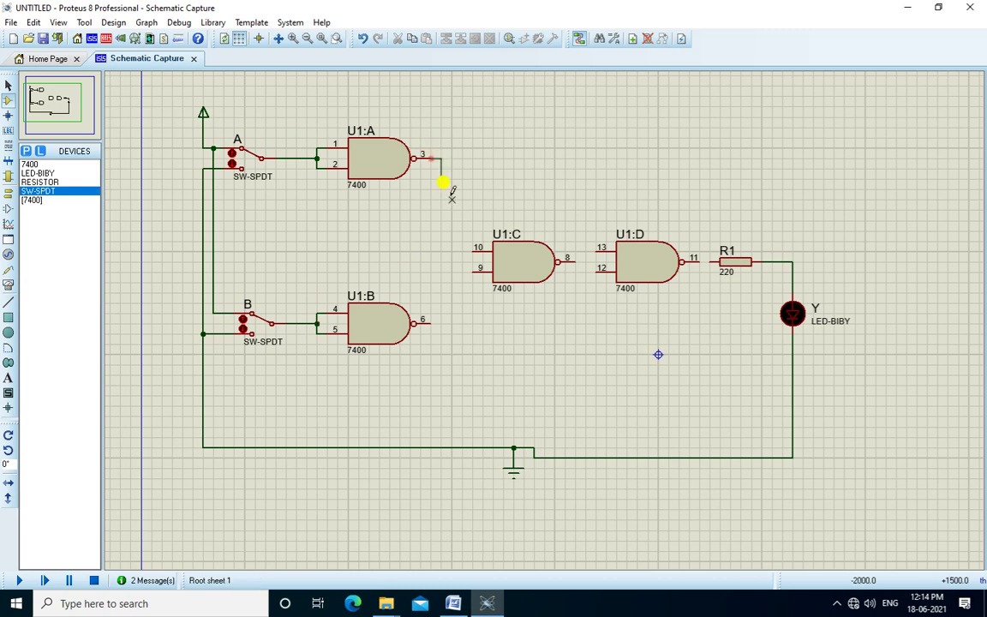
pyautogui.click(470, 249)
pyautogui.click(432, 322)
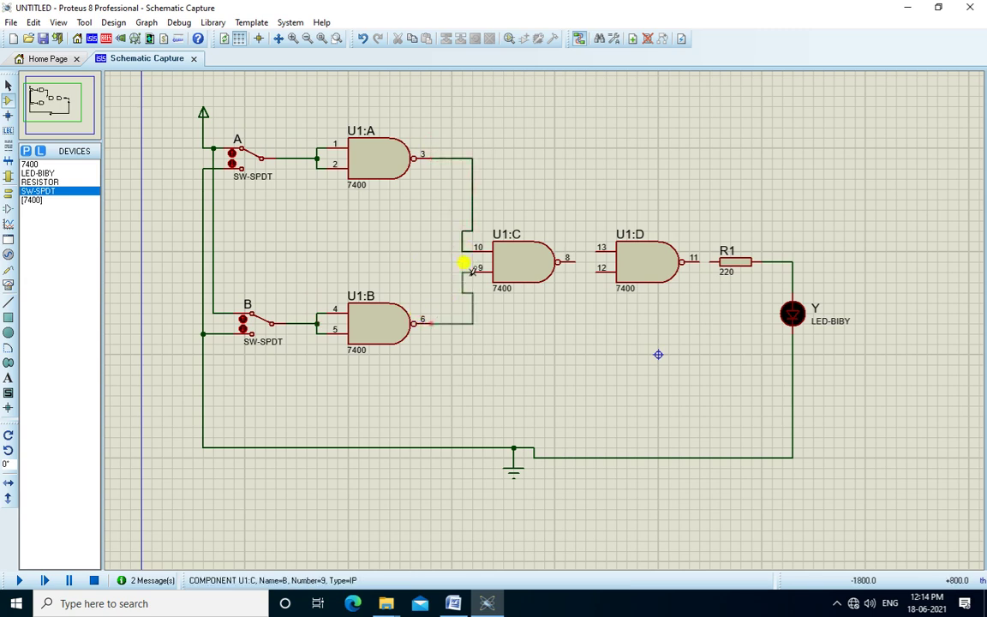
pyautogui.click(472, 269)
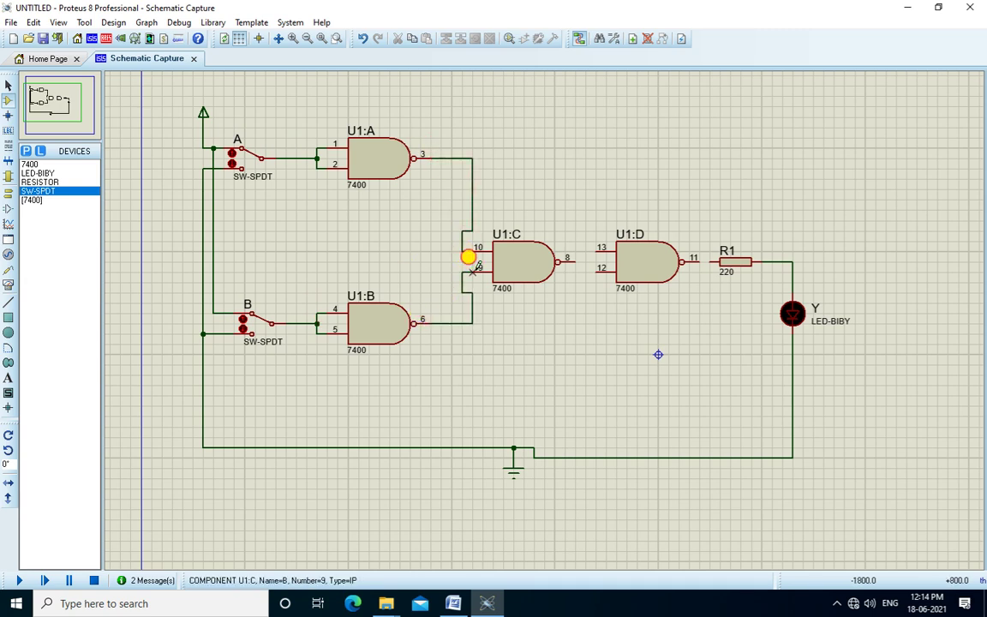
pyautogui.click(577, 260)
pyautogui.click(597, 260)
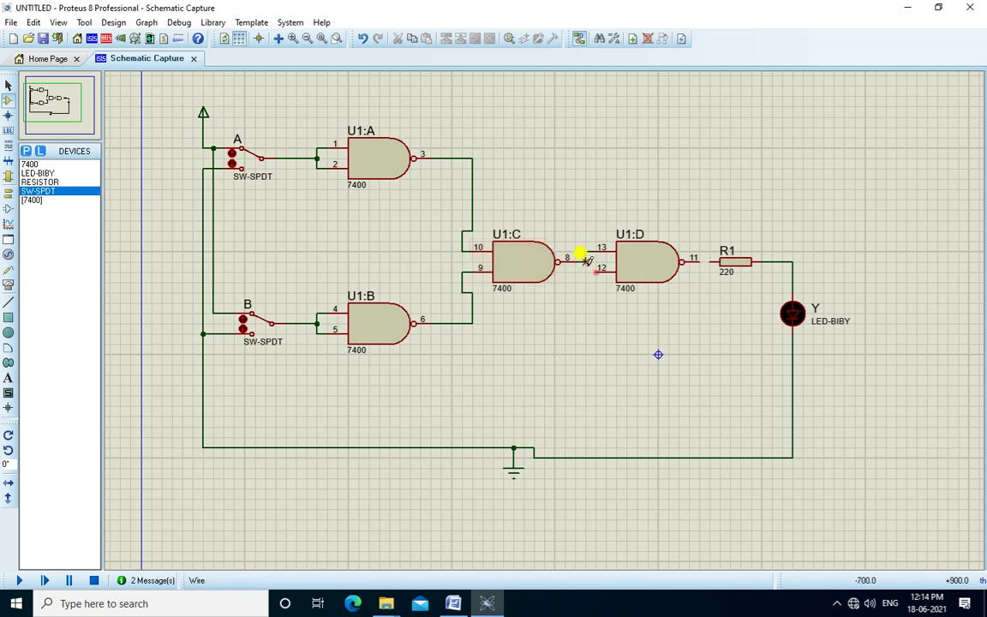
pyautogui.click(579, 260)
pyautogui.click(605, 268)
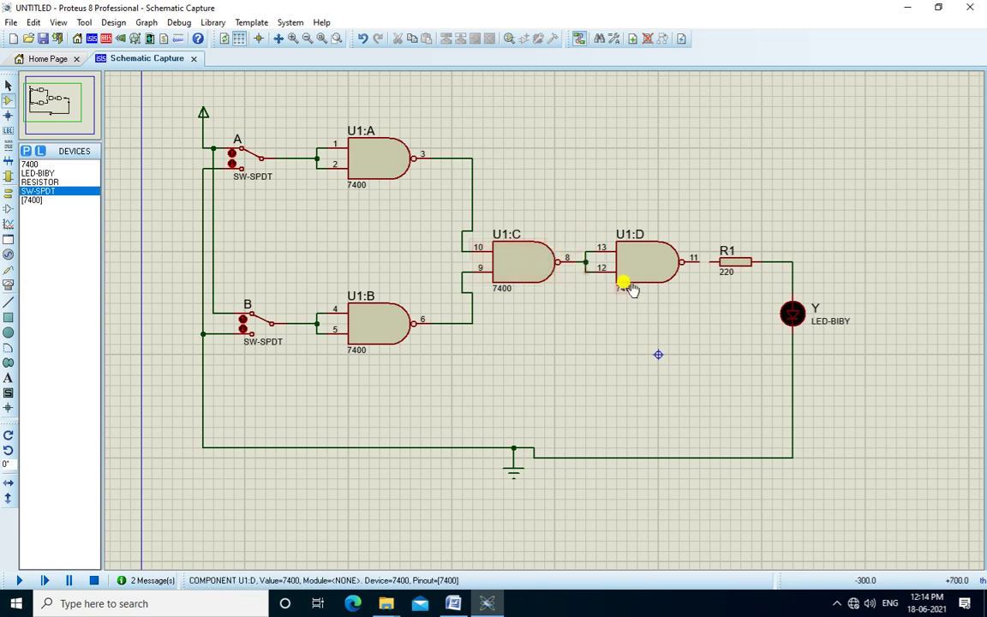
pyautogui.click(709, 260)
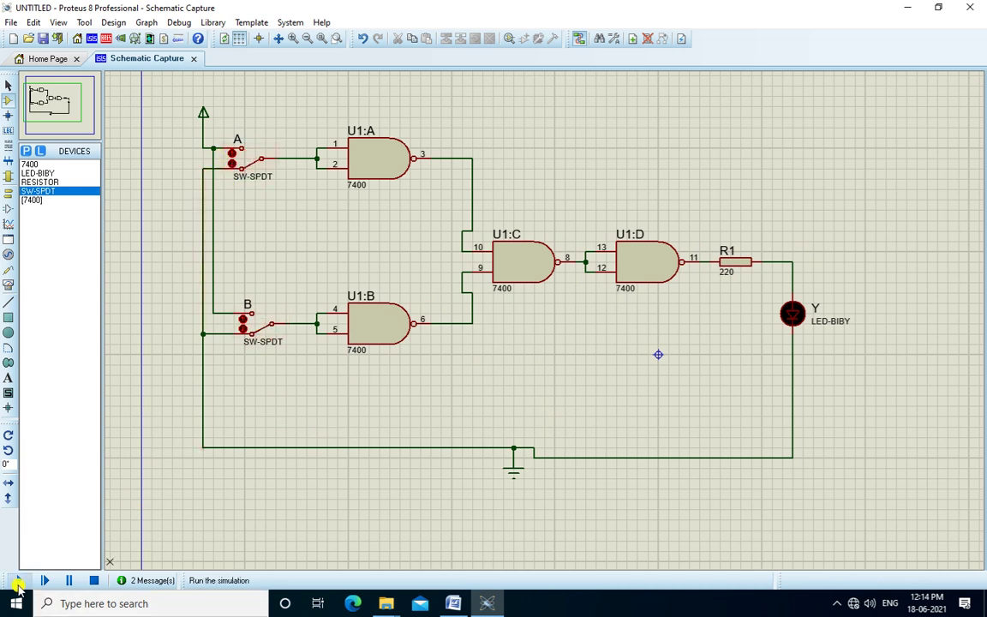
# Step: Run the NOR simulation, toggling switches A and B to check LED Y, then stop
pyautogui.click(19, 582)
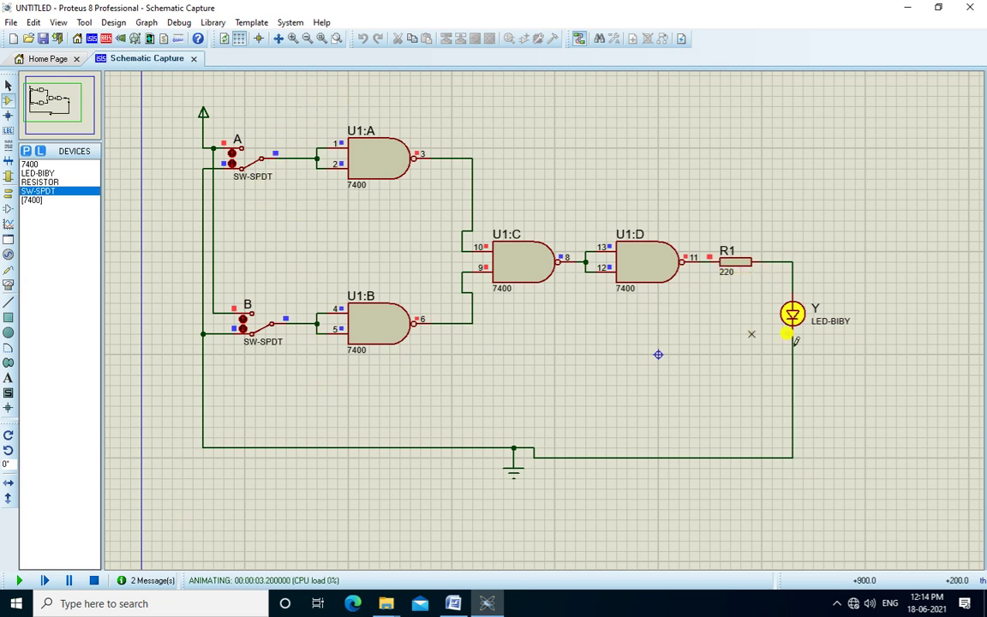
pyautogui.click(231, 157)
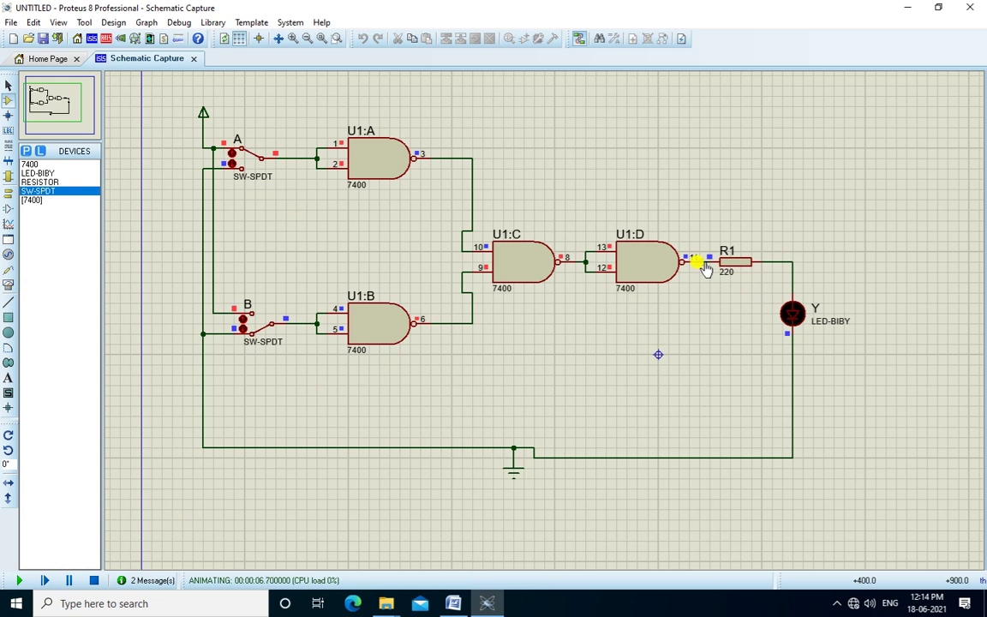
pyautogui.click(232, 165)
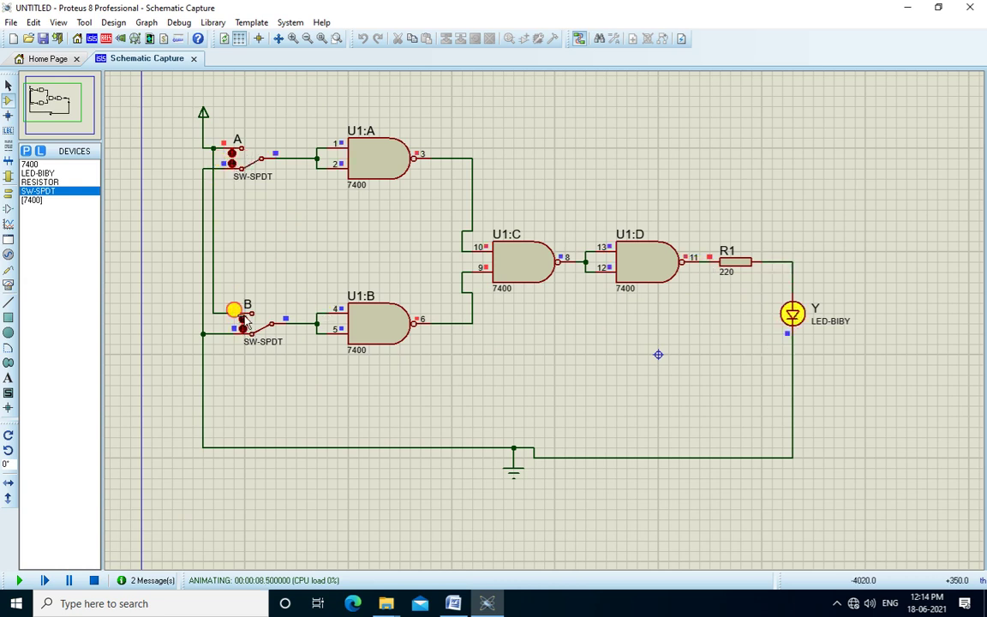
pyautogui.click(242, 318)
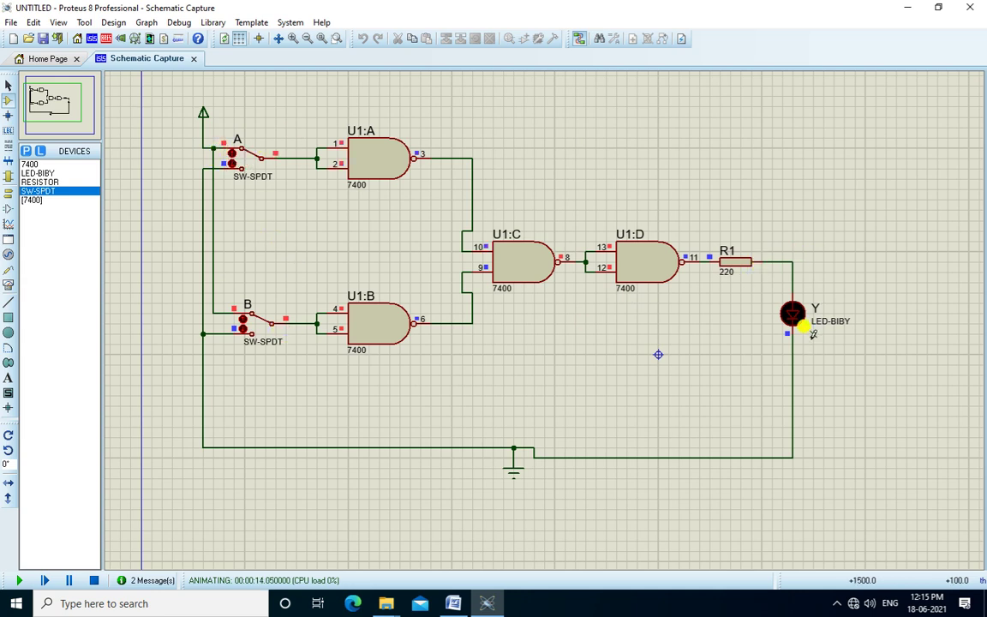
pyautogui.click(93, 580)
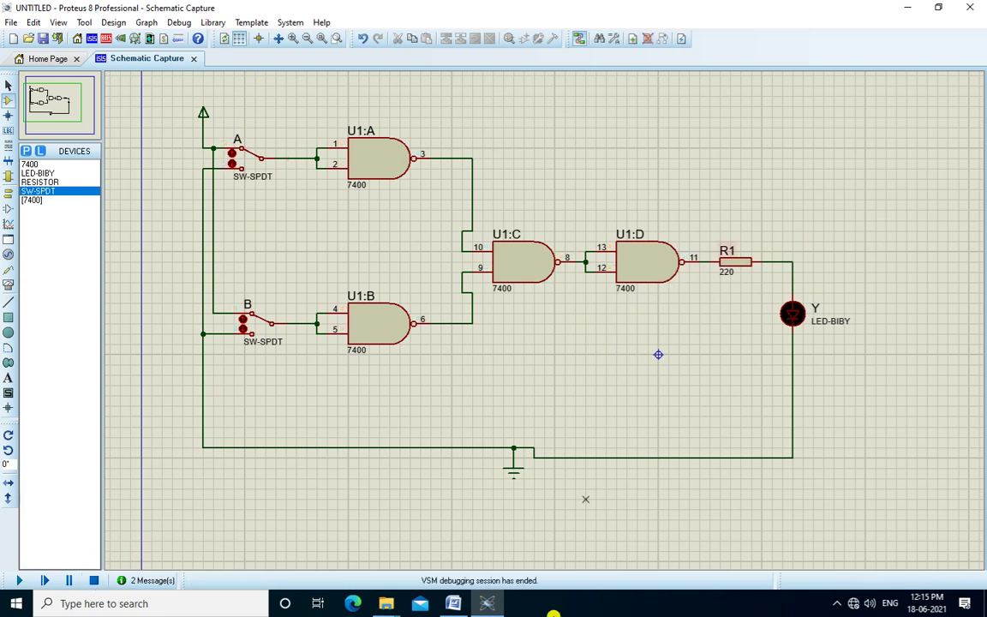
# Step: Return to Word and scroll up to the NOR truth table
pyautogui.hotkey('alt', 'Tab')
pyautogui.scroll(4, 811, 319)
pyautogui.scroll(2, 748, 312)
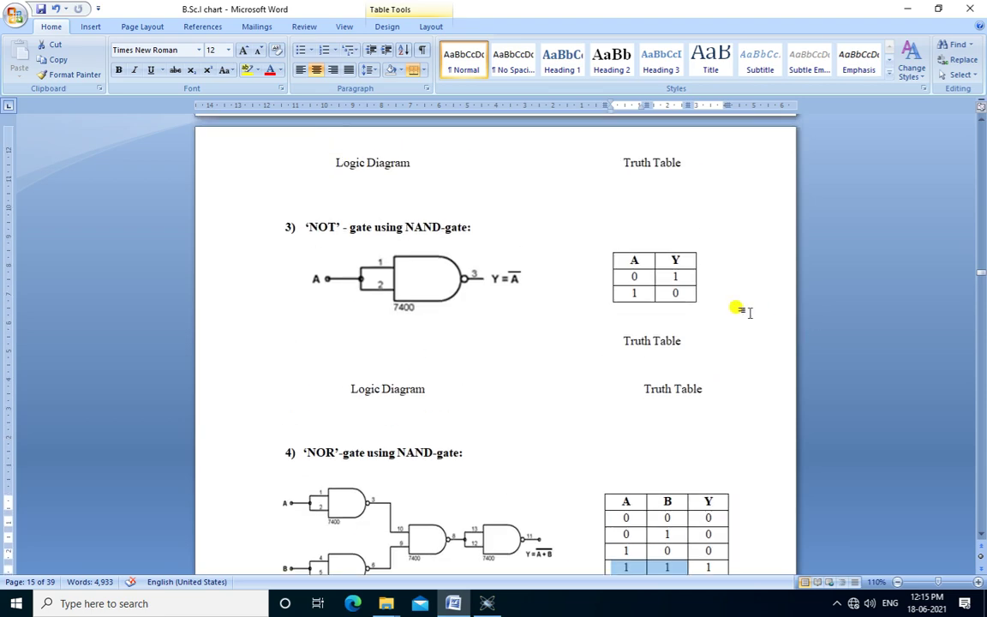